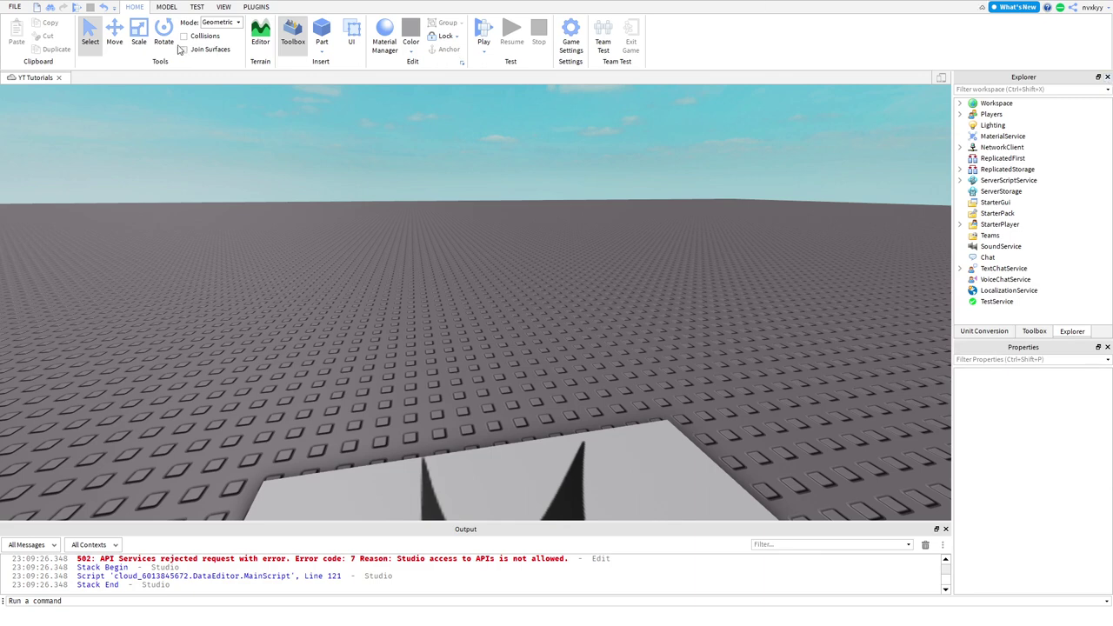
Step: Review the sets of modeling, testing, view, plugin and home tools available in the editor
left_click(165, 7)
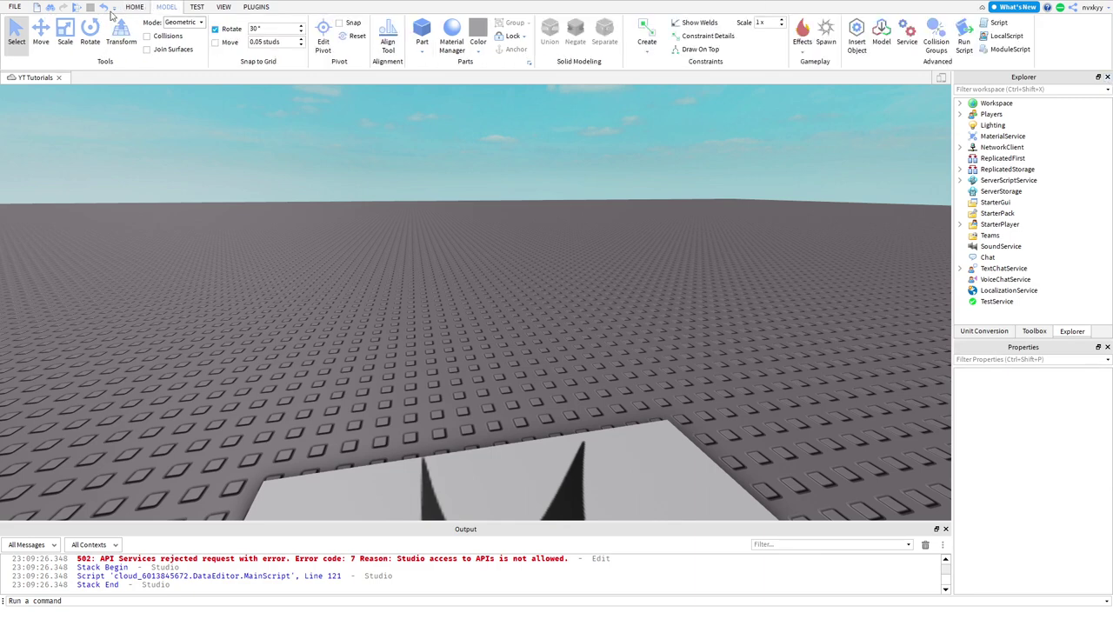
left_click(197, 8)
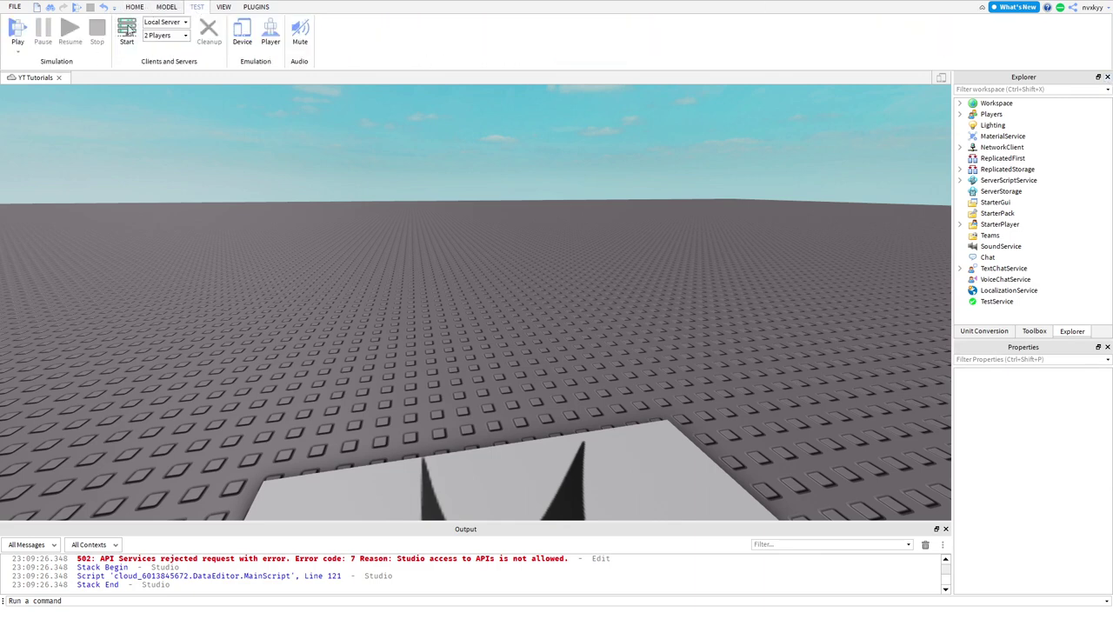
left_click(223, 7)
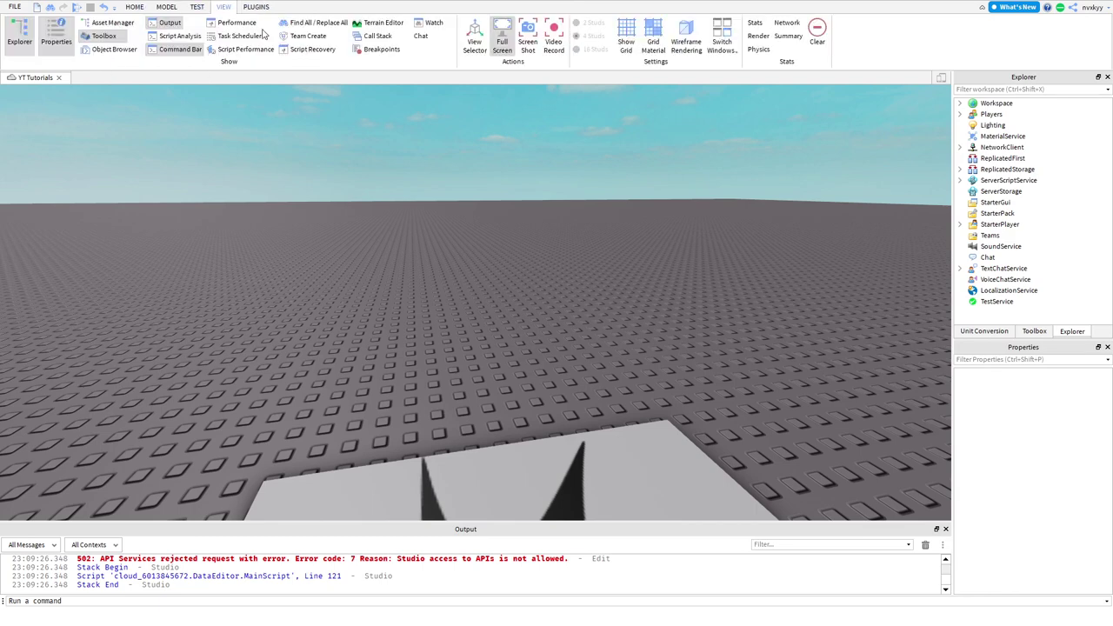
left_click(256, 8)
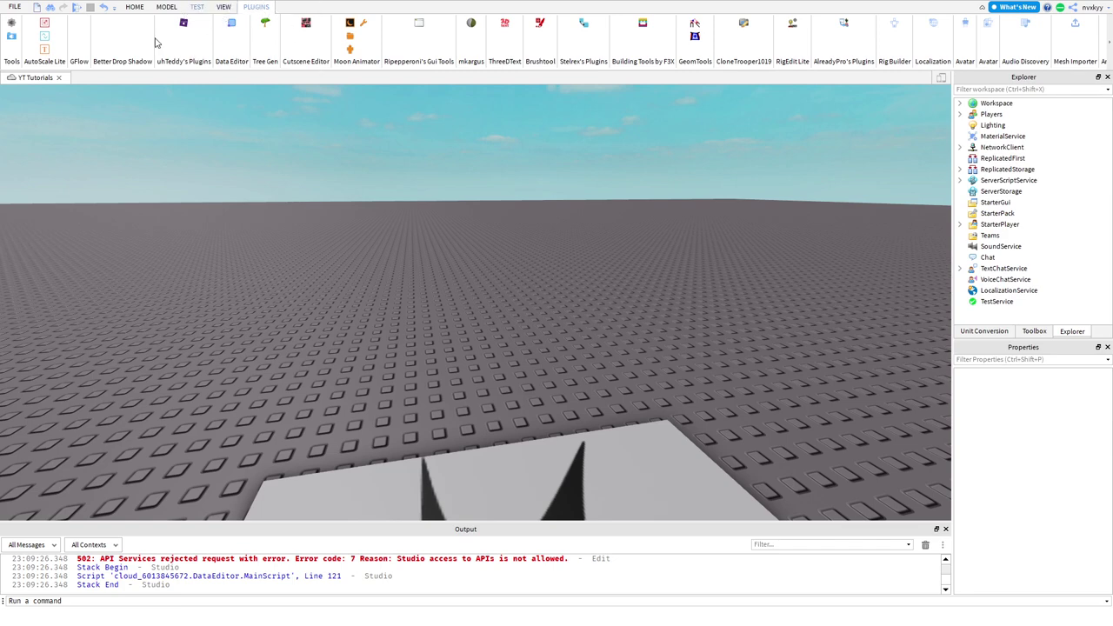
left_click(223, 7)
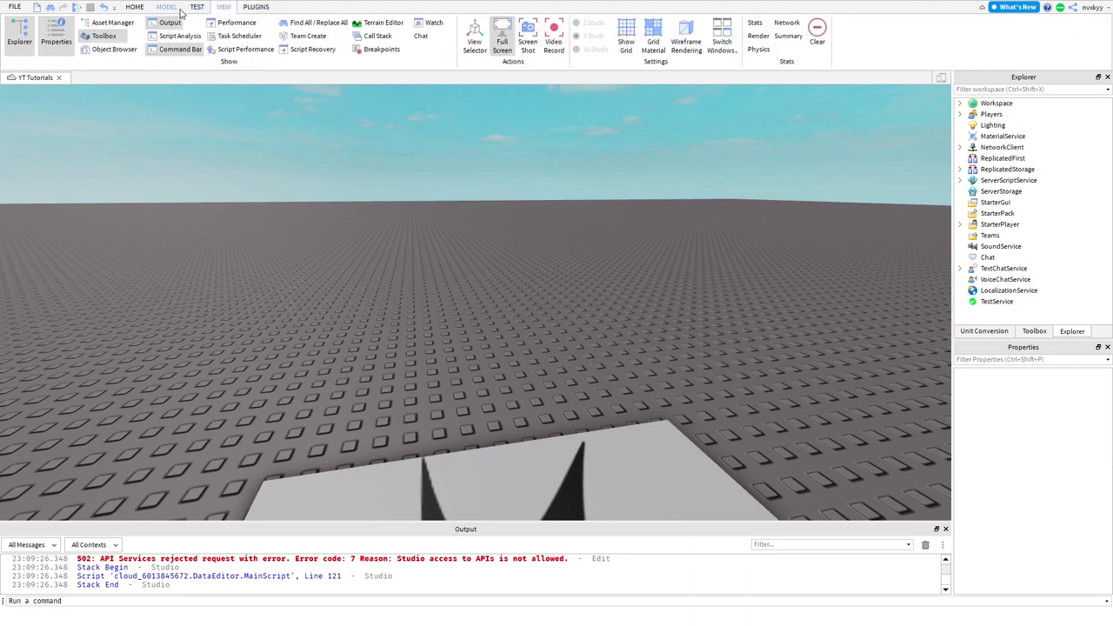
left_click(157, 10)
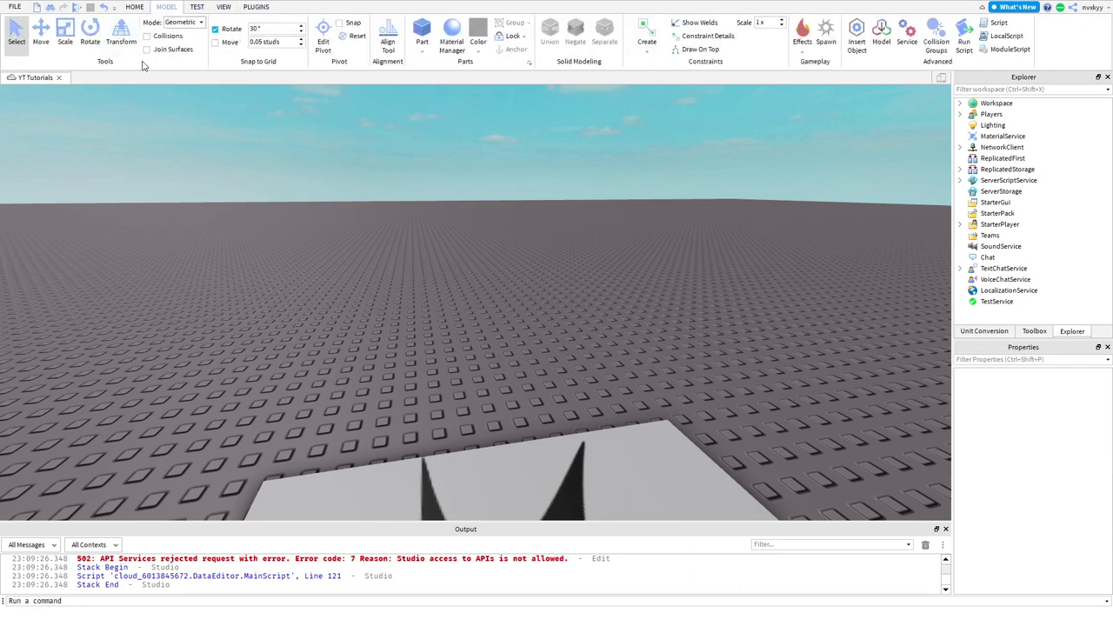
left_click(146, 9)
left_click(162, 9)
left_click(223, 8)
left_click(135, 7)
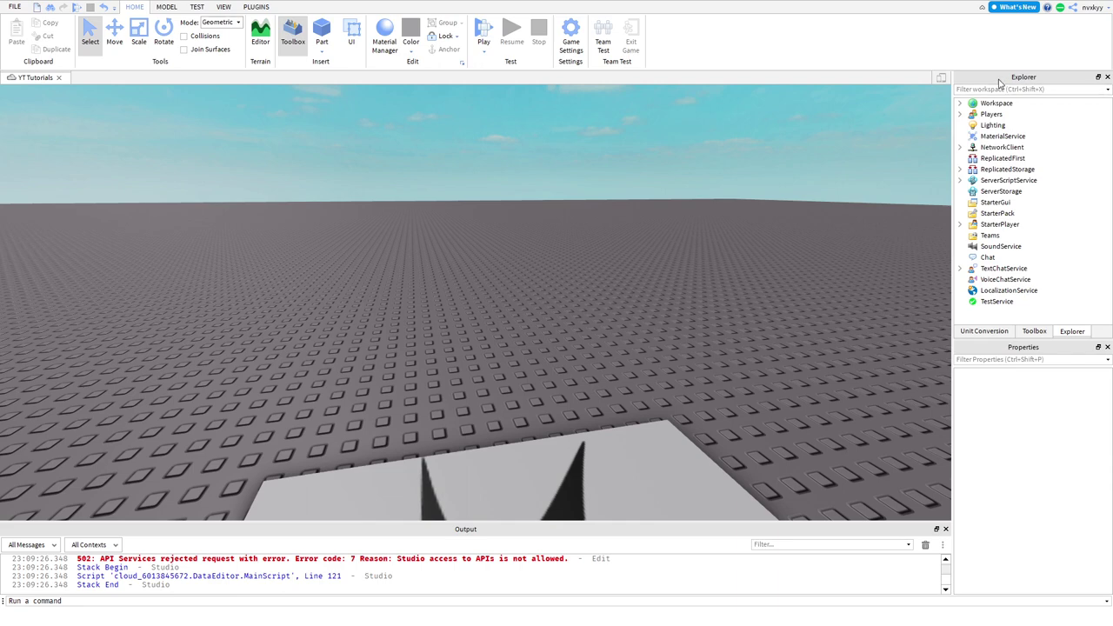
Step: Hide the Explorer, Properties and Toolbox windows and show them again
left_click(224, 8)
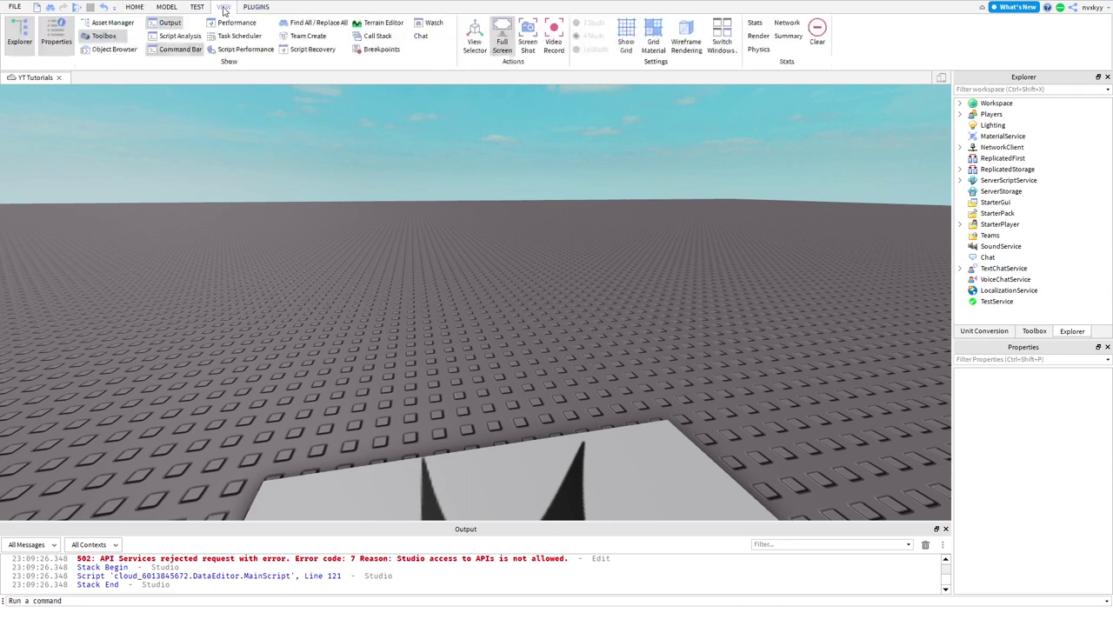
left_click(21, 42)
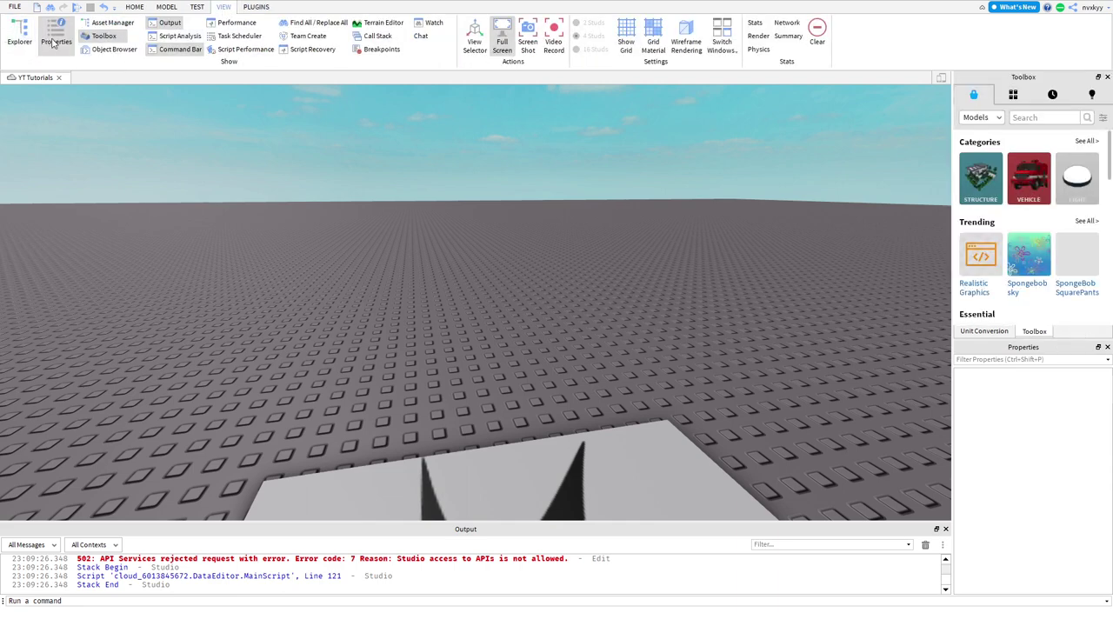
left_click(53, 44)
left_click(20, 42)
left_click(52, 41)
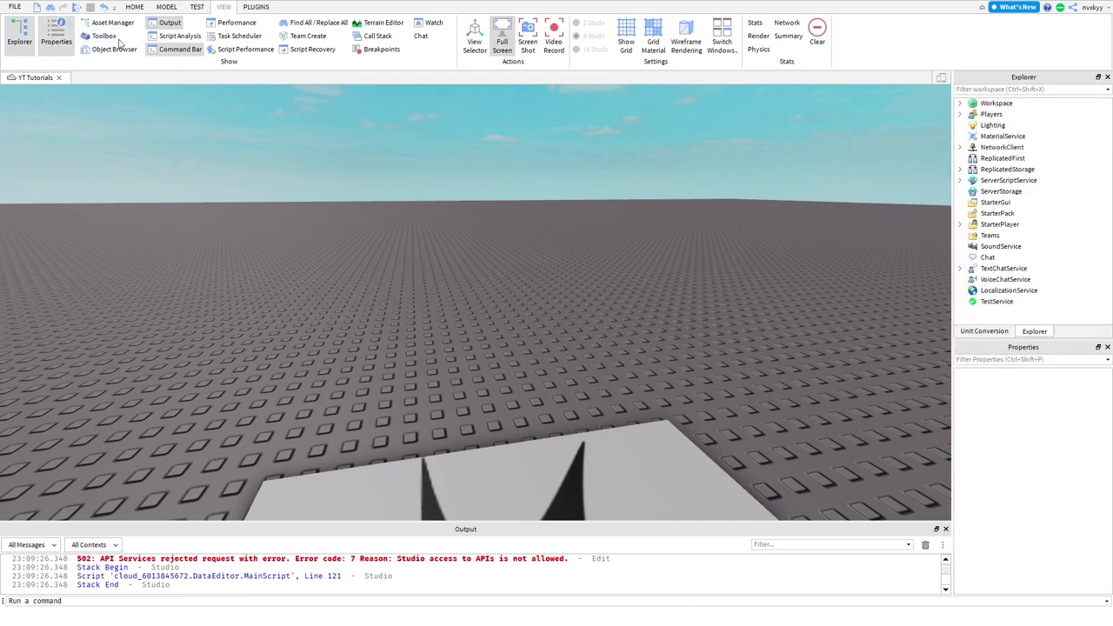
left_click(105, 37)
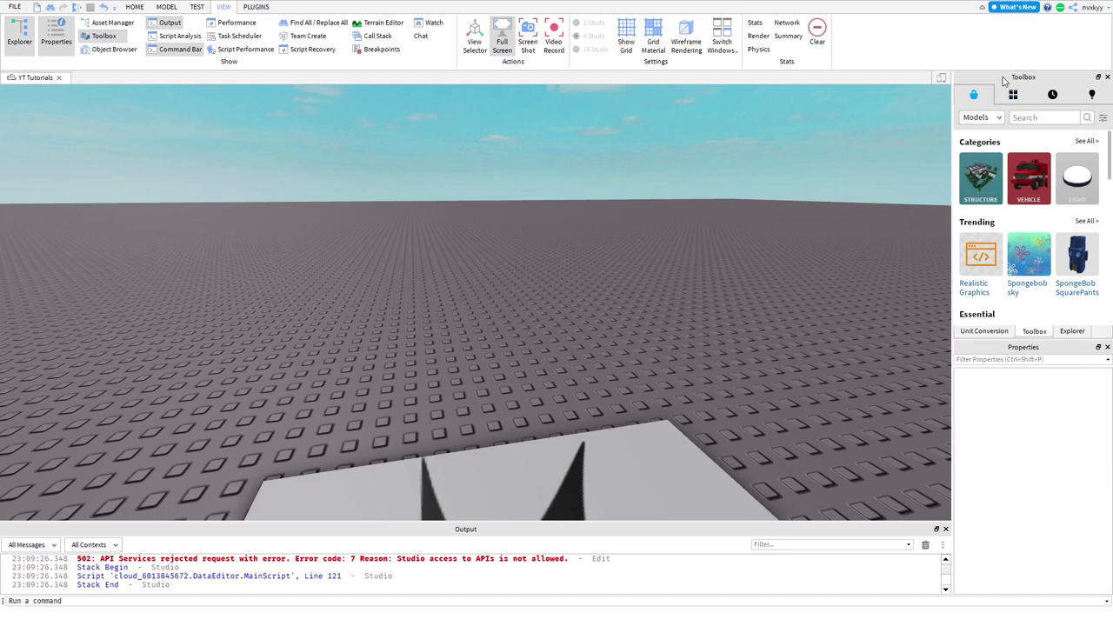
Step: Try docking the Toolbox beside and above the viewport and Output with Properties, returning each to its earlier area
left_click_drag(1005, 81, 54, 130)
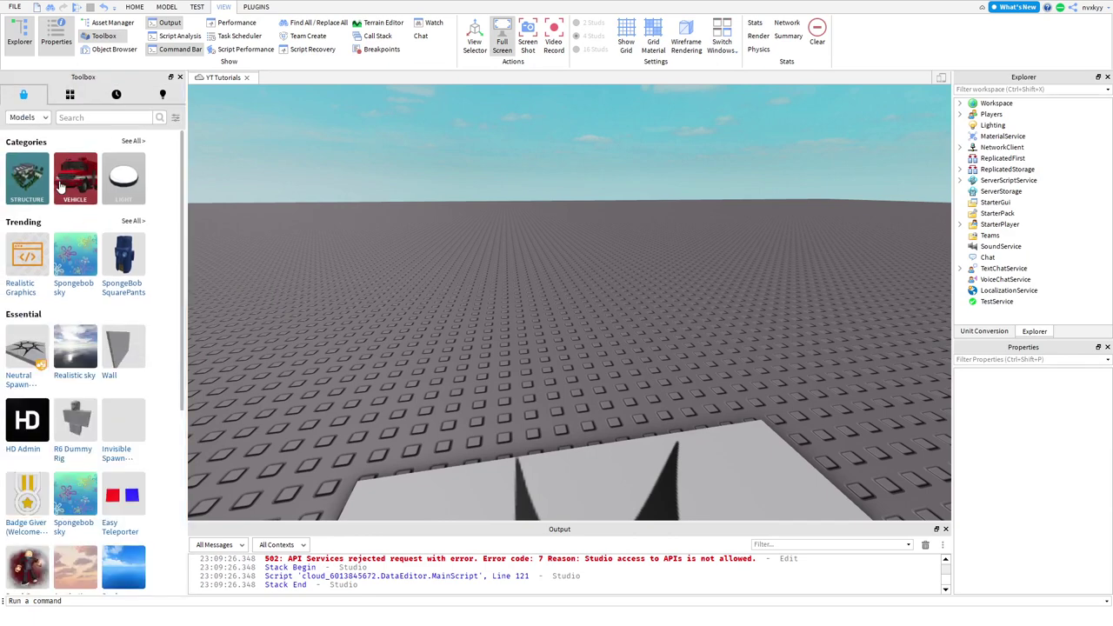
left_click_drag(97, 80, 270, 109)
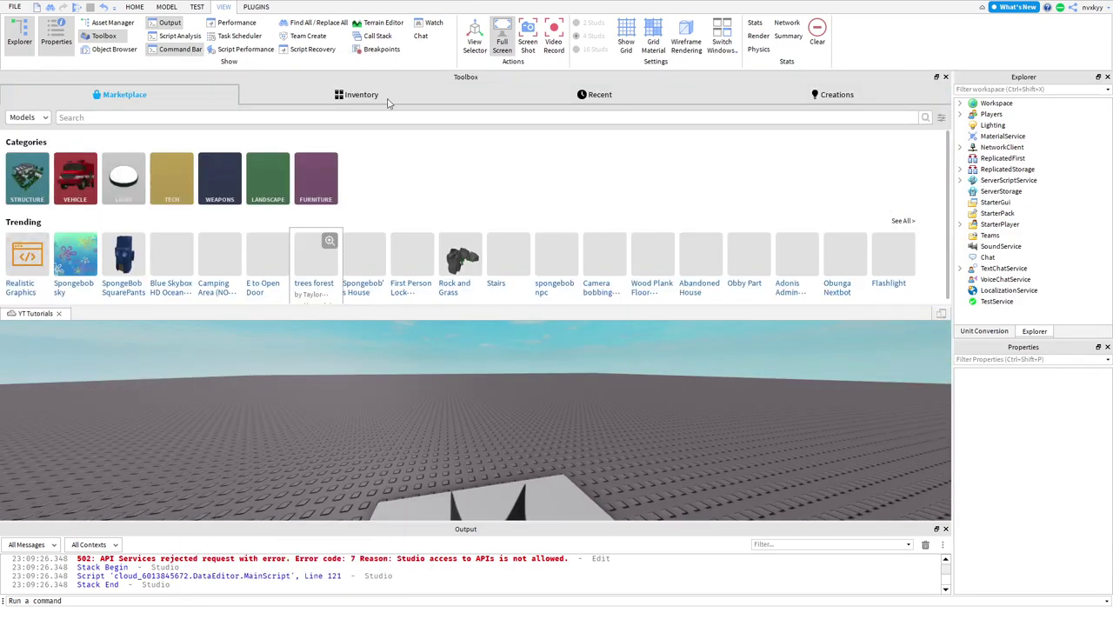
left_click_drag(357, 109, 1022, 117)
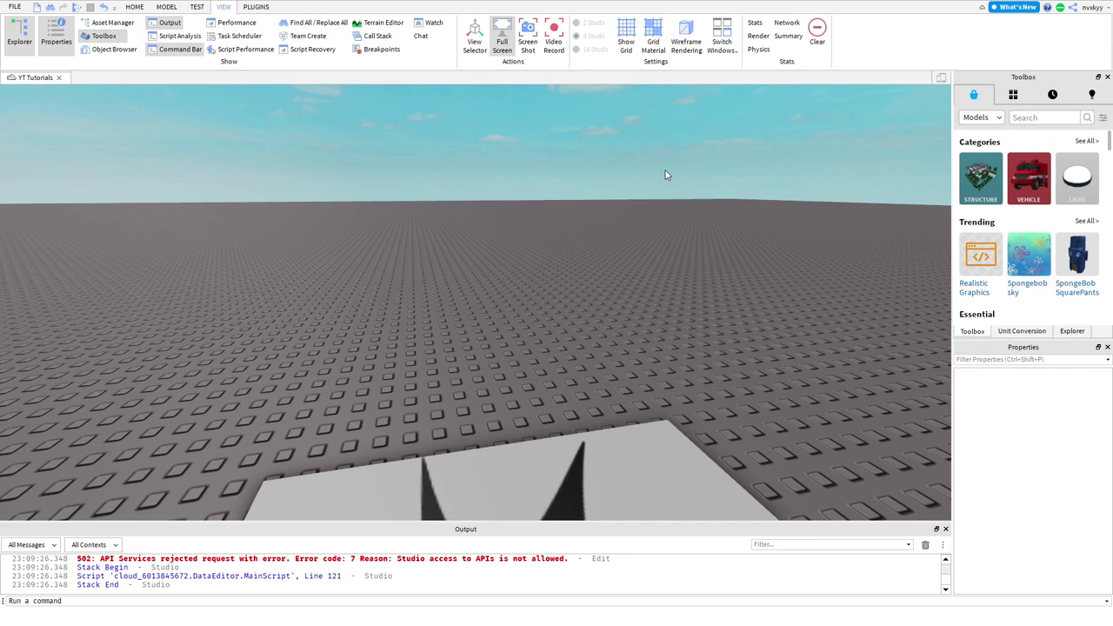
left_click_drag(456, 529, 1069, 424)
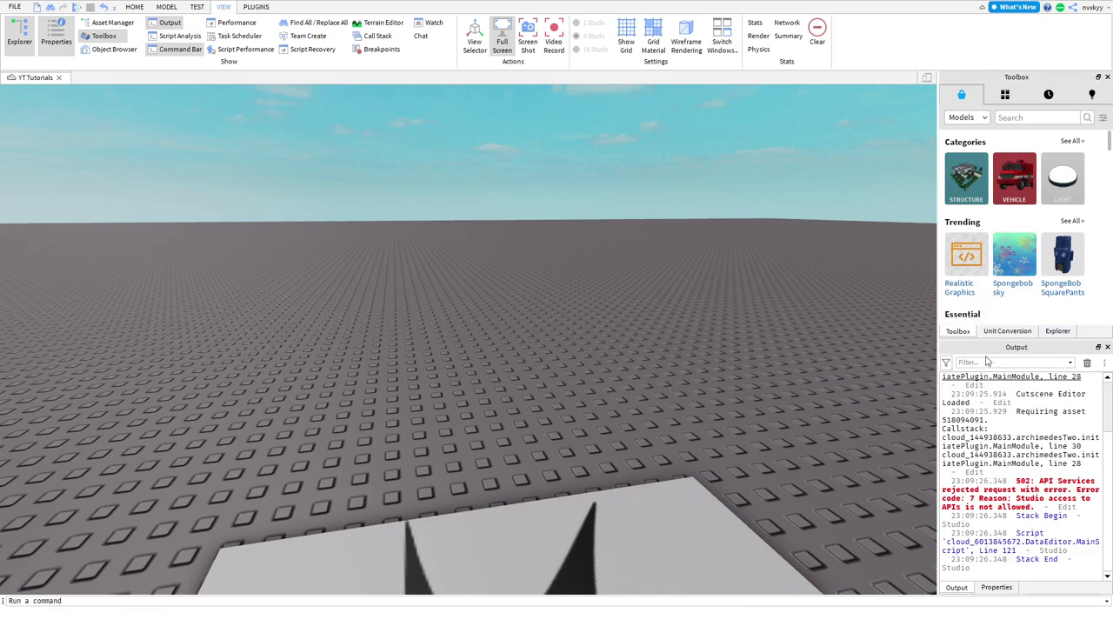
left_click_drag(987, 361, 539, 546)
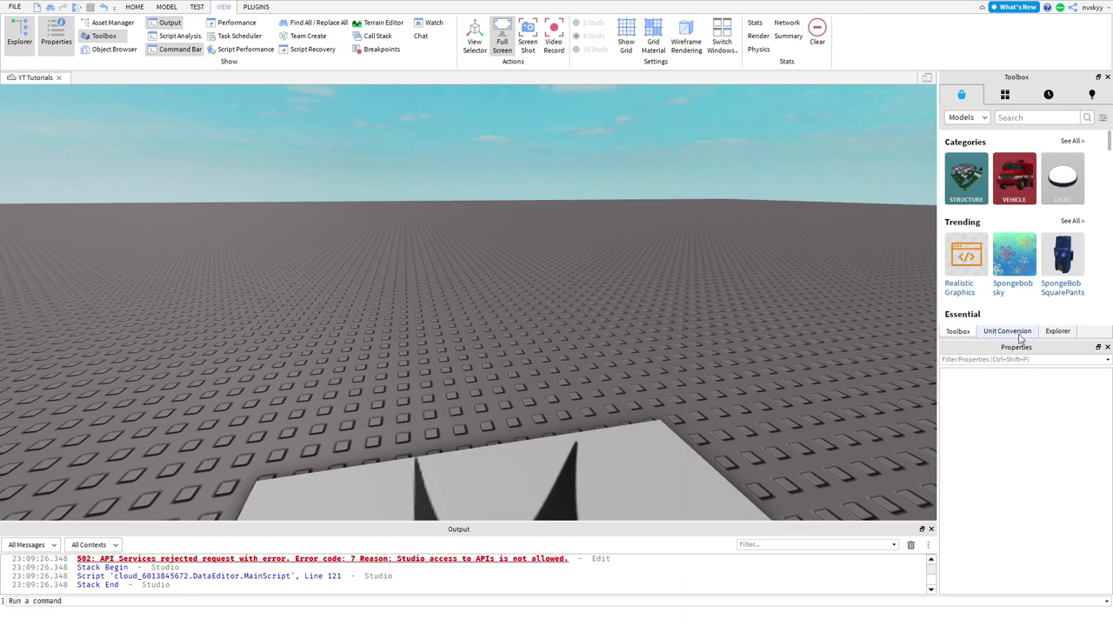
Step: Reorder the docked windows so the Explorer comes before Toolbox and Unit Conversion, and bring the Toolbox into view
left_click_drag(1050, 335, 961, 338)
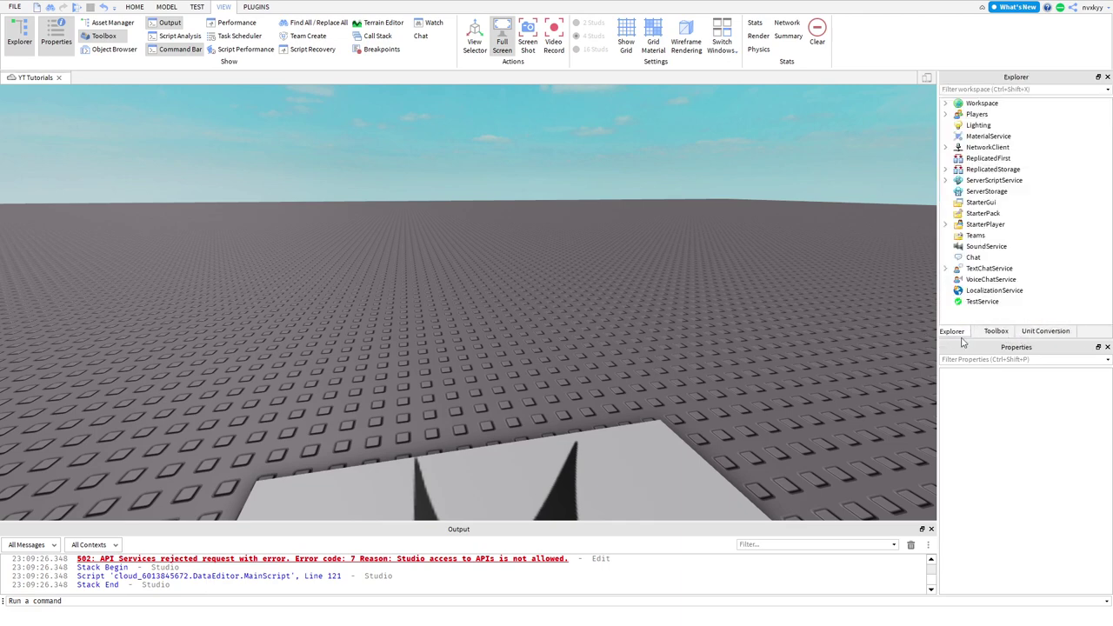
left_click(1046, 336)
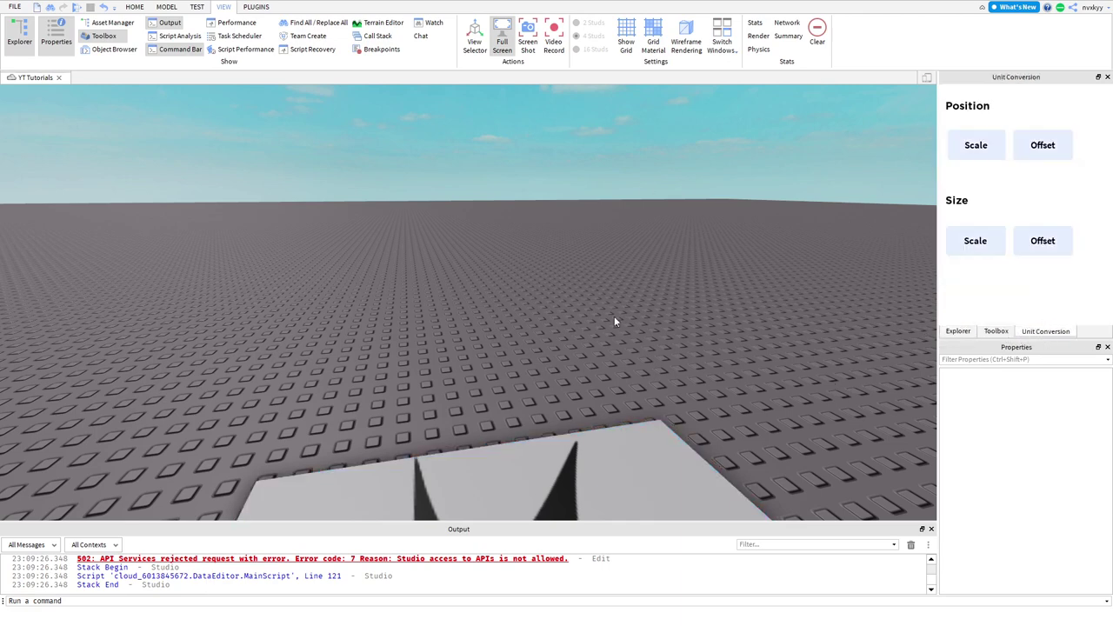
left_click(994, 335)
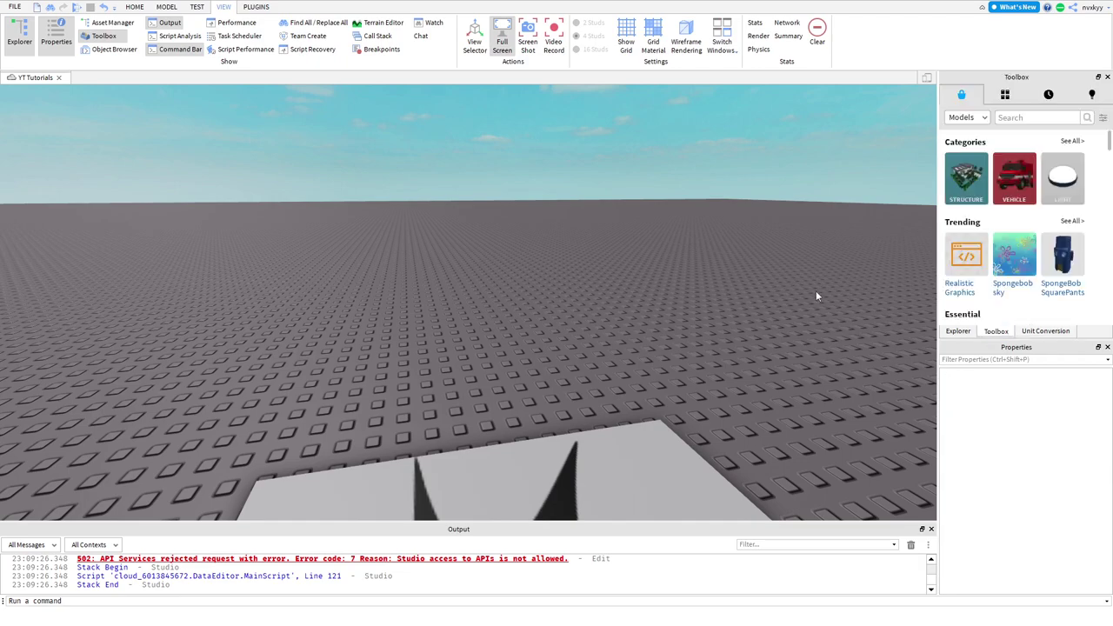
Step: Show the View Selector in the viewport and hide it again
key("s")
right_click_drag(496, 329, 500, 328)
key("a")
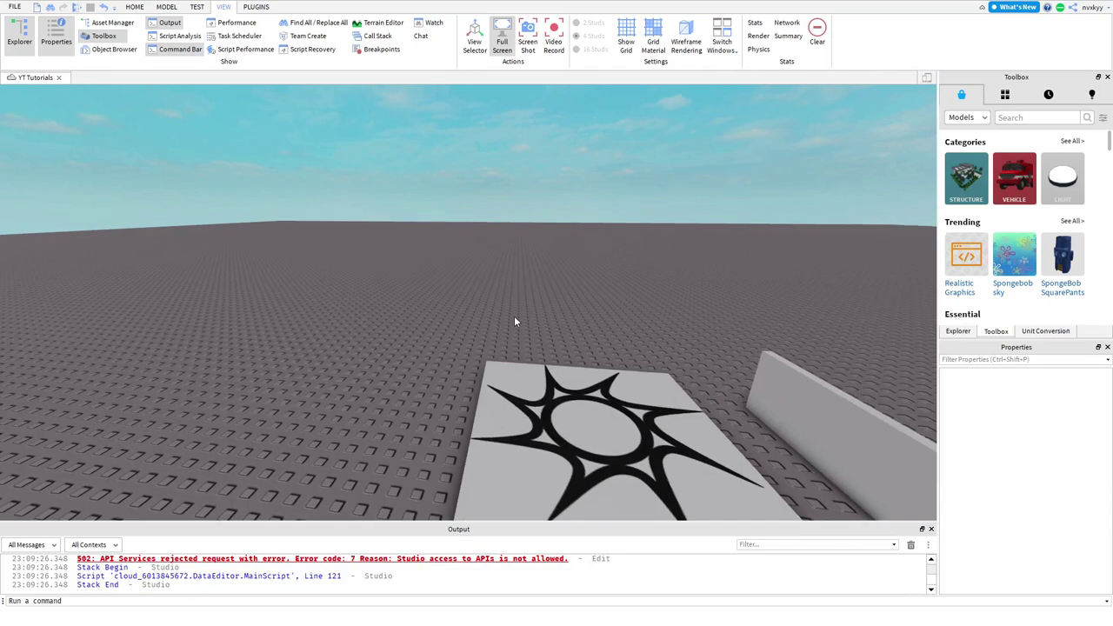
left_click(474, 44)
right_click_drag(507, 194, 513, 221)
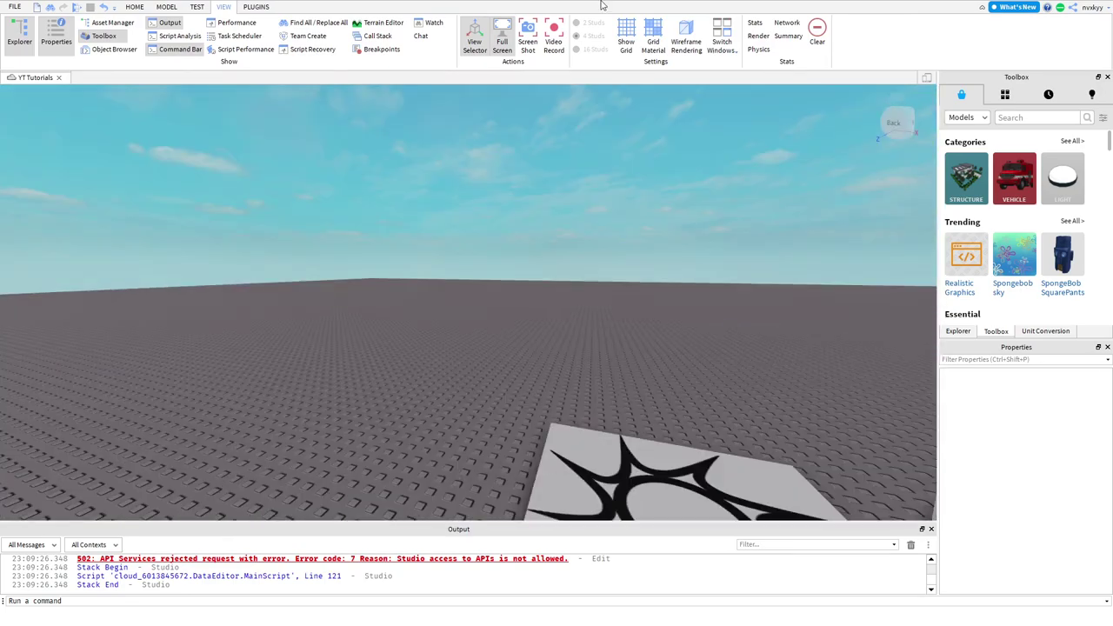
left_click(486, 48)
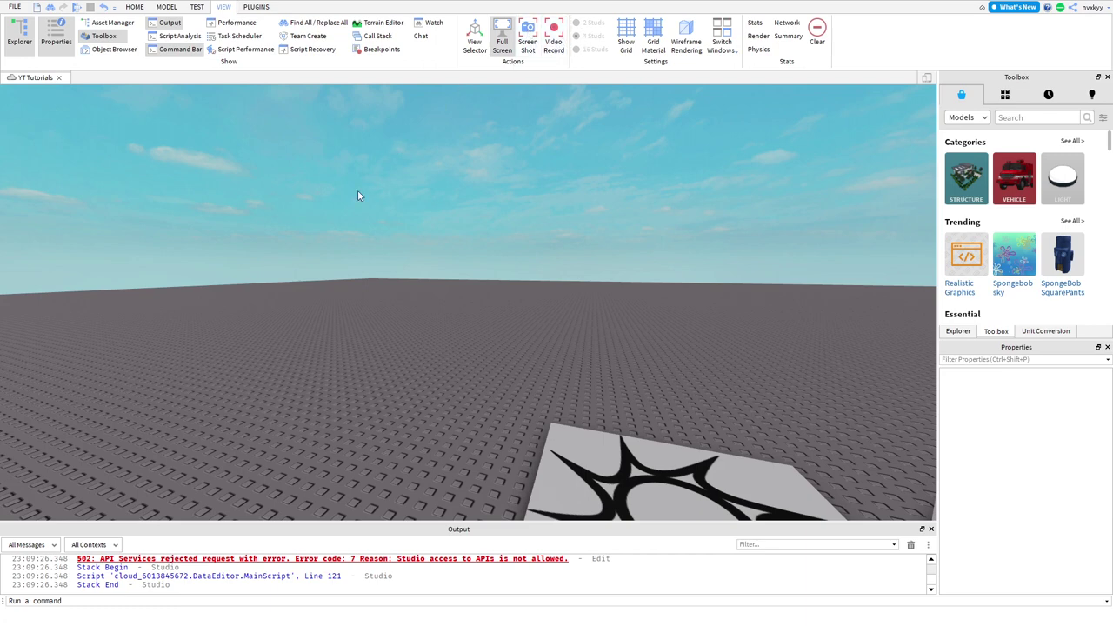
right_click_drag(350, 217, 351, 217)
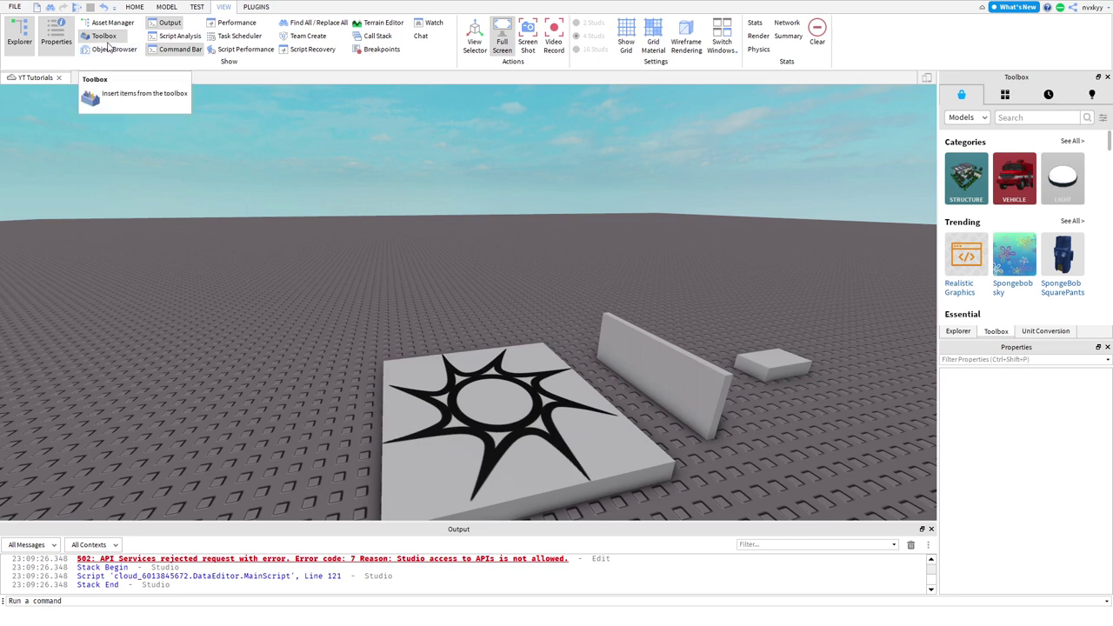
Step: Close and reopen the Toolbox, and browse the marketplace's trending and essential models
left_click(107, 46)
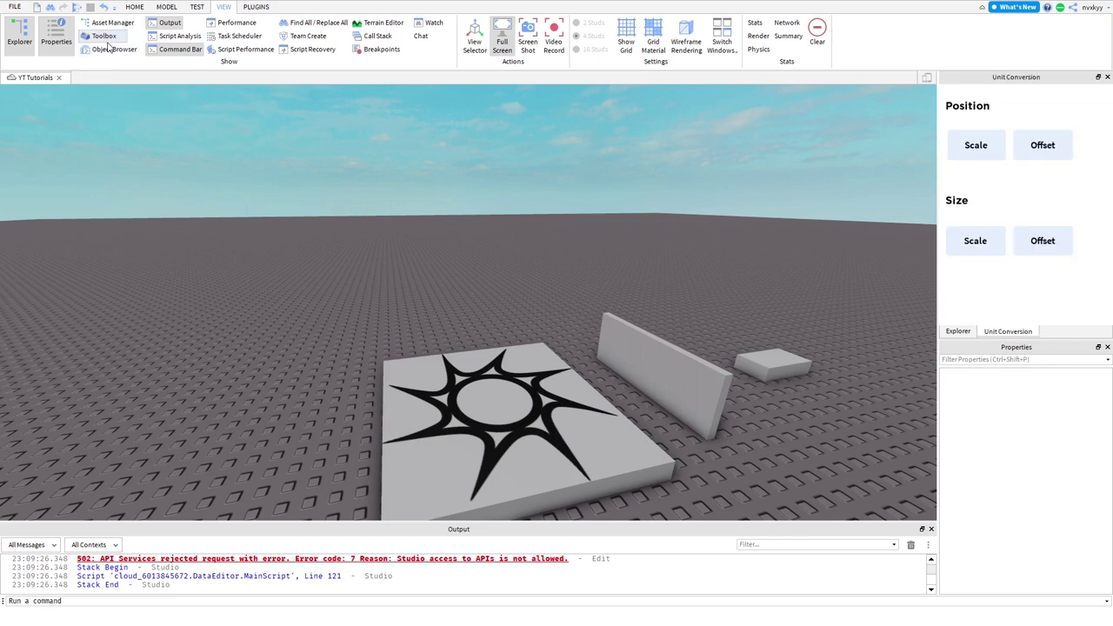
left_click(108, 46)
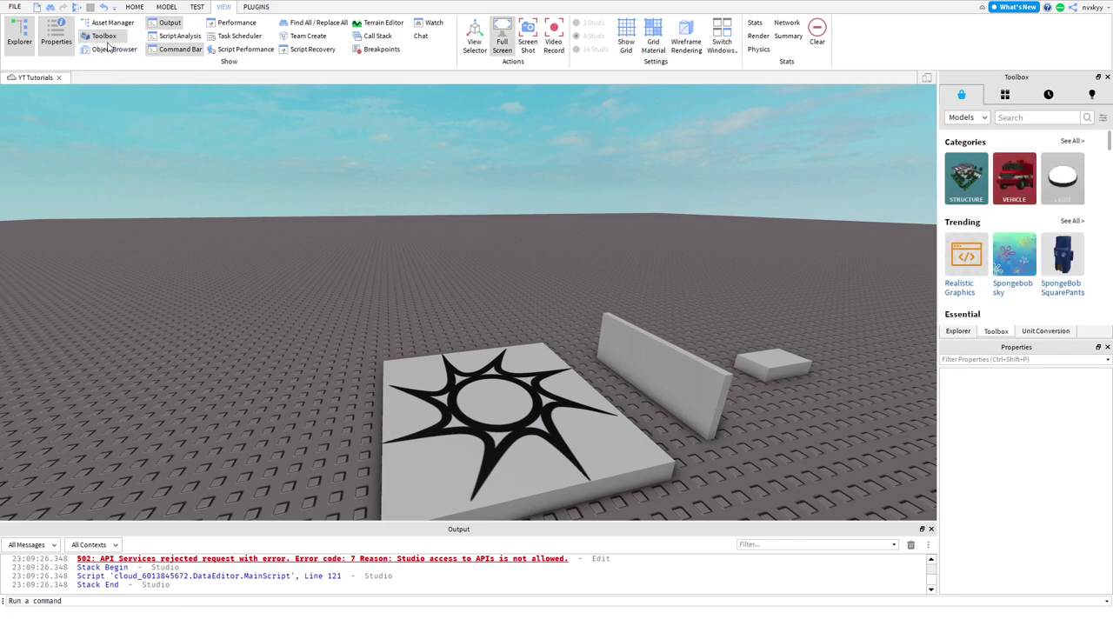
scroll(990, 278, "down", 5)
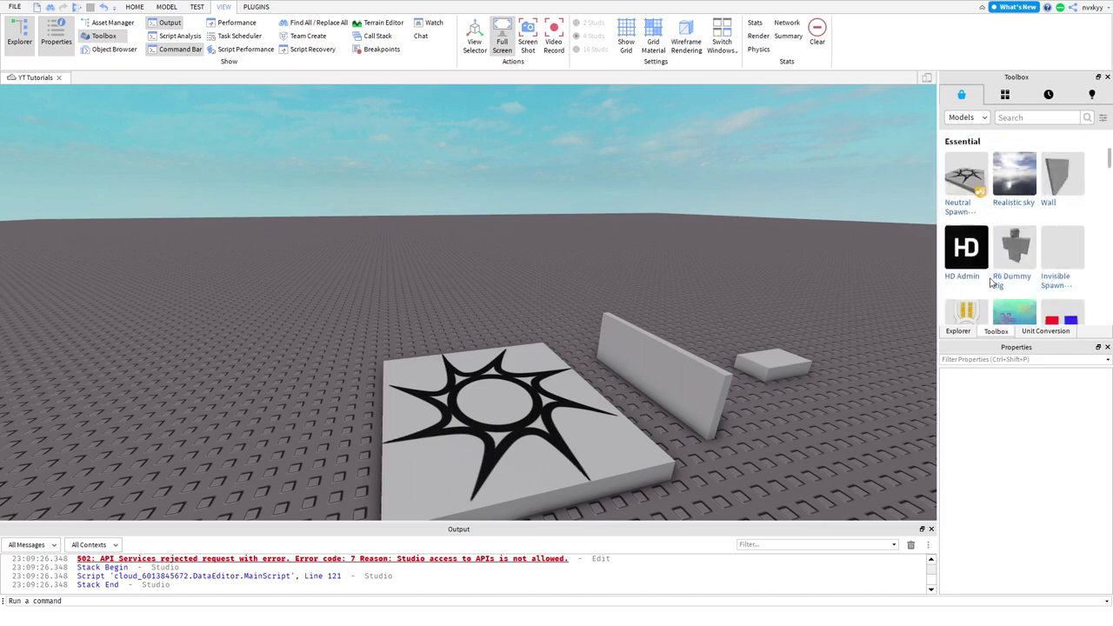
scroll(998, 178, "down", 3)
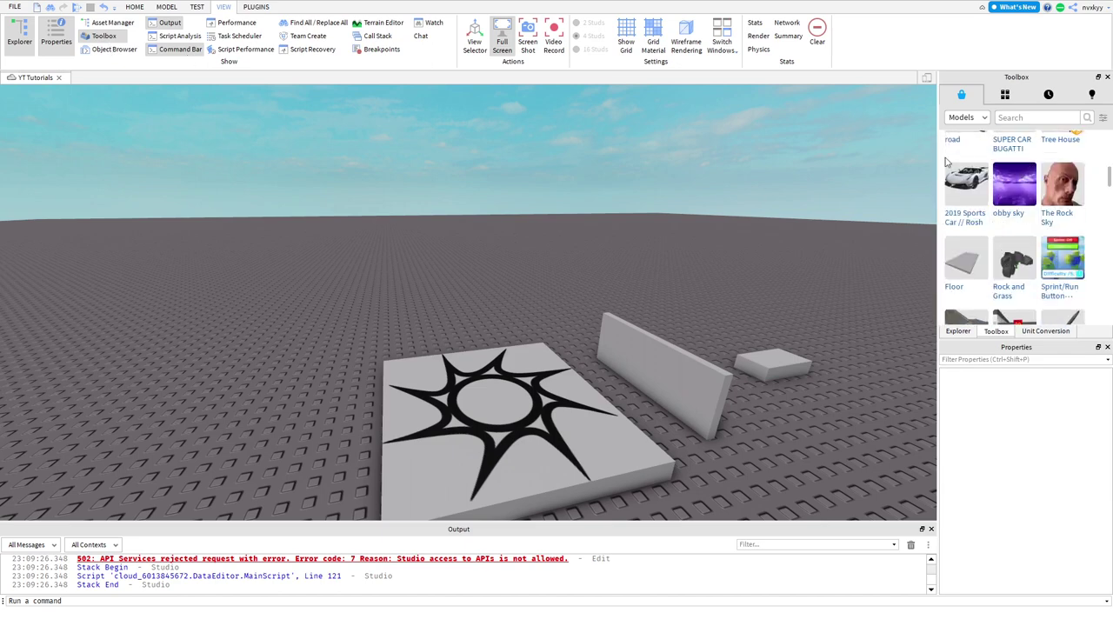
scroll(965, 217, "down", 10)
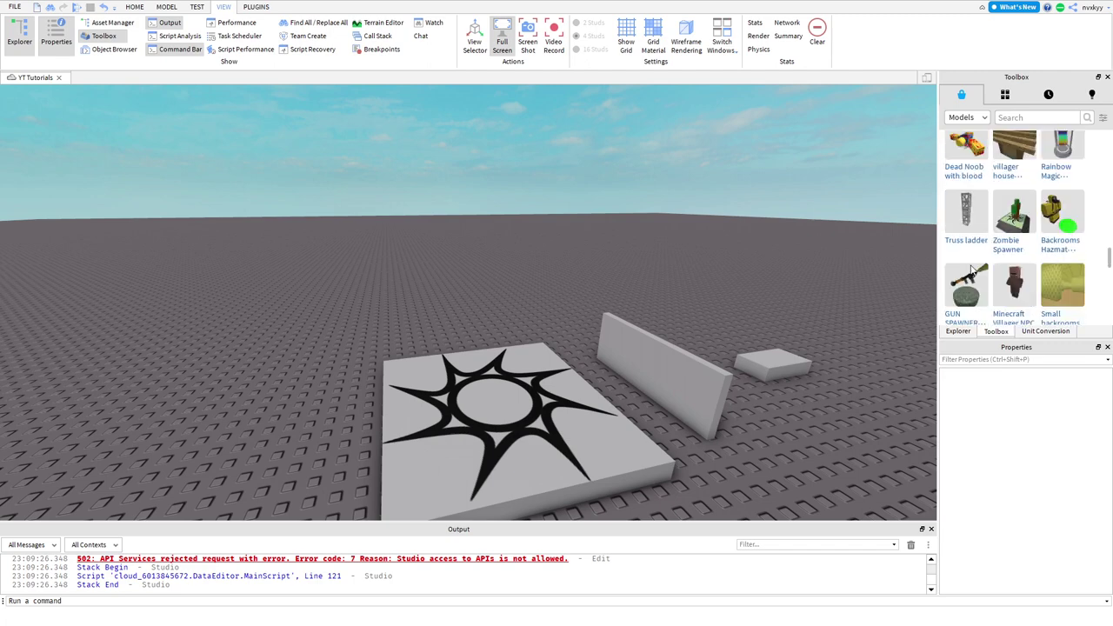
scroll(972, 271, "down", 4)
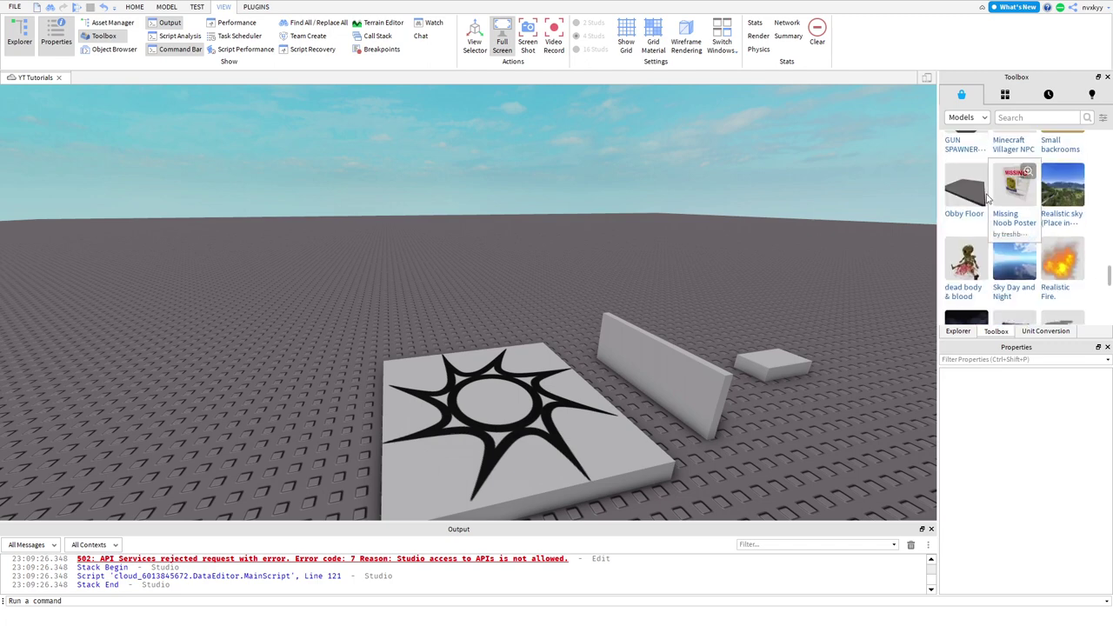
scroll(987, 198, "down", 5)
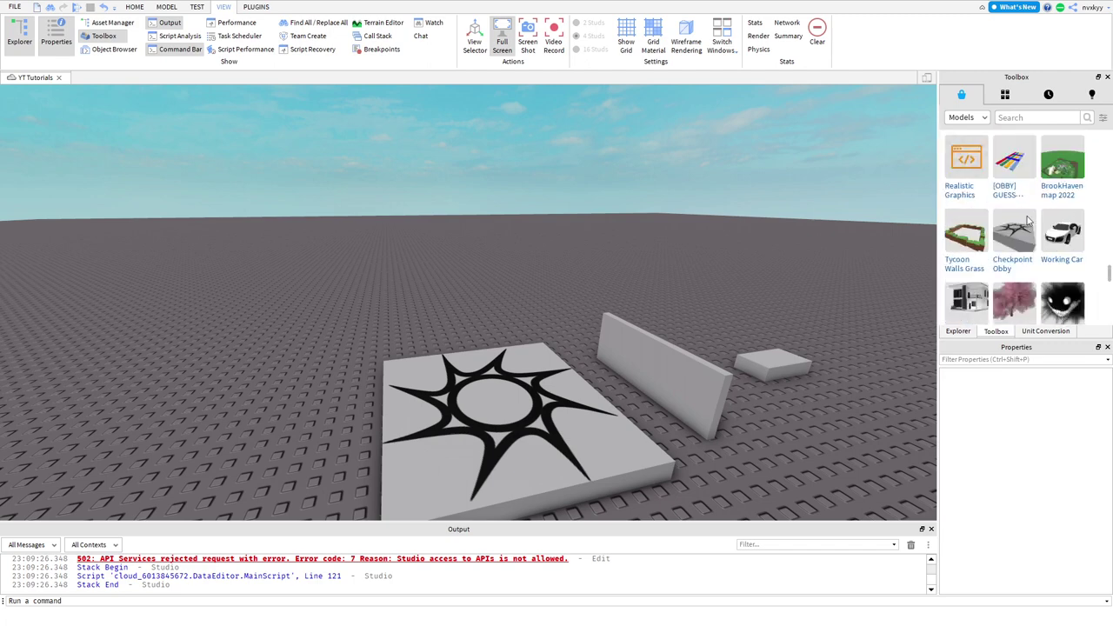
scroll(1029, 220, "up", 15)
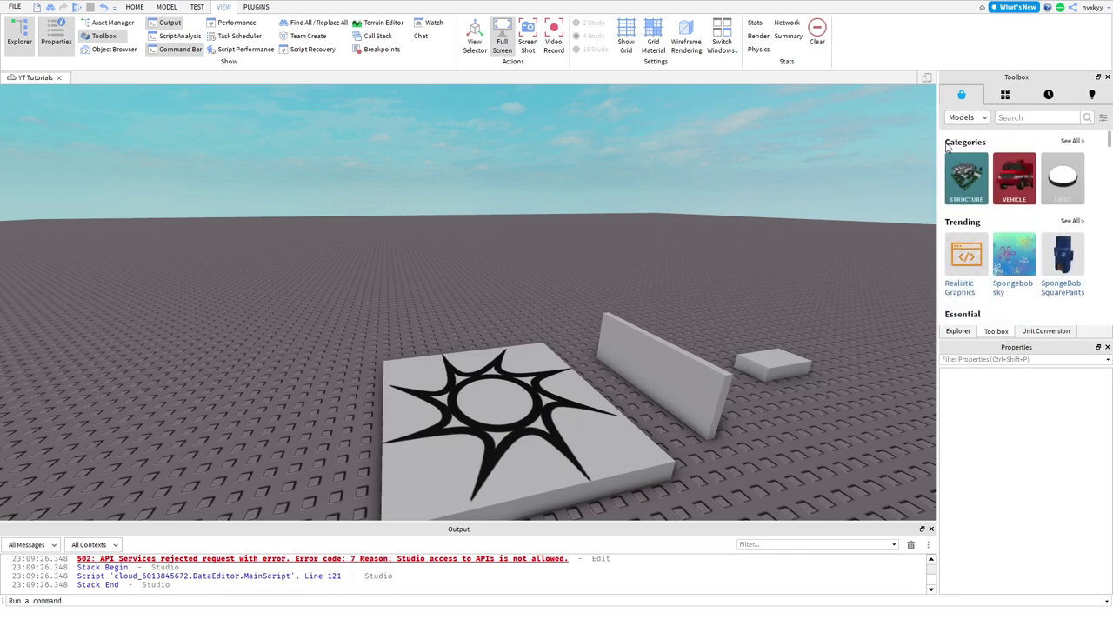
Step: Switch to the Explorer and back to the Toolbox, and browse the inventory's My Models and My Plugins
left_click(958, 331)
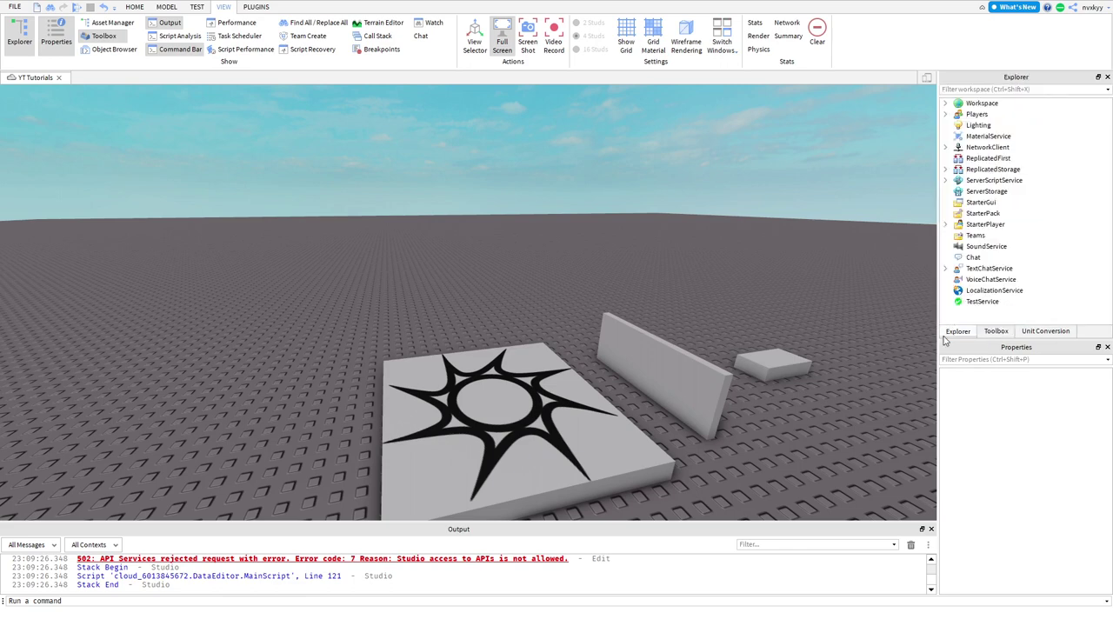
left_click(993, 332)
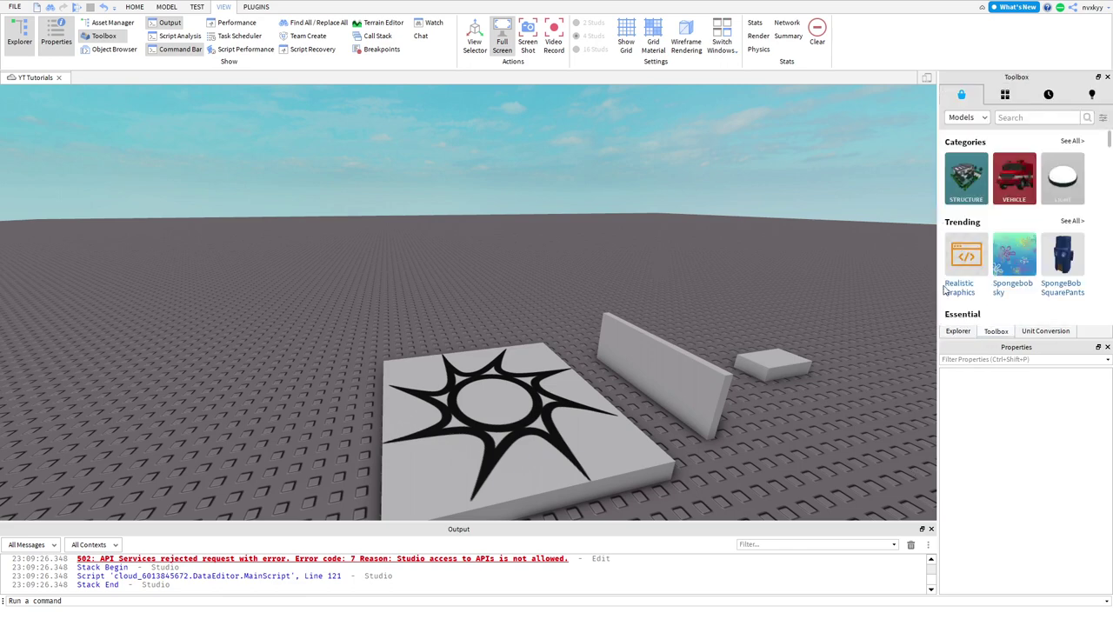
left_click(967, 118)
left_click(1009, 99)
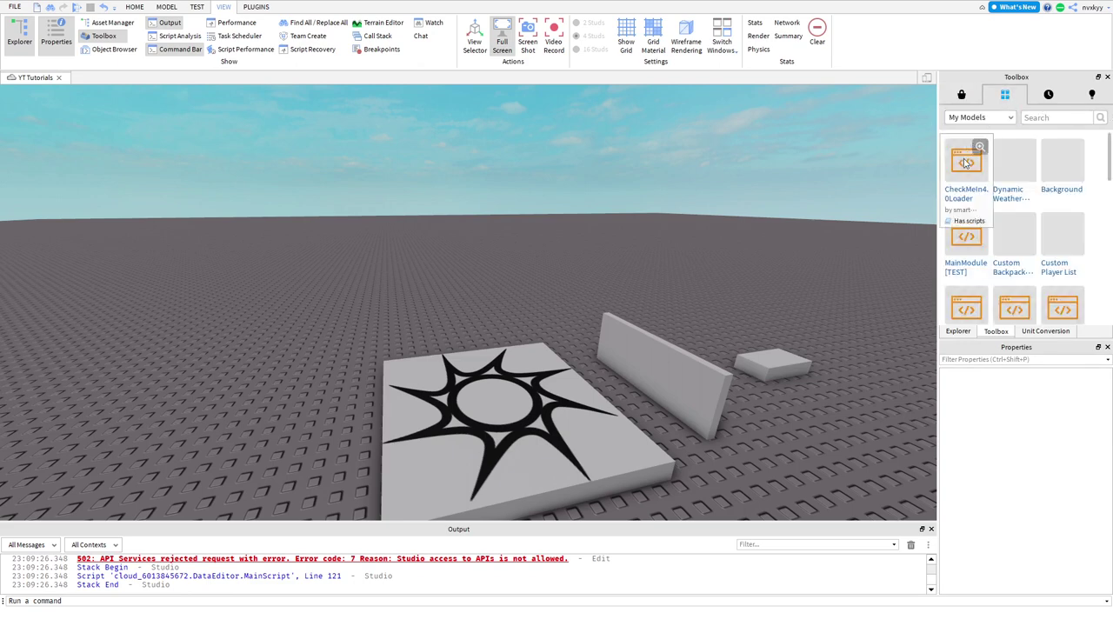
left_click(956, 117)
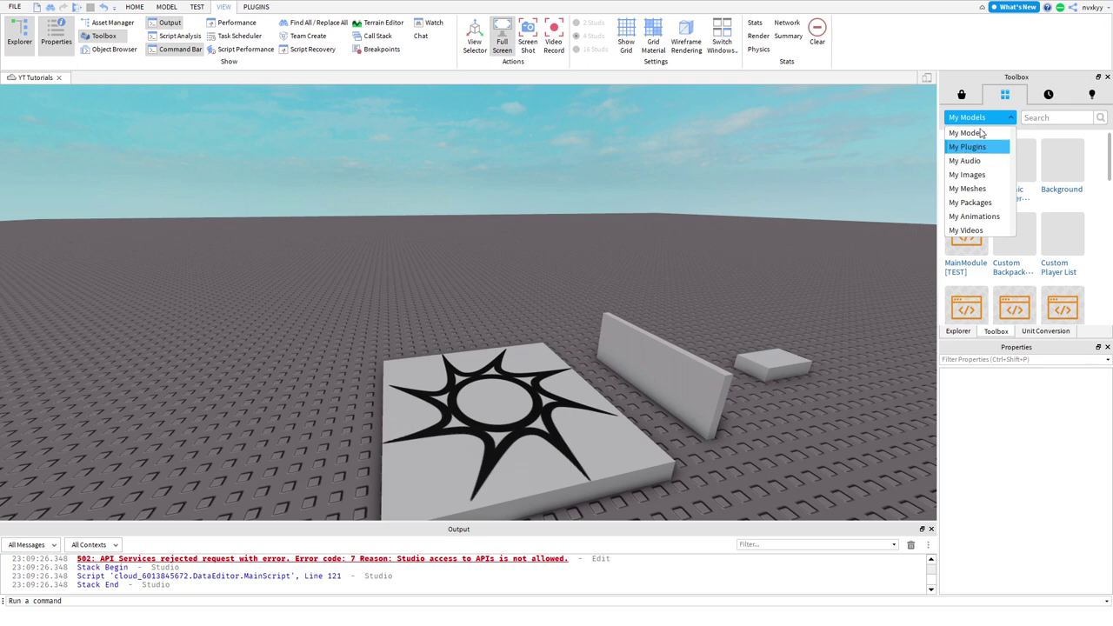
left_click(961, 147)
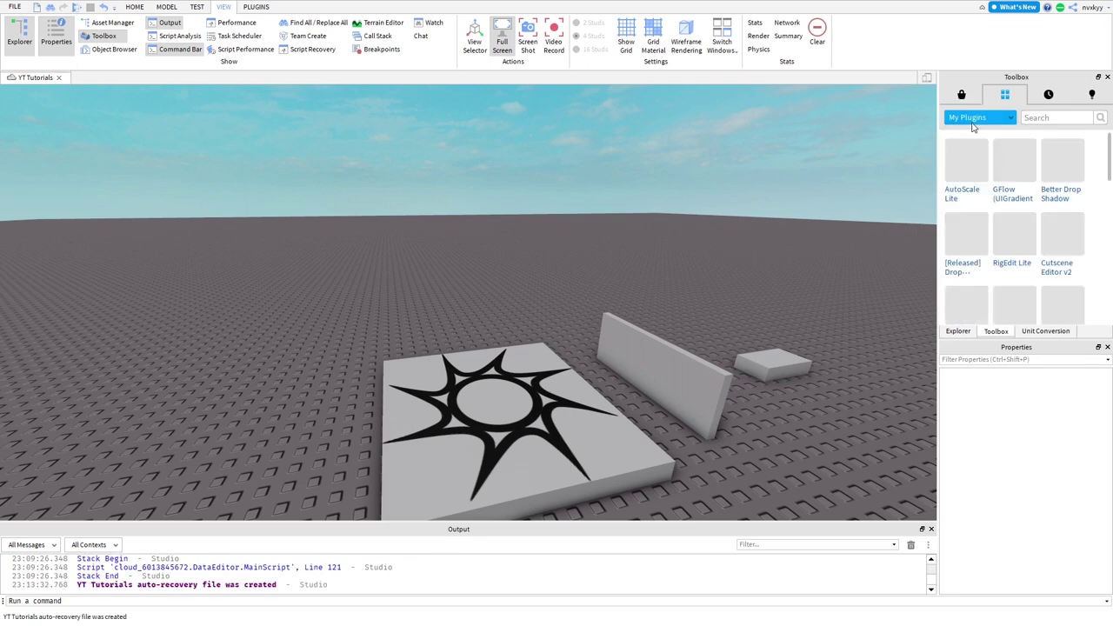
Step: Look through the My Images and My Meshes inventory categories, return to My Models, and bring the Explorer into view
left_click(973, 122)
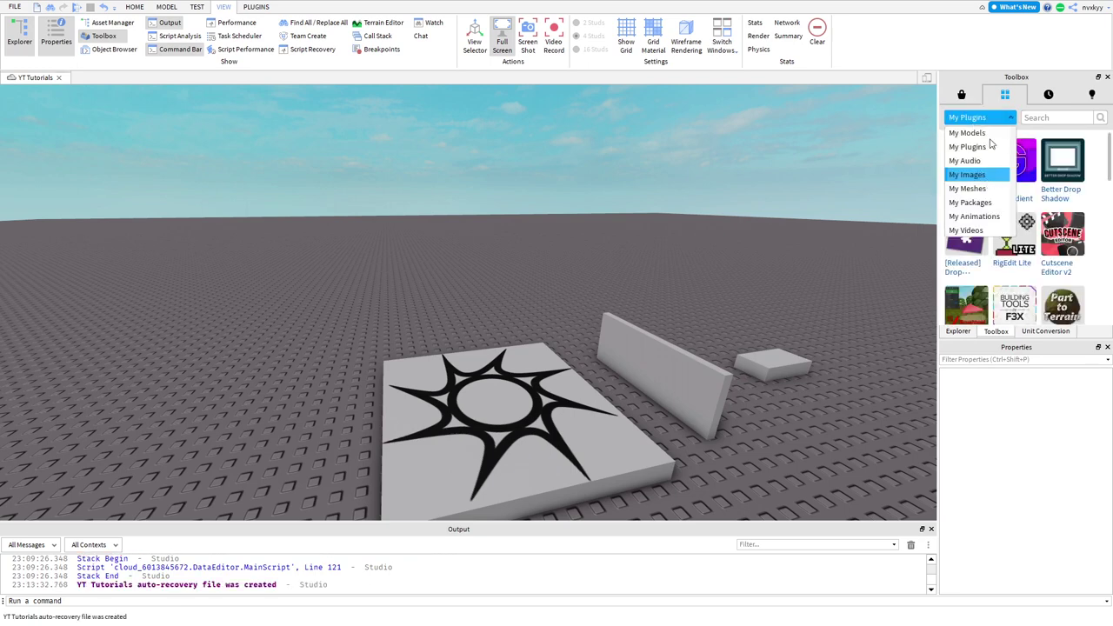
left_click(967, 174)
left_click(973, 118)
left_click(967, 188)
left_click(967, 118)
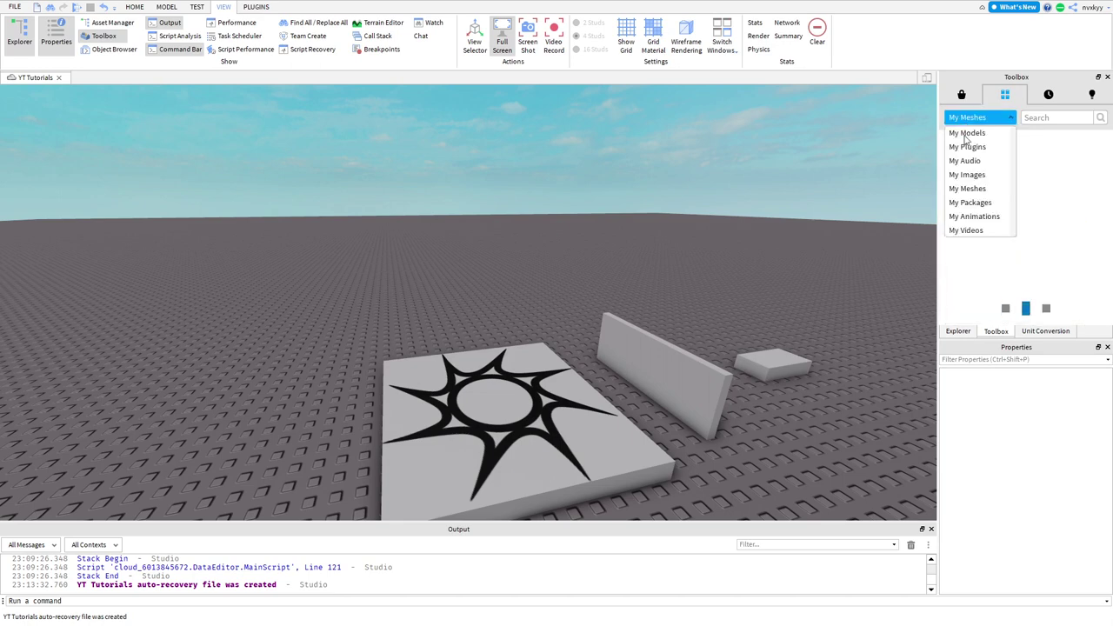
left_click(966, 133)
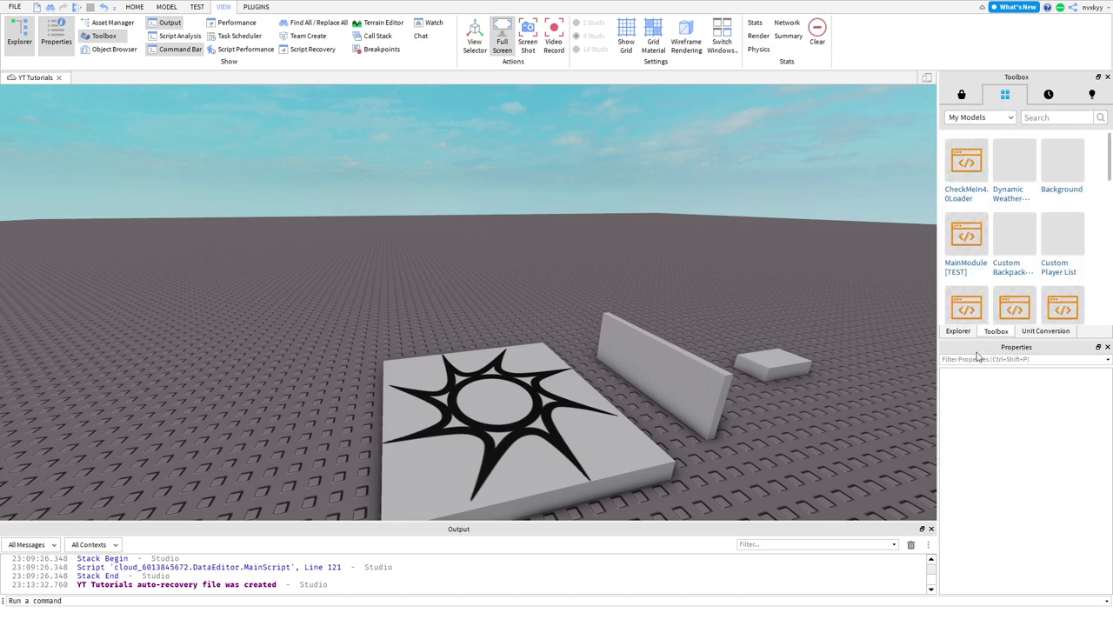
left_click(957, 332)
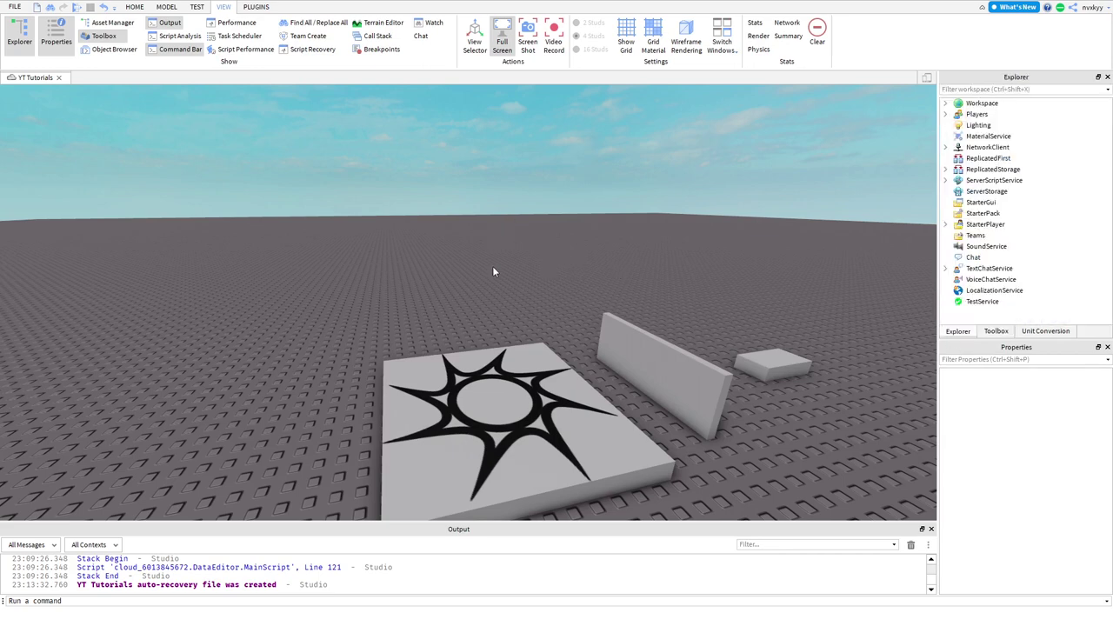
Step: Show the home tools and the list of objects insertable into the Workspace, closing the list without adding anything
scroll(493, 271, "up", 3)
left_click(135, 7)
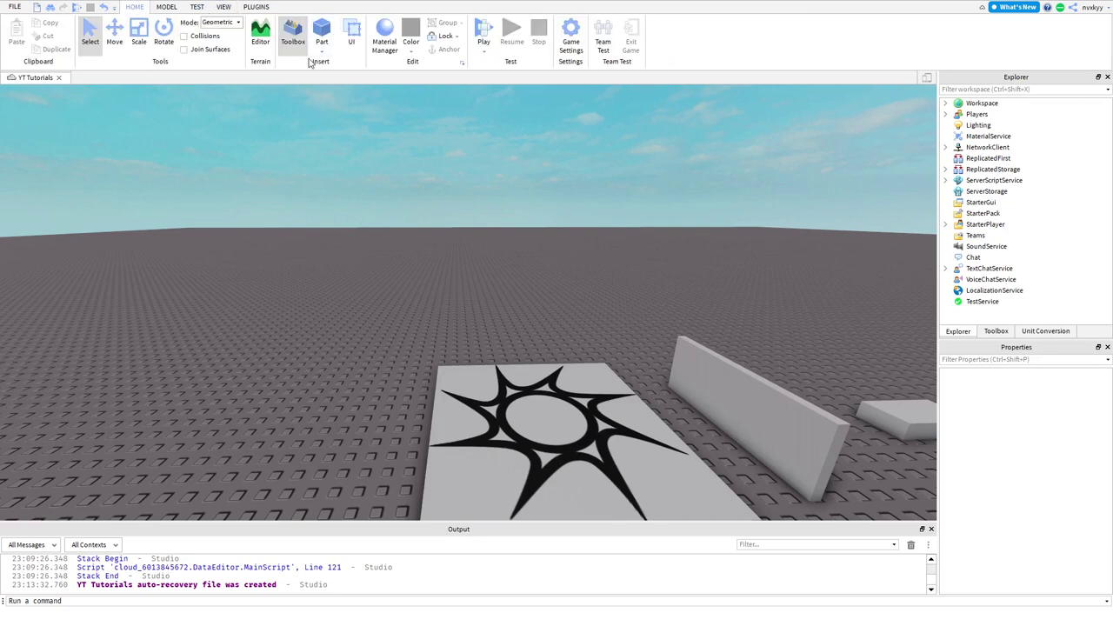
left_click(1006, 104)
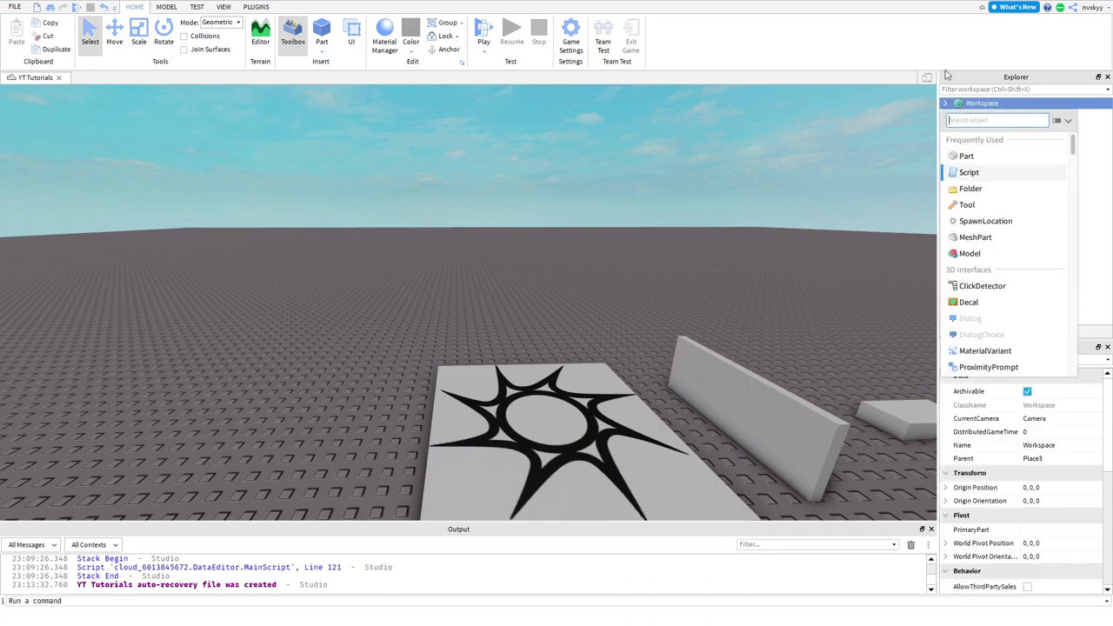
left_click(710, 221)
left_click(710, 222)
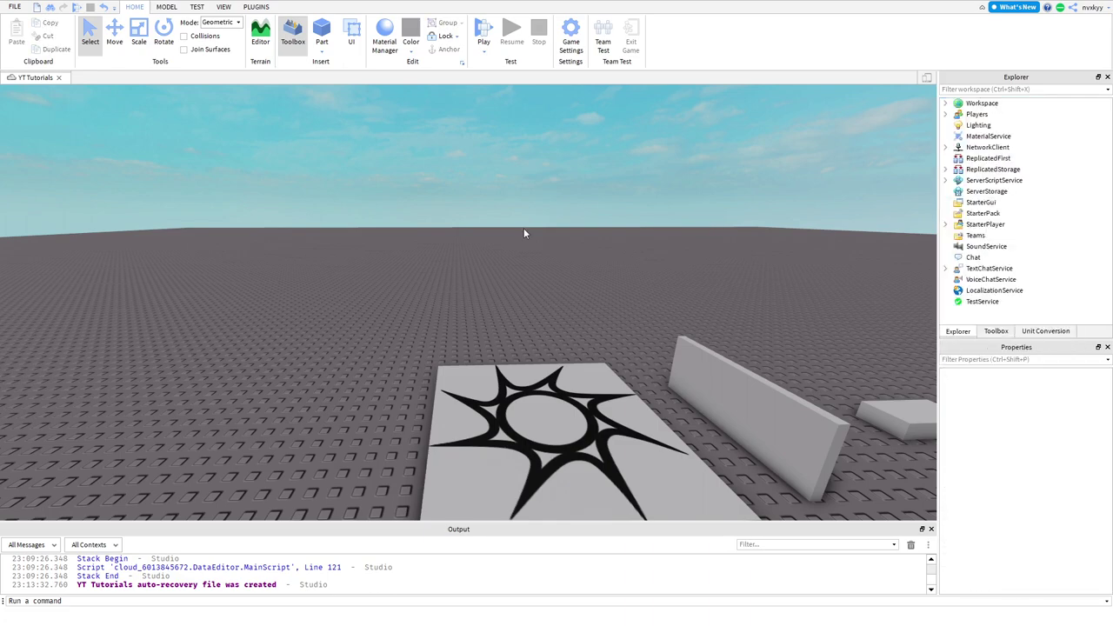
Step: Insert a block part, focus on it and shift it along its axes with the Move tool
left_click(323, 35)
scroll(474, 245, "down", 10)
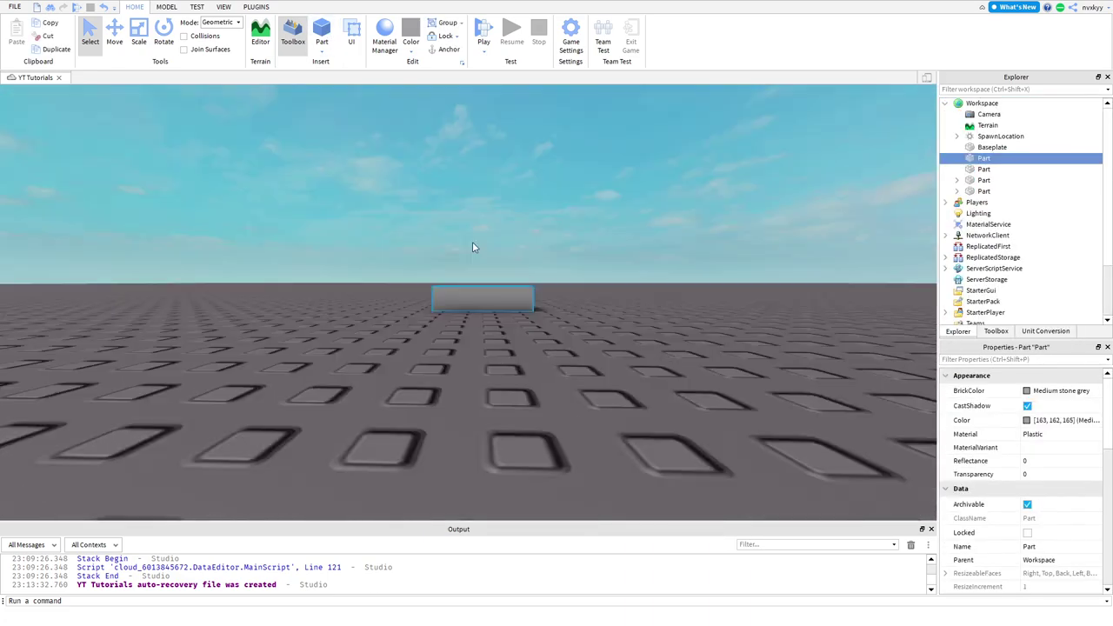
key("f")
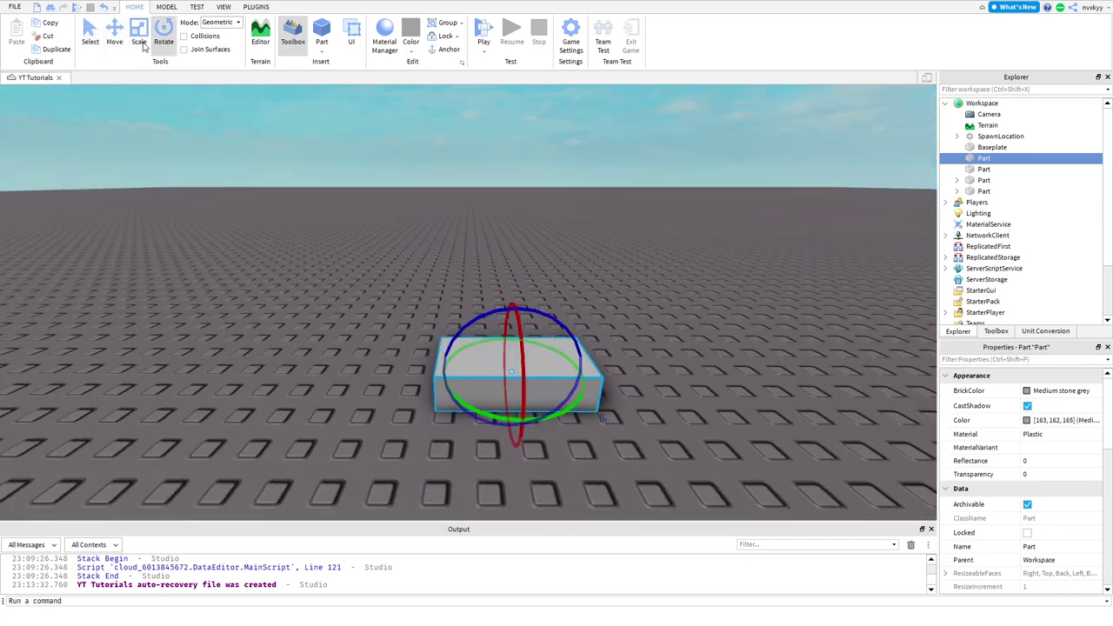
left_click_drag(545, 367, 424, 321)
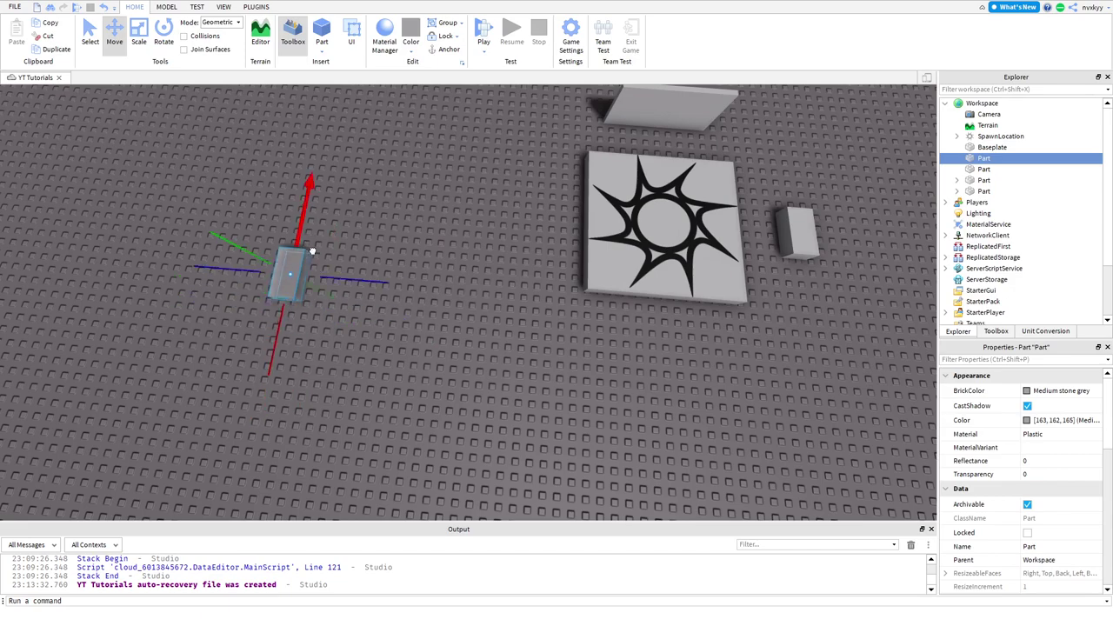
left_click_drag(329, 271, 341, 271)
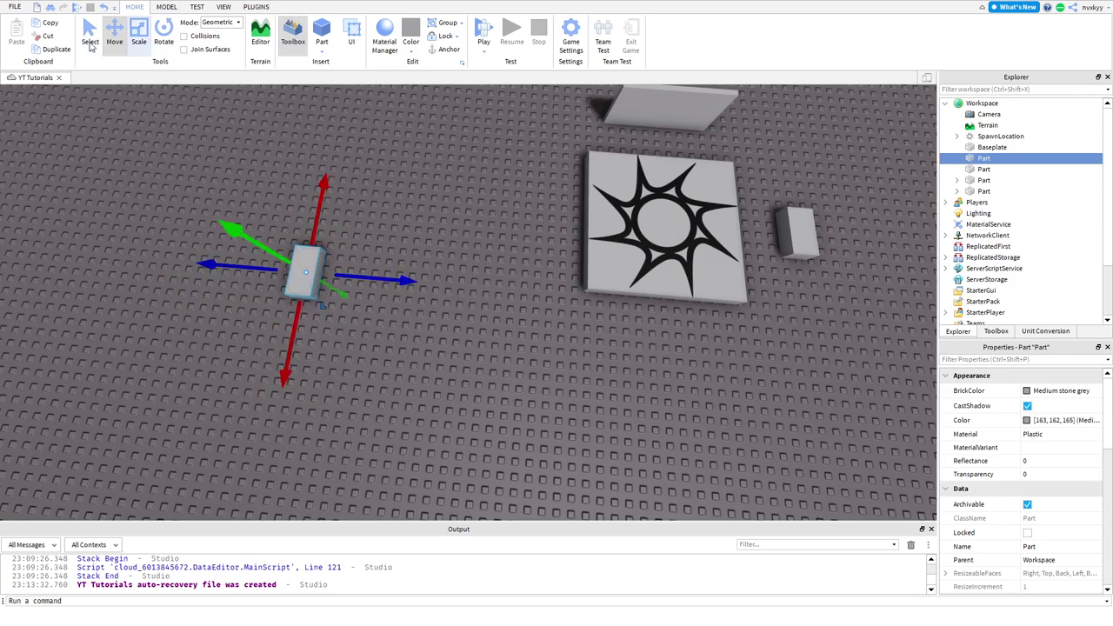
Step: Reposition the new part freely across the baseplate with the Select tool
right_click_drag(302, 240, 301, 240)
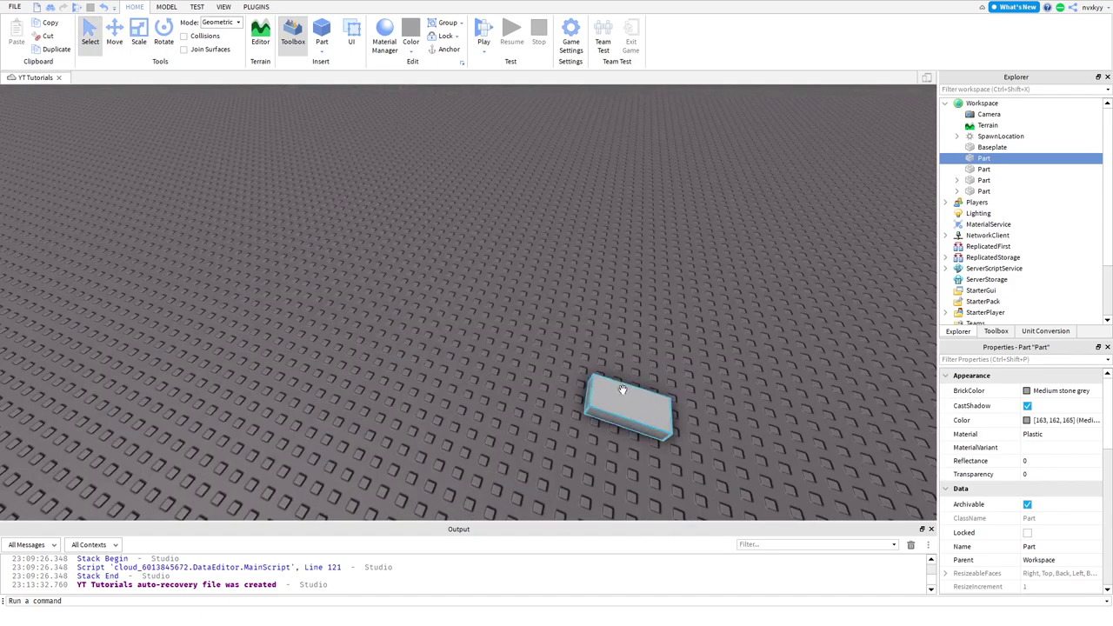
left_click_drag(623, 389, 728, 366)
right_click_drag(632, 353, 627, 349)
left_click_drag(627, 349, 513, 446)
left_click_drag(225, 357, 220, 355)
Step: Scale the part upward and sideways into a tall, wide wall, and deselect it
right_click_drag(293, 255, 308, 265)
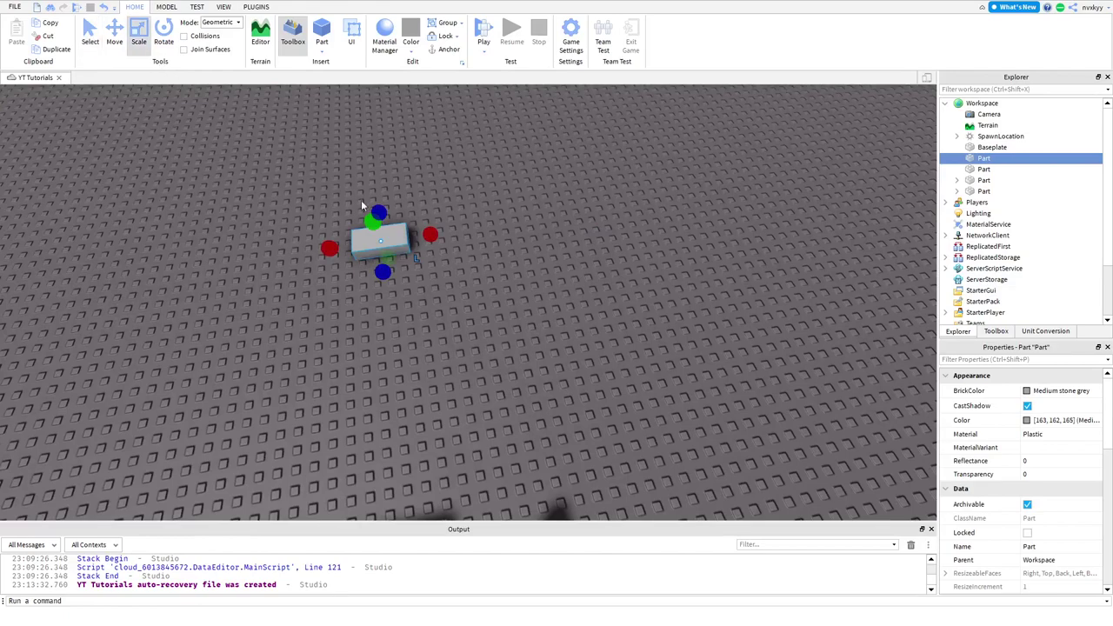
left_click_drag(366, 219, 365, 177)
right_click_drag(365, 177, 365, 176)
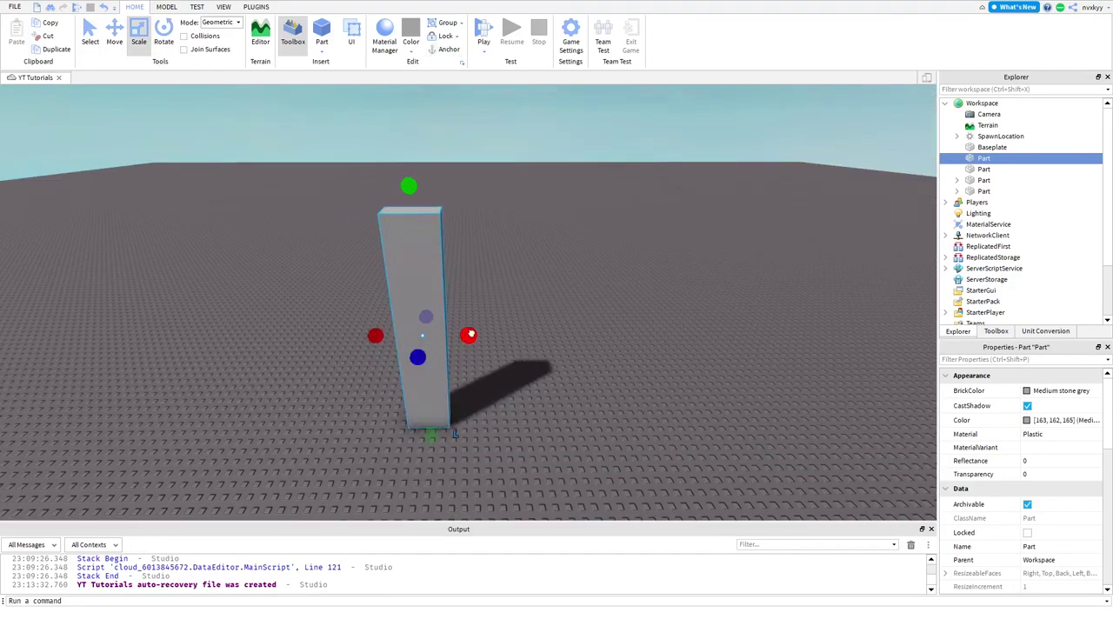
left_click_drag(471, 334, 599, 328)
key("s")
left_click_drag(350, 326, 284, 325)
left_click_drag(434, 211, 426, 255)
left_click_drag(596, 346, 516, 343)
left_click(513, 315)
Step: Look through the installed plugins and open the Rig Builder
right_click_drag(322, 224, 319, 226)
key("w")
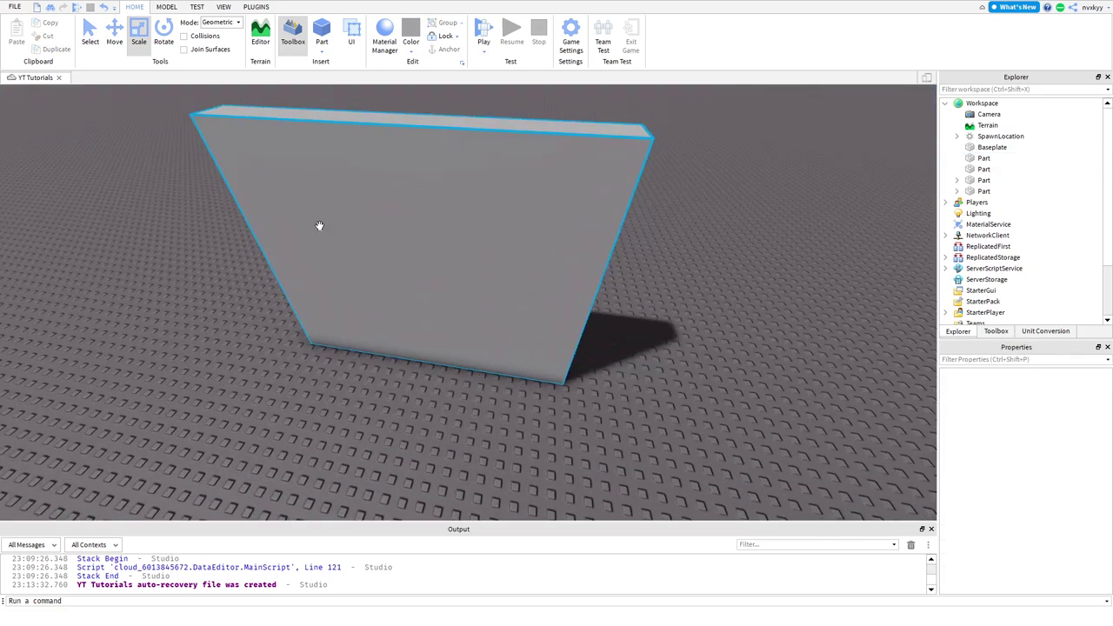
scroll(319, 225, "up", 3)
left_click(254, 8)
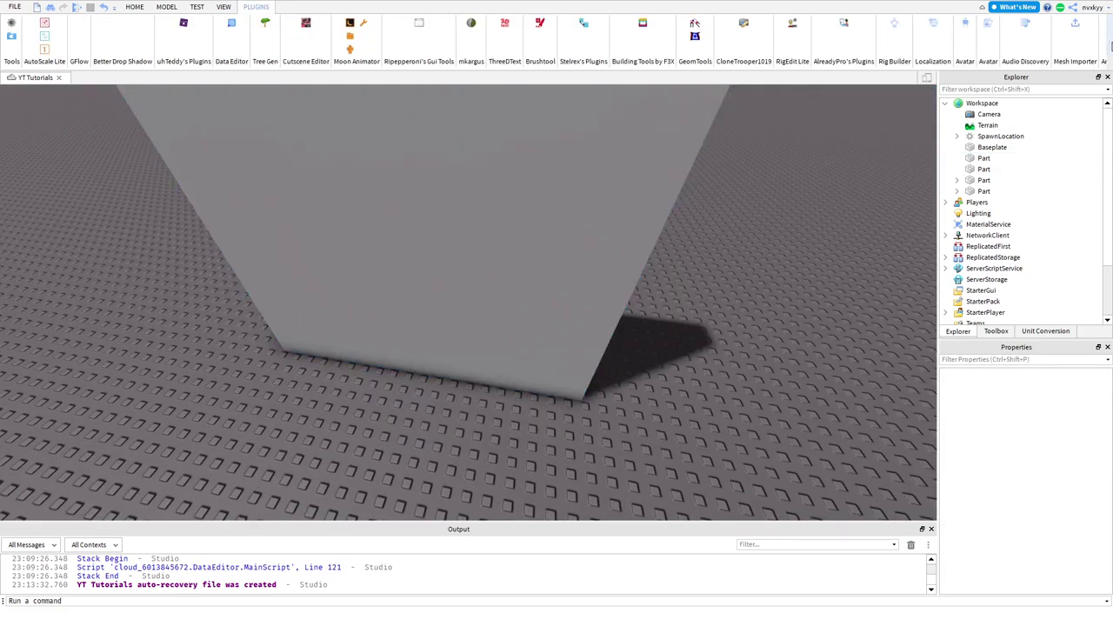
left_click(1112, 46)
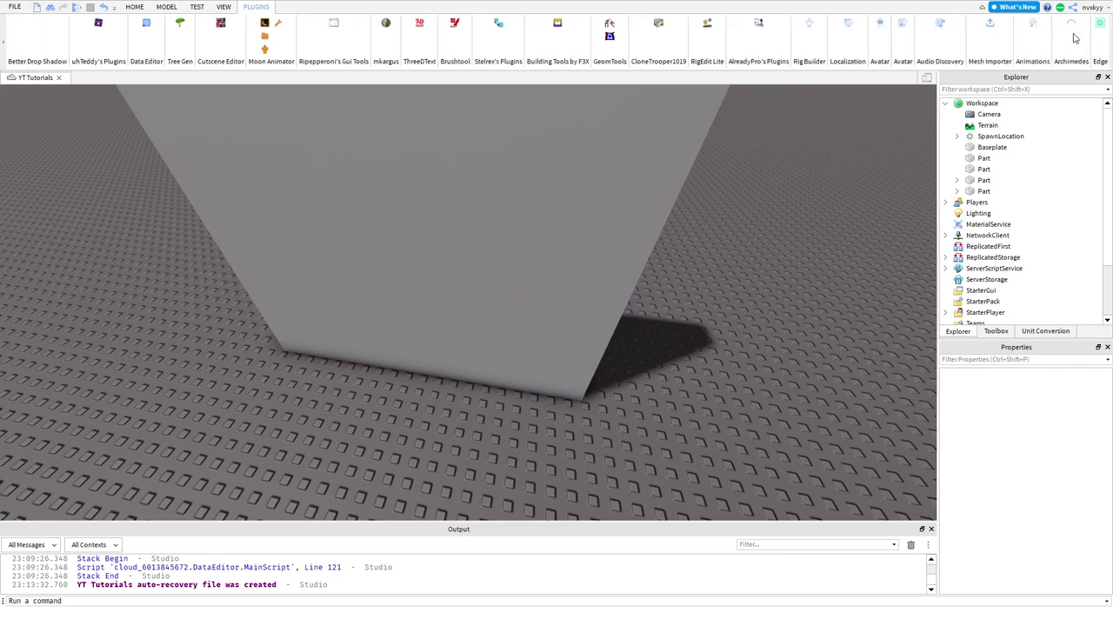
left_click(810, 26)
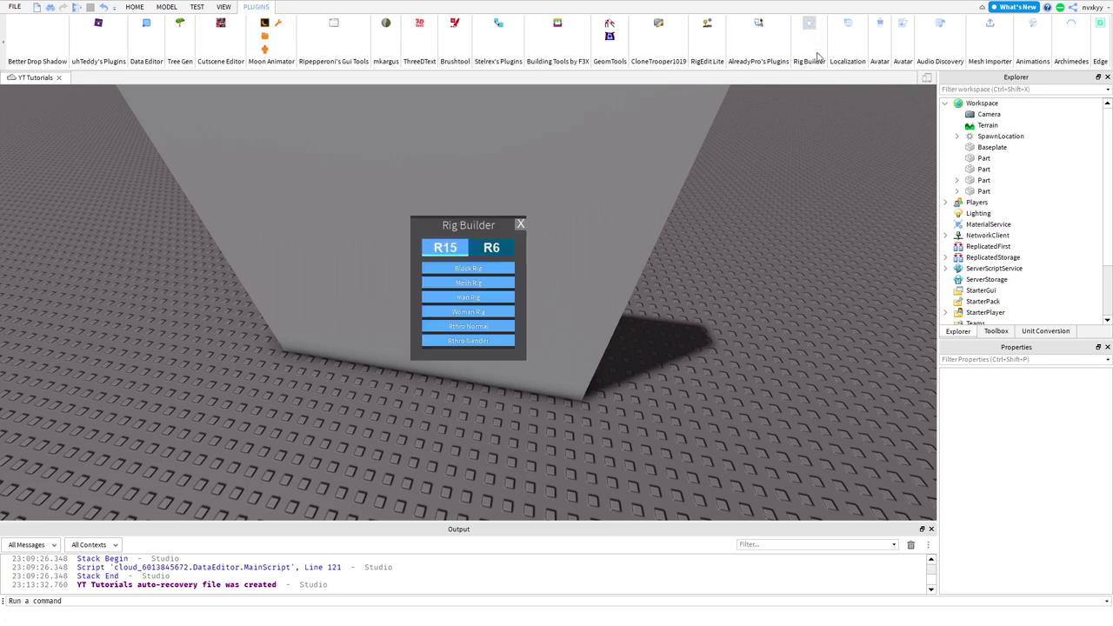
Step: Insert an R15 Block Rig, stand the Dummy on the baseplate in front of the wall, and deselect it
left_click(461, 270)
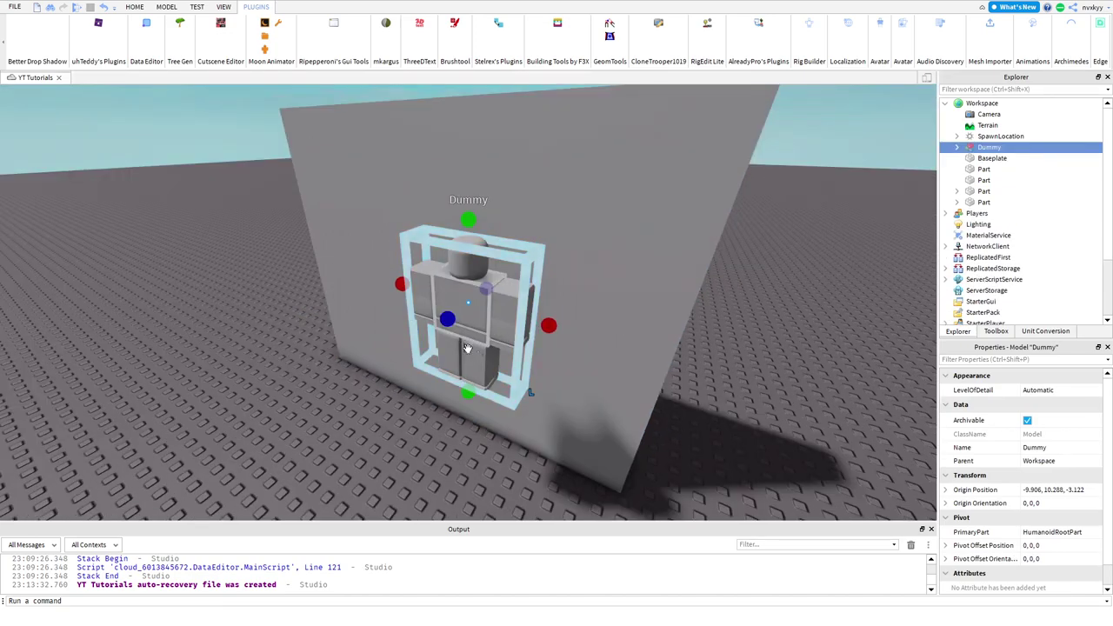
left_click_drag(467, 348, 482, 322)
left_click(424, 283)
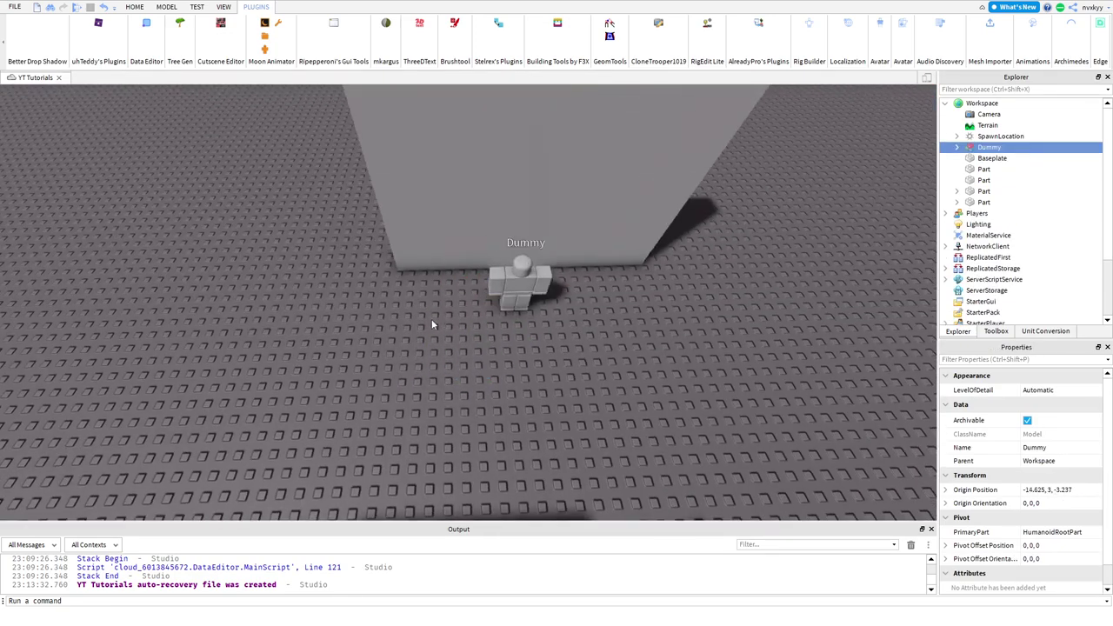
Step: Scale the wall down to a low slab, and raise it again to above the Dummy's height
right_click_drag(433, 322, 417, 329)
left_click(417, 328)
left_click_drag(382, 188, 385, 234)
right_click_drag(385, 235, 397, 202)
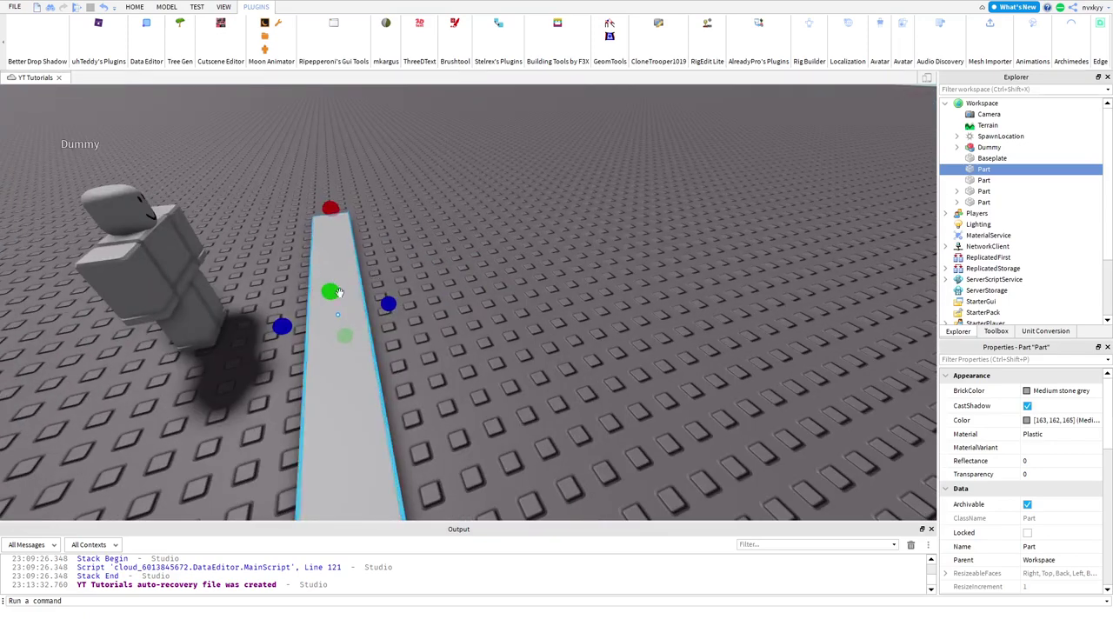
left_click_drag(334, 292, 319, 175)
right_click_drag(319, 175, 270, 337)
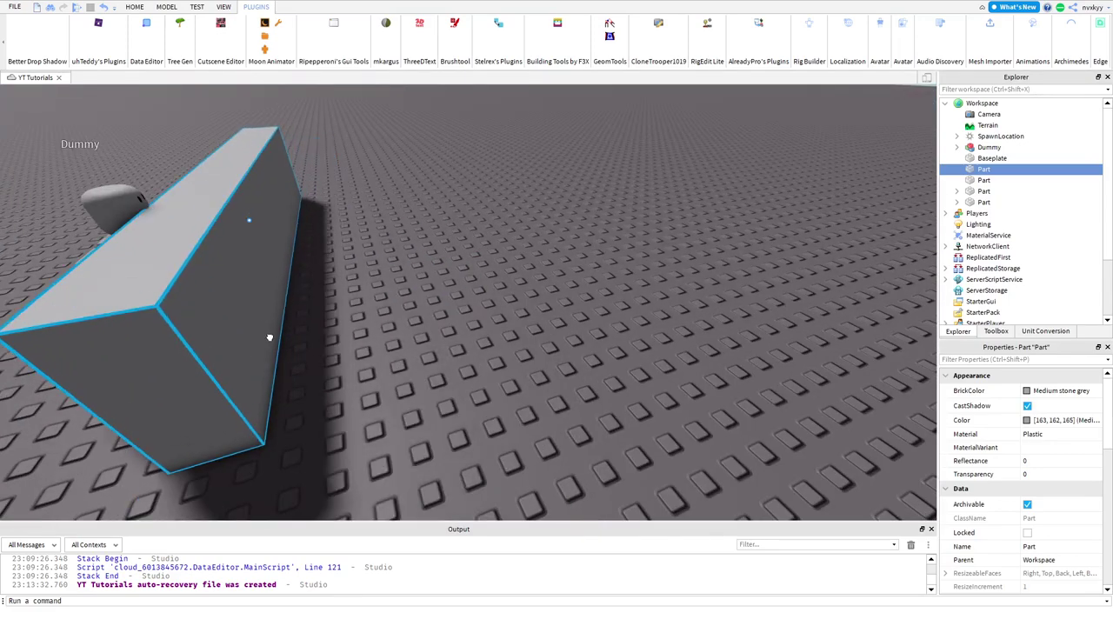
left_click_drag(209, 135, 187, 98)
Step: Shorten the wall's length around the Dummy and scale it up well above the Dummy's height
left_click(47, 181)
right_click_drag(47, 181, 48, 181)
scroll(307, 386, "down", 2)
left_click(211, 393)
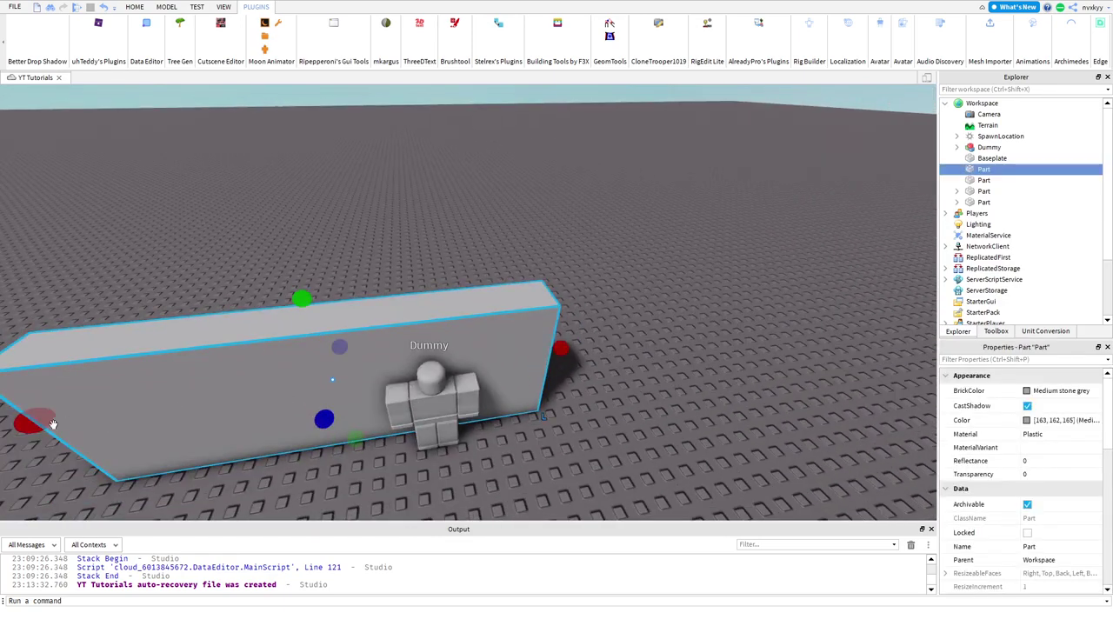
left_click_drag(53, 425, 279, 376)
scroll(422, 209, "down", 1)
left_click_drag(419, 288, 420, 194)
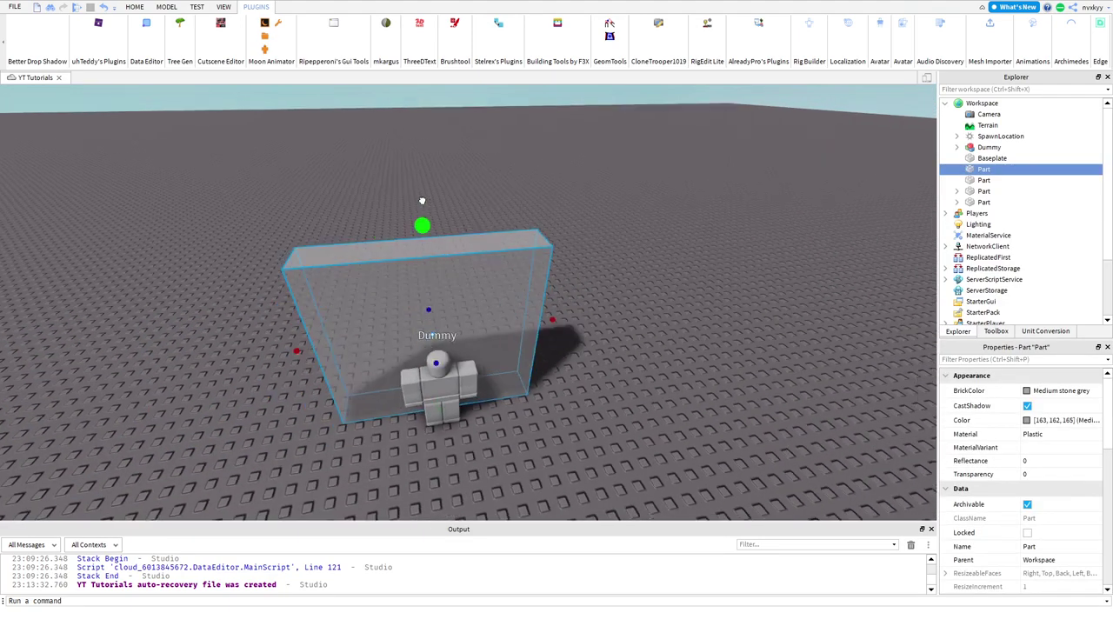
right_click_drag(422, 201, 421, 194)
left_click(350, 261)
Step: Adjust the wall's placement beside the Dummy and select the wall
right_click_drag(347, 253, 347, 253)
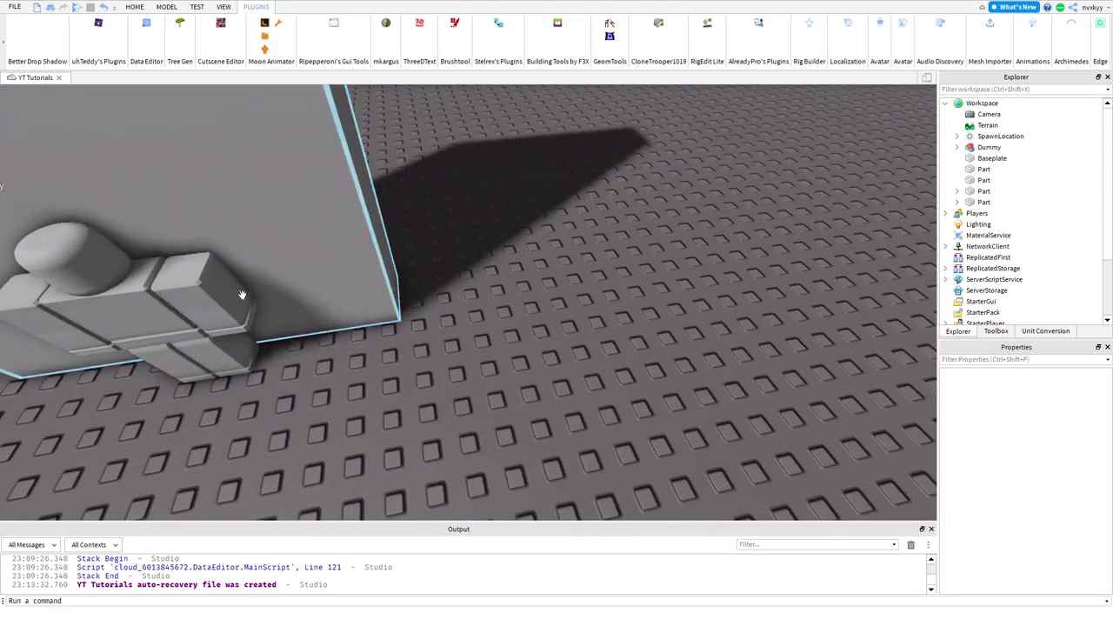
left_click_drag(241, 294, 535, 132)
right_click_drag(379, 301, 352, 341)
left_click(354, 343)
left_click(394, 377)
right_click_drag(393, 377, 394, 377)
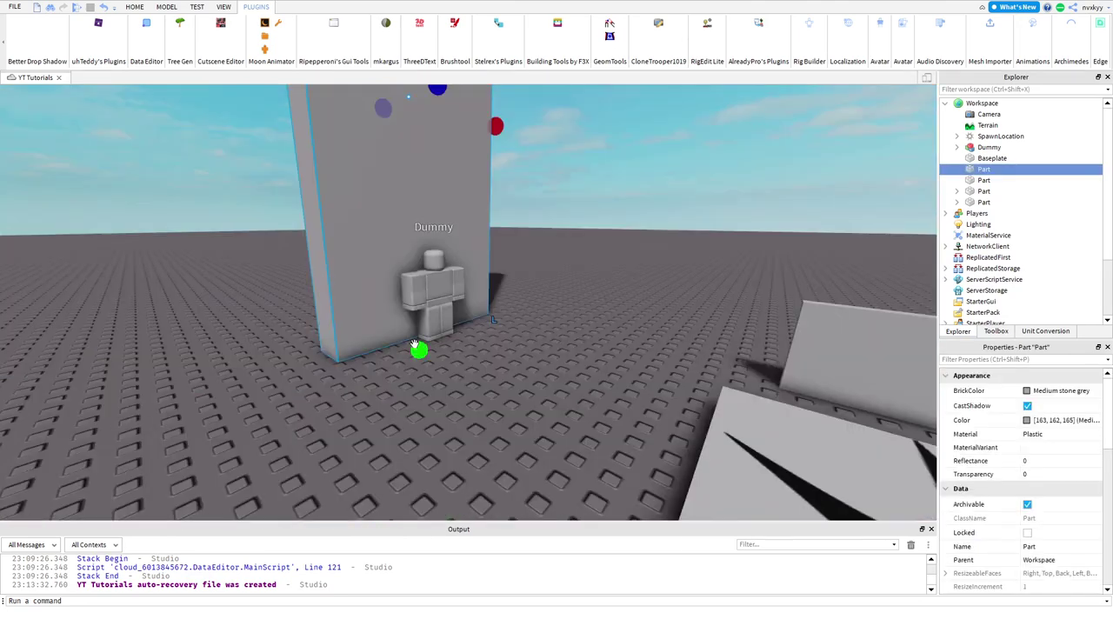
Step: Duplicate the wall and scale the copy into a slab overhanging from the wall's upper end
key("ctrl+d")
left_click_drag(416, 349, 411, 342)
right_click_drag(412, 342, 414, 347)
left_click_drag(412, 342, 421, 358)
left_click_drag(525, 383, 665, 339)
right_click_drag(666, 339, 666, 339)
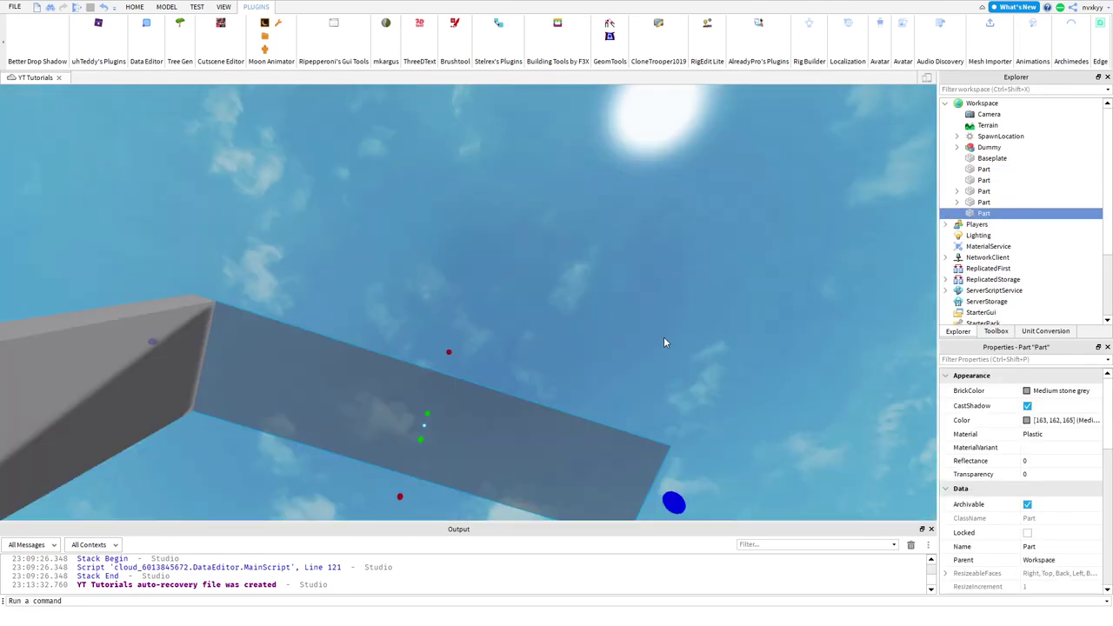
left_click_drag(420, 440, 416, 467)
right_click_drag(415, 468, 197, 249)
left_click(197, 249)
Step: Move the Dummy away from the wall, out beneath the overhanging slab
key("w")
key("s")
key("a")
key("s")
key("a")
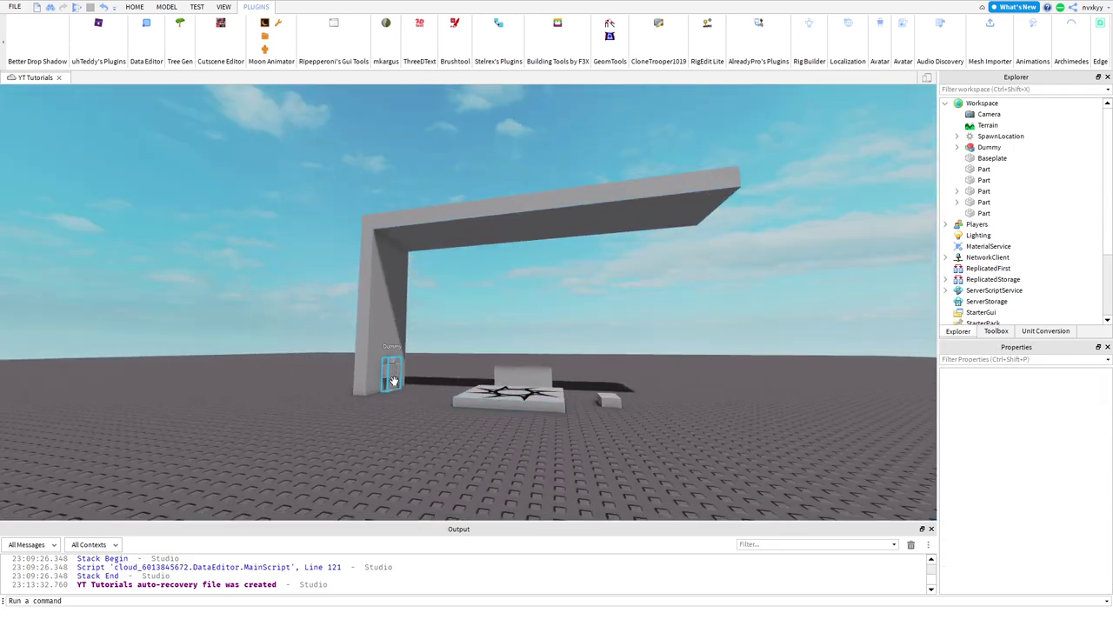
left_click_drag(393, 325, 391, 288)
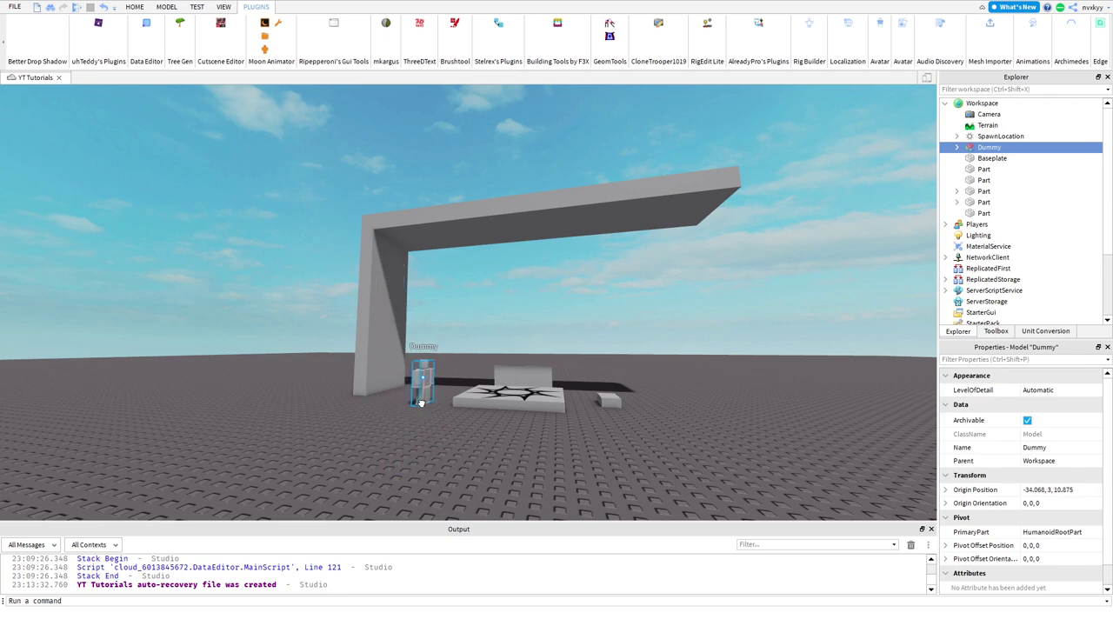
Step: Undo the Dummy's last move and the latest reshaping of the duplicated wall
mouse_move(451, 348)
right_mouse_down()
mouse_move(461, 339)
mouse_move(454, 348)
right_mouse_up()
key("ctrl+z")
key("ctrl+z")
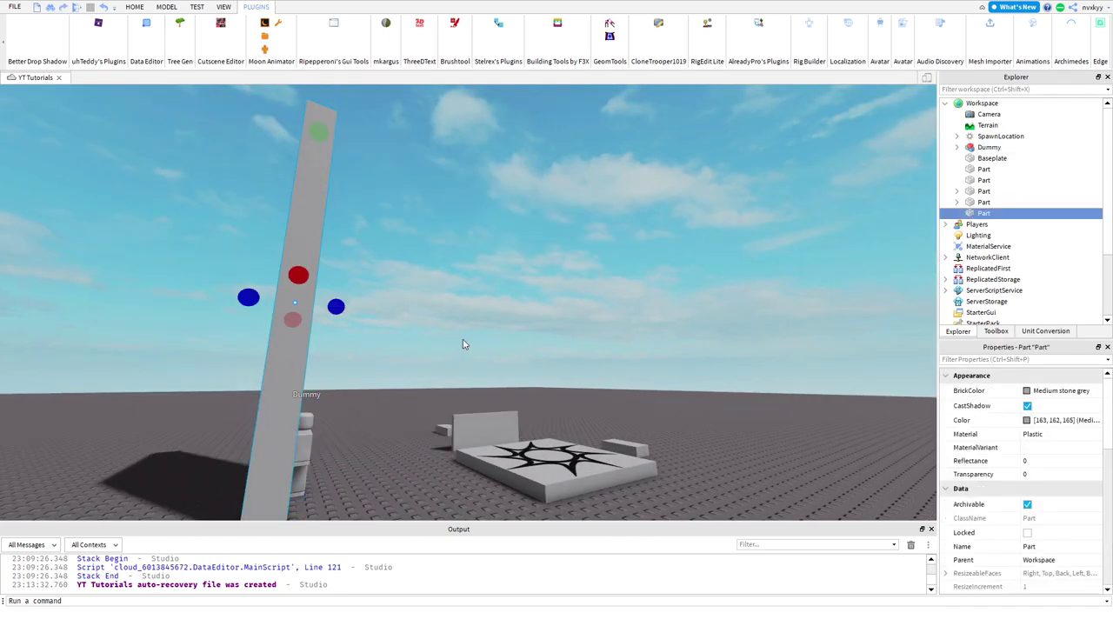
Step: Undo the duplicated wall and shorten the remaining wall behind the Dummy
key("ctrl+z")
right_click_drag(463, 334, 482, 309)
key("d")
left_click(508, 248)
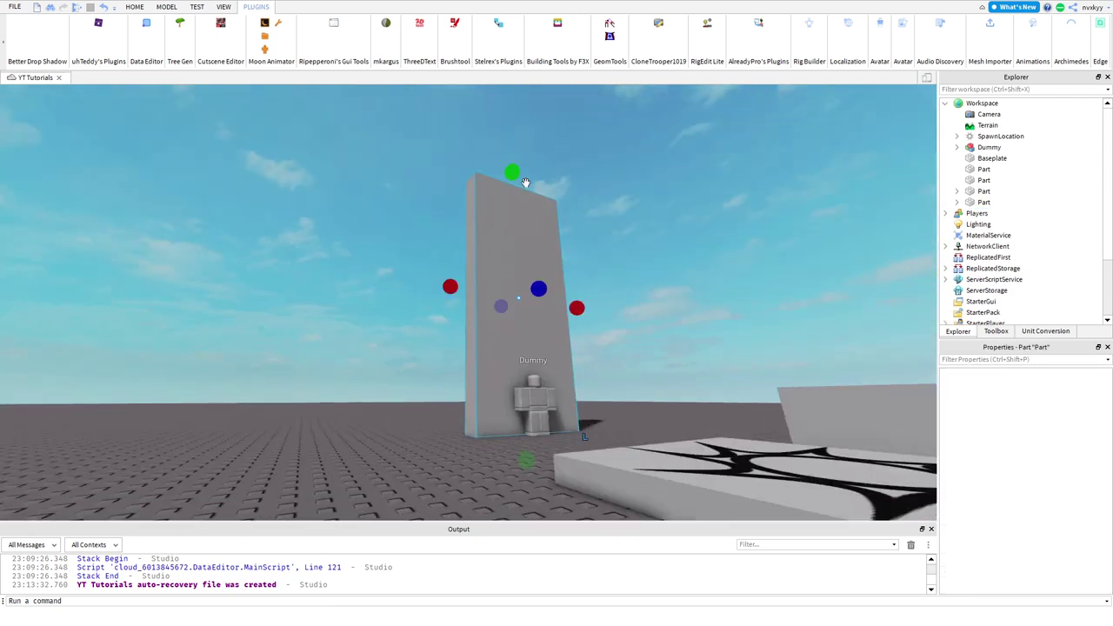
left_click_drag(517, 178, 514, 266)
left_click(426, 267)
key("w")
right_click_drag(424, 264, 427, 268)
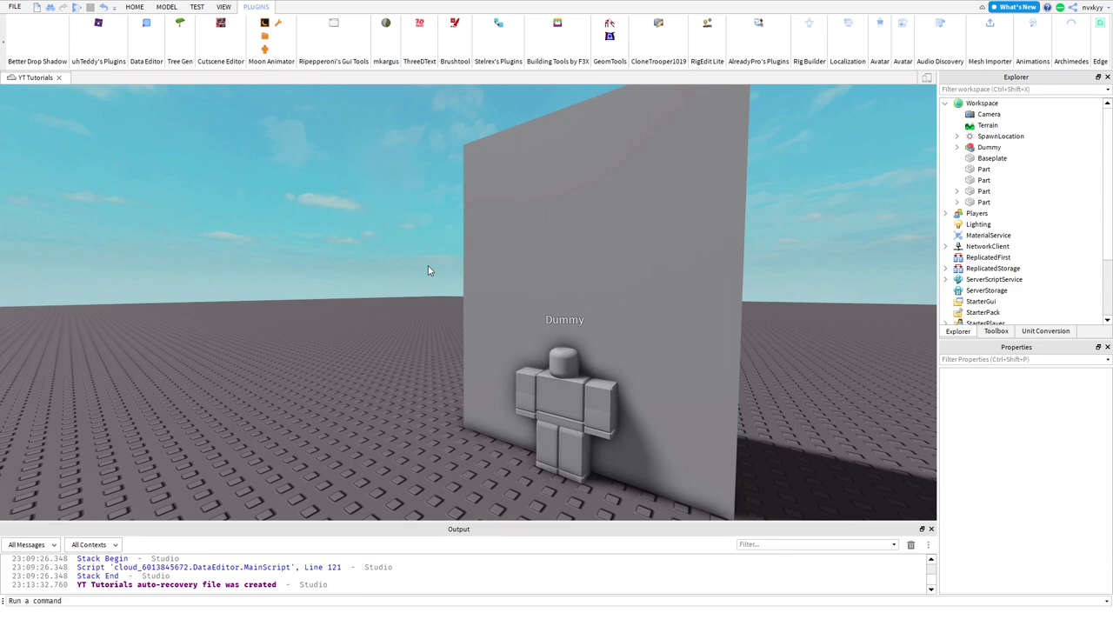
Step: Move the Dummy away from the wall to a spot beside the spawn platform
left_click_drag(535, 409, 464, 454)
right_click_drag(469, 454, 464, 454)
left_click_drag(464, 454, 469, 453)
right_click_drag(464, 454, 469, 453)
left_click_drag(469, 453, 406, 416)
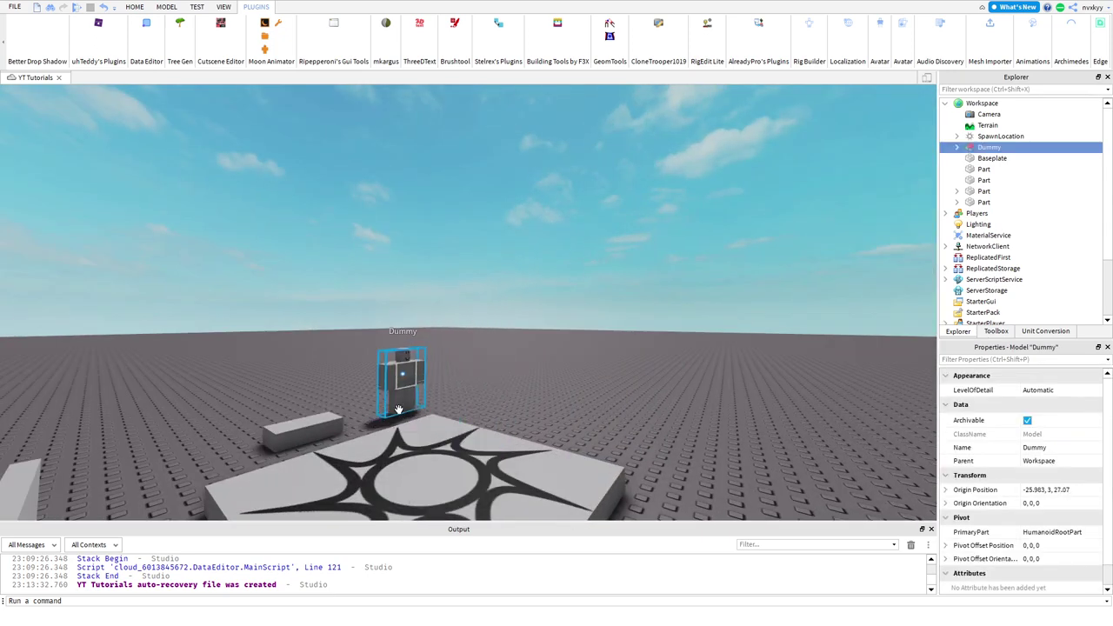
Step: Delete the tall wall
right_click_drag(510, 386, 522, 360)
left_click(571, 367)
key("Delete")
key("d")
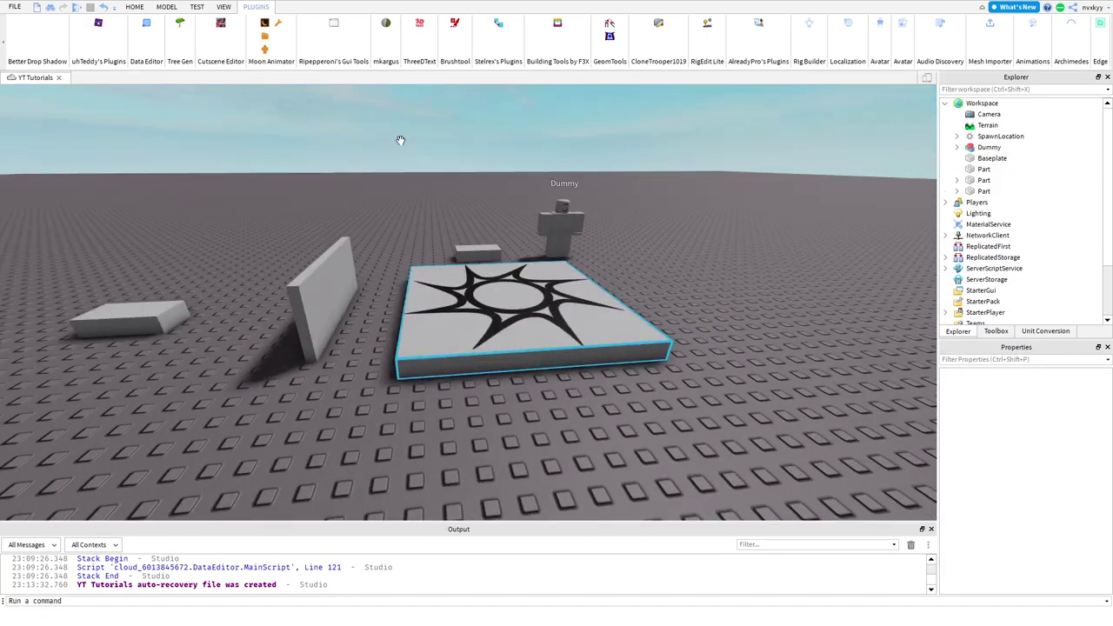
Step: Insert a new block part on the open area of the baseplate
left_click(142, 5)
key("d")
right_click_drag(528, 268, 419, 224)
key("w")
key("s")
key("w")
key("s")
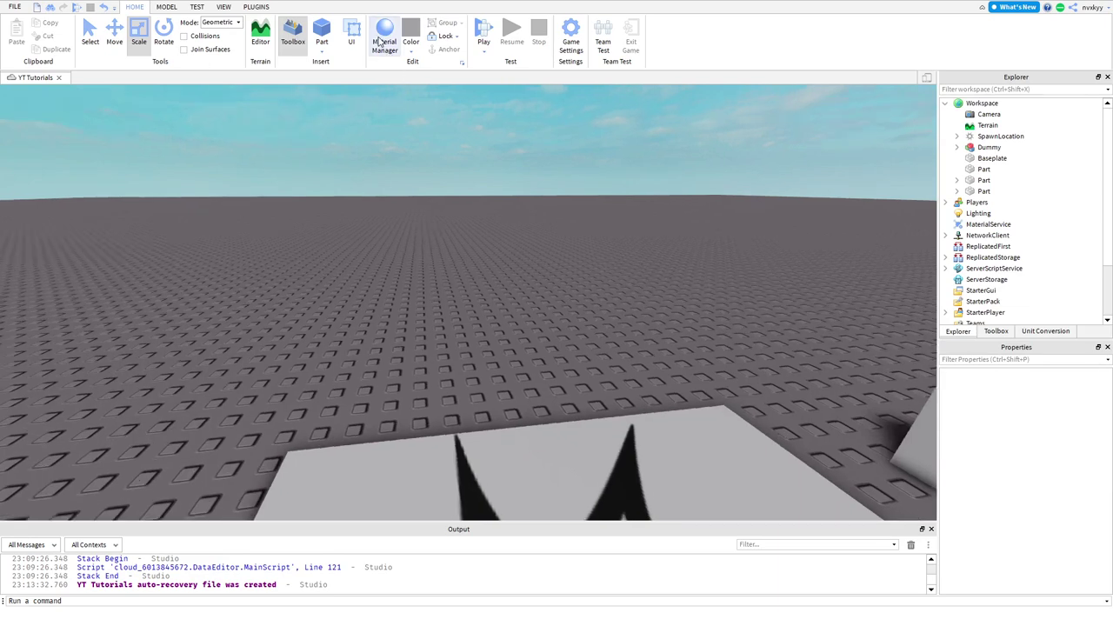
right_click_drag(385, 210, 381, 199)
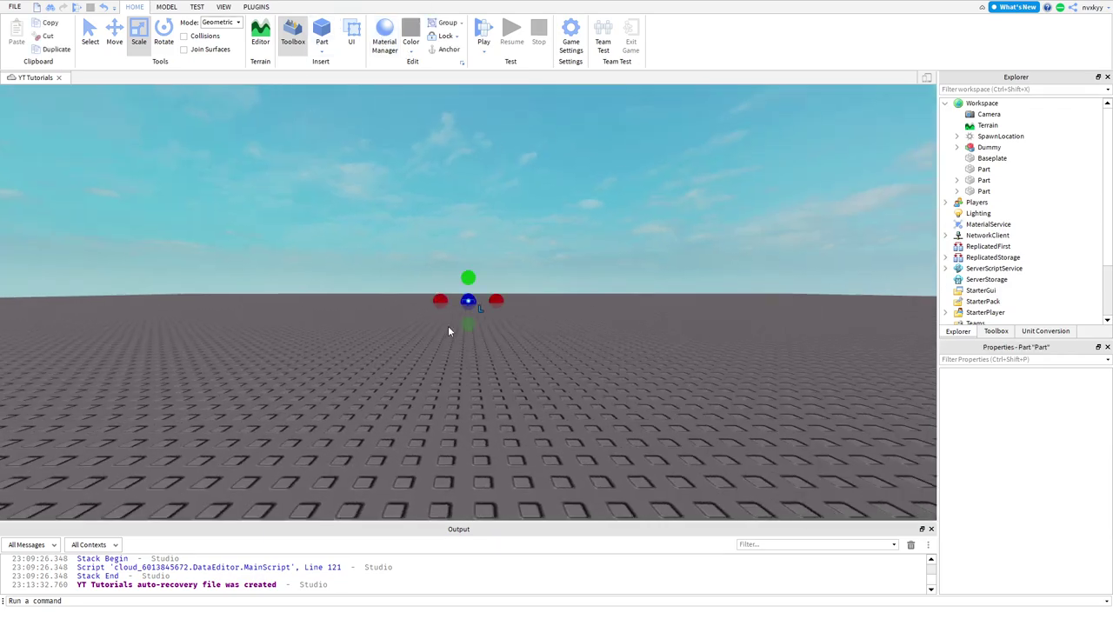
Step: Scale the new part up into a tall pillar and place the Dummy beside it for scale
right_click_drag(449, 331, 279, 250)
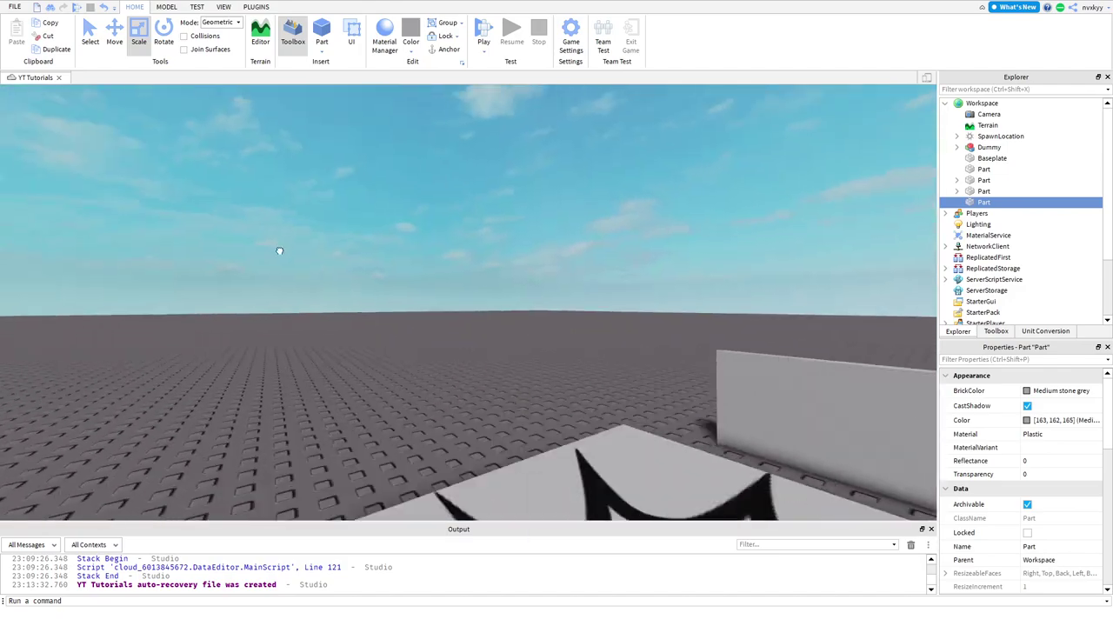
key("f")
left_click_drag(355, 287, 351, 174)
right_click_drag(351, 174, 346, 269)
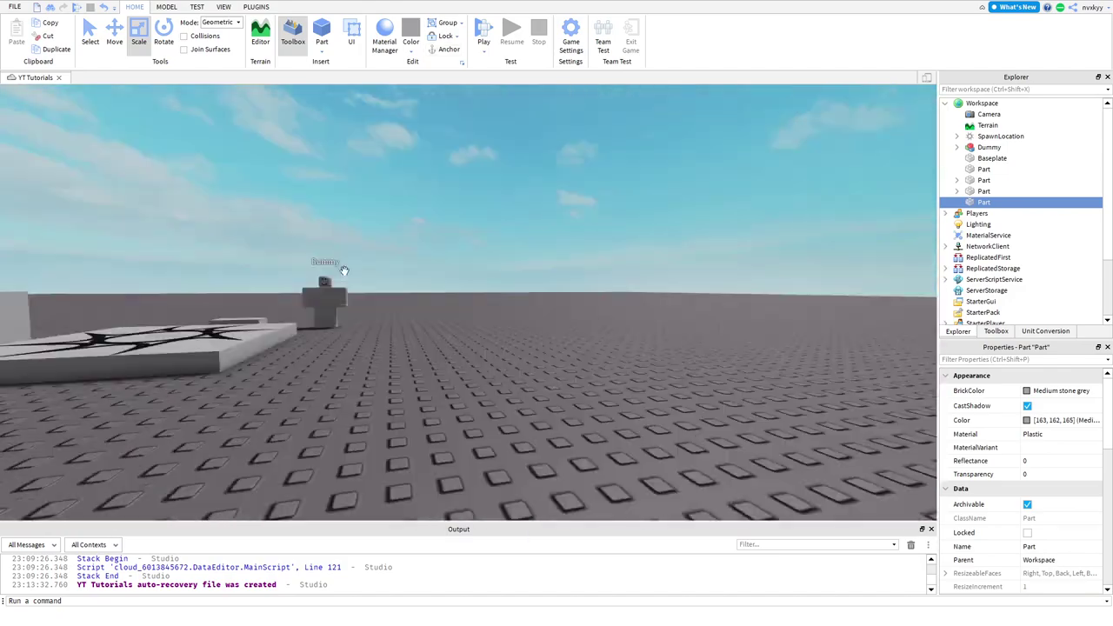
left_click_drag(325, 295, 484, 298)
right_click_drag(484, 297, 470, 292)
left_click(456, 305)
left_click_drag(453, 240, 452, 212)
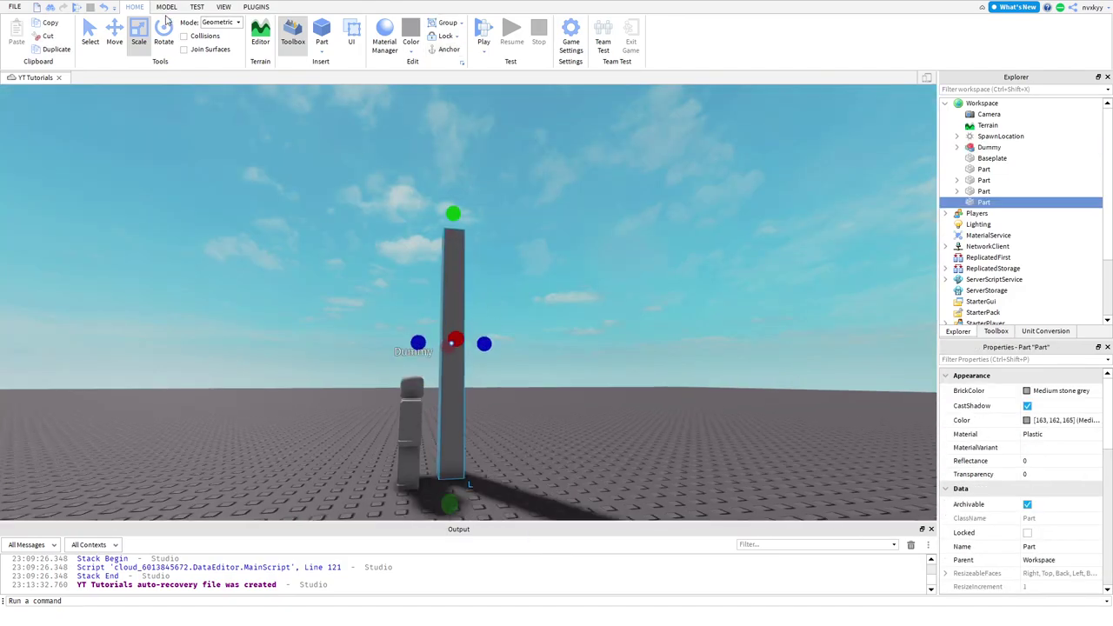
Step: Thicken the pillar, then duplicate it and move the copy sideways as a second pillar
left_click(166, 6)
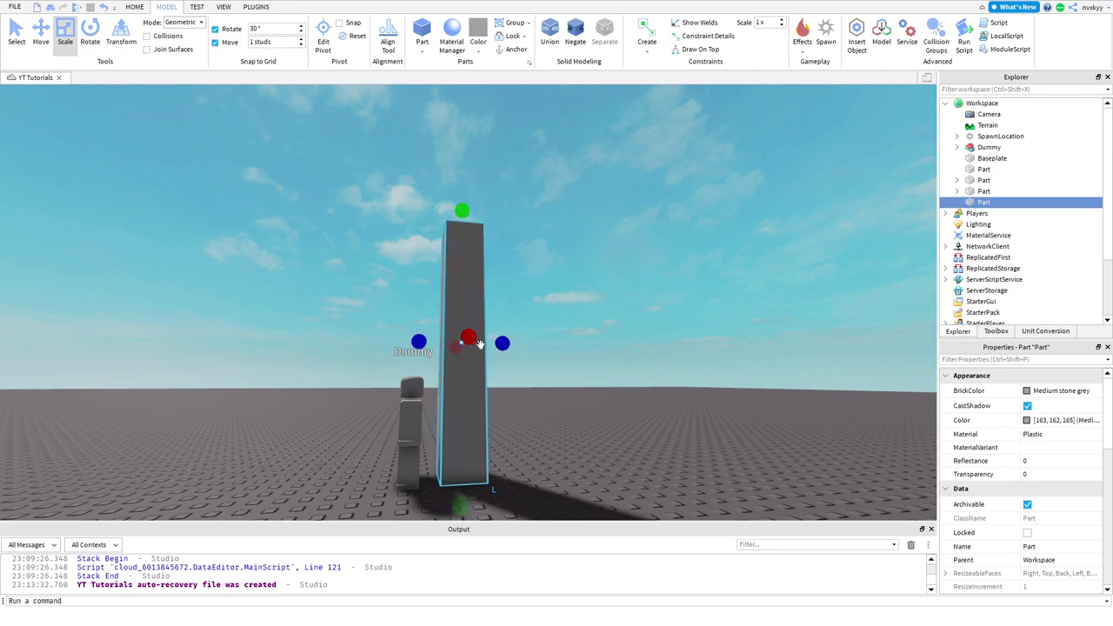
right_click_drag(480, 344, 557, 366)
left_click_drag(442, 146, 446, 136)
right_click_drag(442, 145, 445, 135)
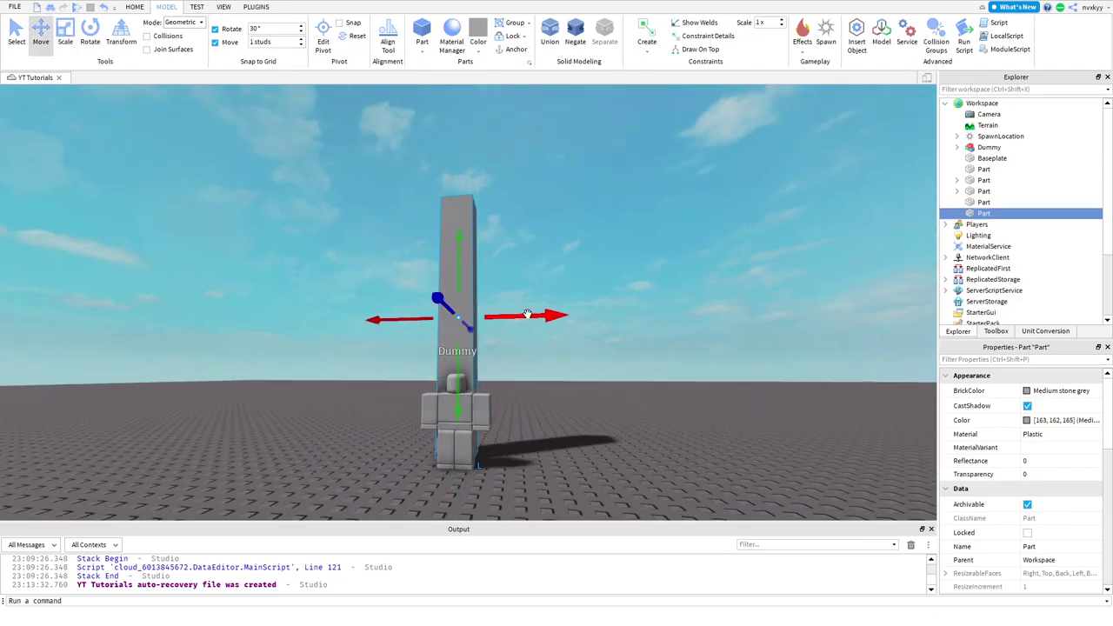
left_click_drag(527, 314, 564, 313)
right_click_drag(564, 313, 539, 300)
Step: Enable Collisions, duplicate a pillar and reshape the copy into a beam resting across both pillars
left_click(66, 34)
left_click(147, 37)
key("ctrl+d")
right_click_drag(374, 200, 404, 165)
left_click_drag(412, 166, 299, 266)
mouse_move(299, 266)
right_mouse_down()
mouse_move(400, 271)
mouse_move(368, 249)
mouse_move(303, 257)
right_mouse_up()
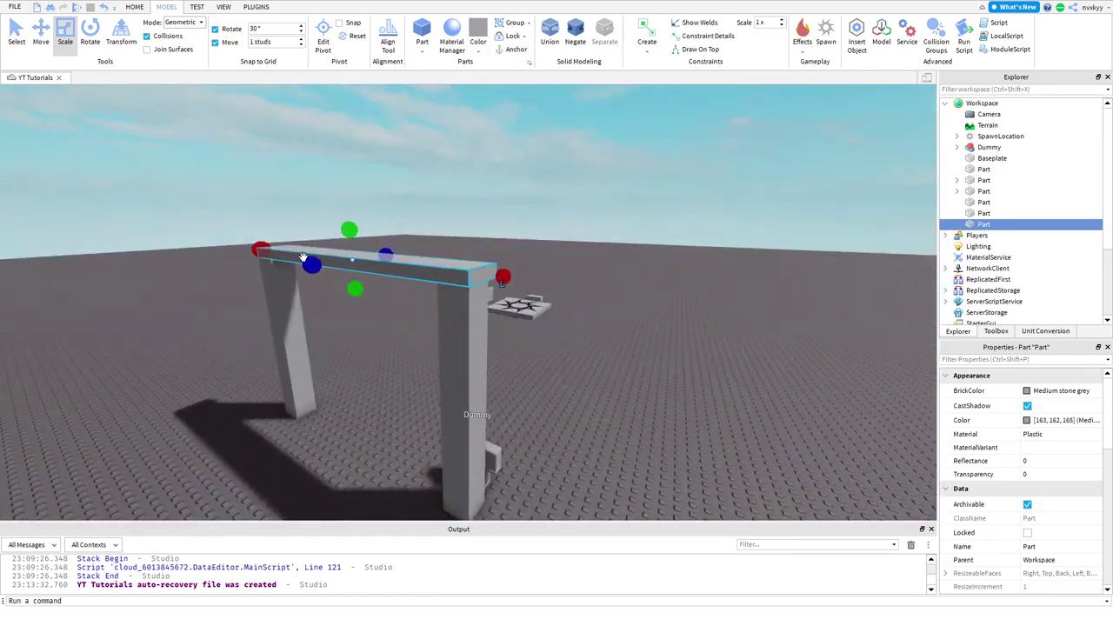
left_click_drag(307, 261, 304, 261)
left_click(293, 325)
right_click_drag(303, 261, 351, 106)
left_click(506, 312)
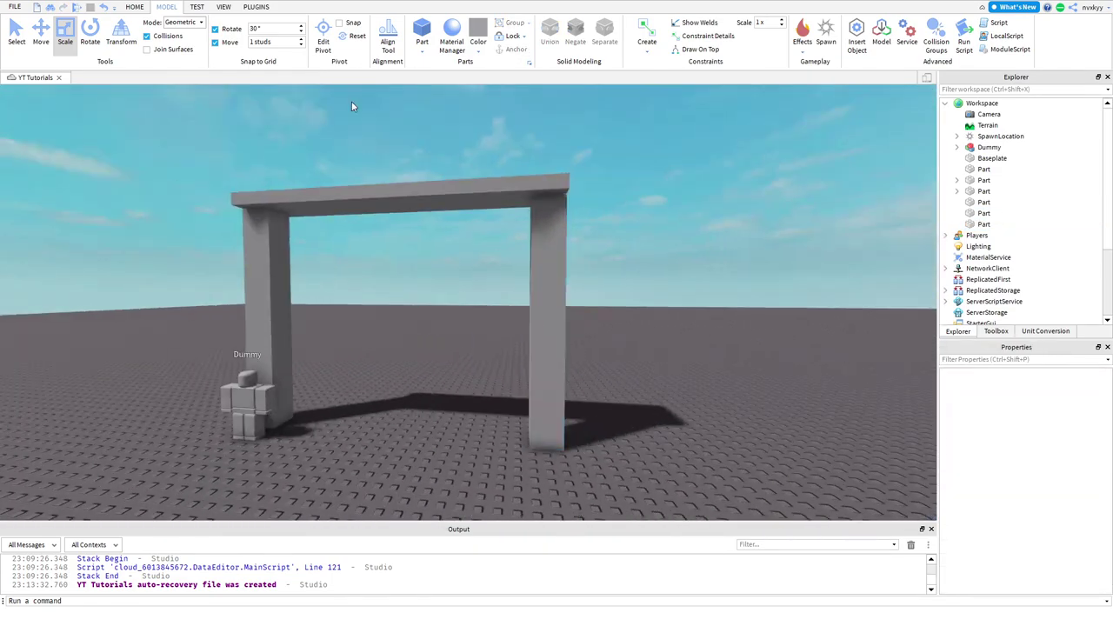
Step: Turn off Collisions and Move snapping, then turn a duplicated pillar into a wide wall panel behind the frame
left_click(147, 37)
left_click(215, 42)
right_click_drag(397, 211, 404, 294)
left_click(404, 294)
key("ctrl+d")
left_click(40, 35)
right_click_drag(339, 244, 355, 258)
left_click_drag(355, 258, 270, 266)
scroll(290, 227, "down", 4)
key("ctrl+3")
left_click_drag(320, 311, 337, 304)
left_click_drag(390, 308, 436, 320)
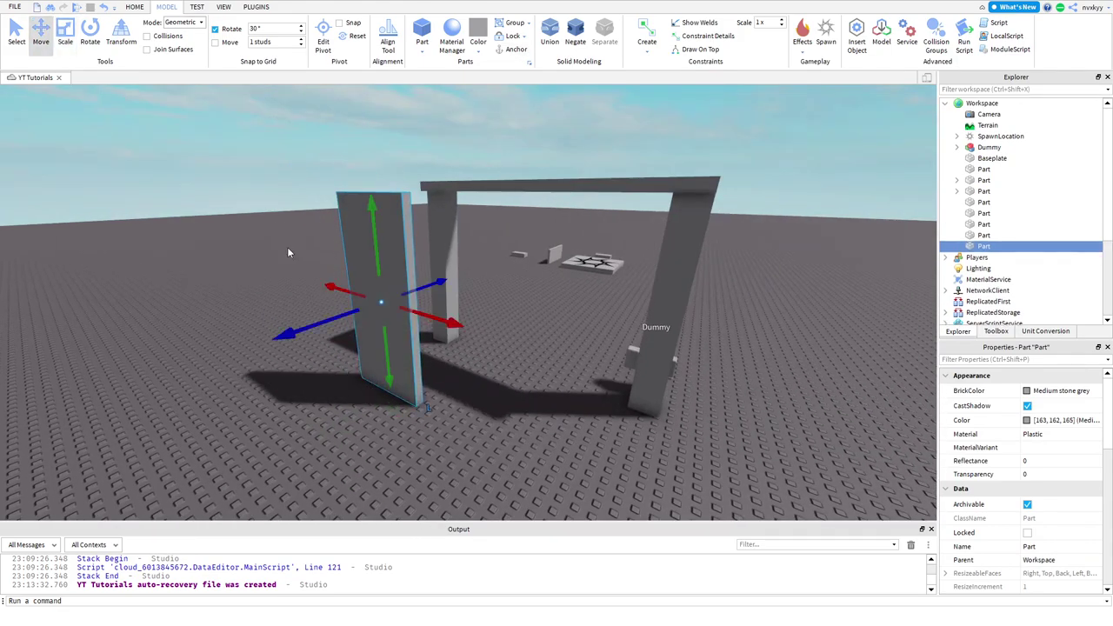
Step: Complete a doorway with a second panel and a lintel made from duplicates, and place the Dummy in front of it
right_click_drag(289, 252, 288, 252)
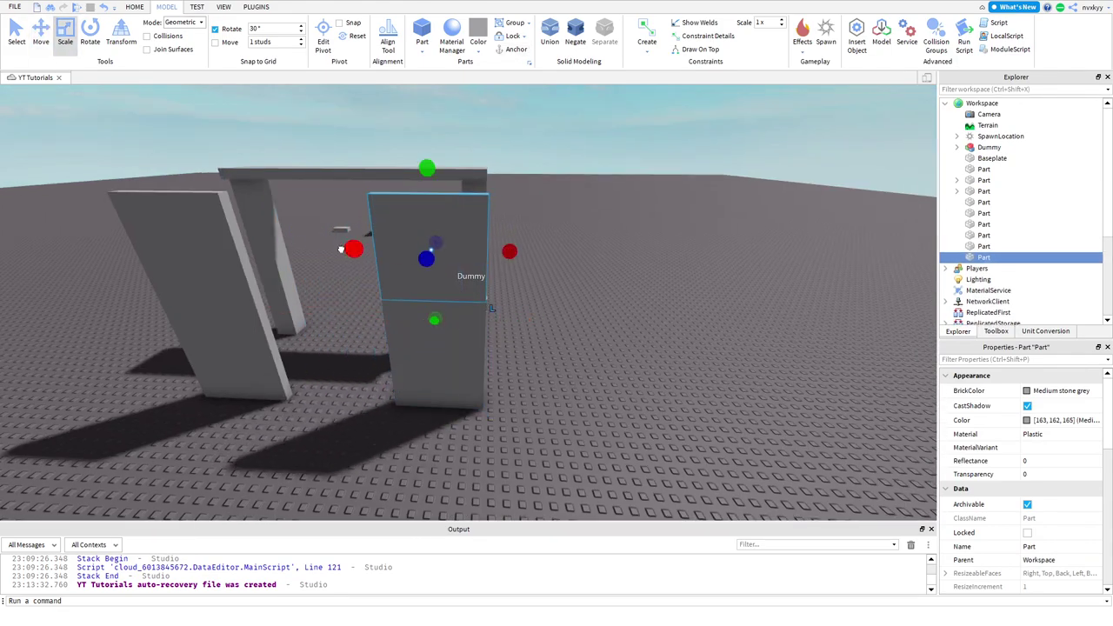
left_click_drag(341, 250, 190, 246)
left_click(165, 236)
key("w")
right_click_drag(166, 236, 165, 236)
left_click_drag(305, 426, 467, 382)
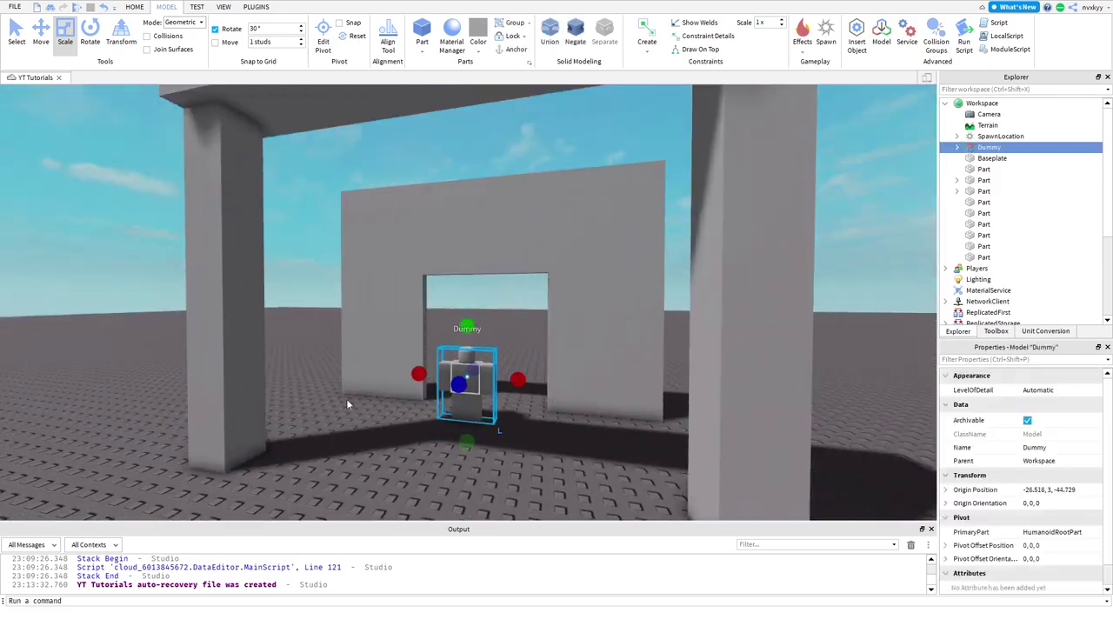
Step: Duplicate a doorway panel, turn the copy perpendicular to the wall and fit it at the wall's outer edge
left_click(371, 346)
key("ctrl+d")
key("ctrl+r")
left_click_drag(462, 293, 427, 293)
left_click_drag(283, 293, 251, 296)
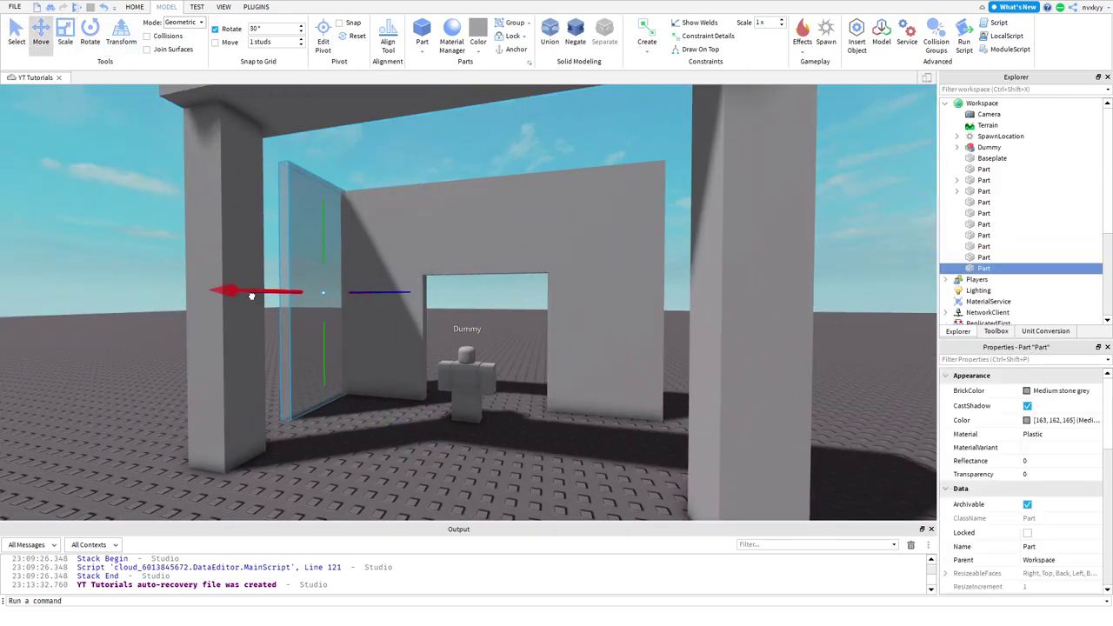
right_click_drag(251, 296, 251, 296)
key("a")
key("ctrl+3")
left_click_drag(407, 289, 416, 289)
right_click_drag(403, 290, 415, 239)
Step: Duplicate a wall panel and place the copy outward from the perpendicular panel to extend the front
key("ctrl+d")
key("ctrl+2")
mouse_move(505, 268)
left_mouse_down()
mouse_move(558, 277)
mouse_move(522, 271)
left_mouse_up()
right_click_drag(484, 276, 485, 275)
left_click(404, 256)
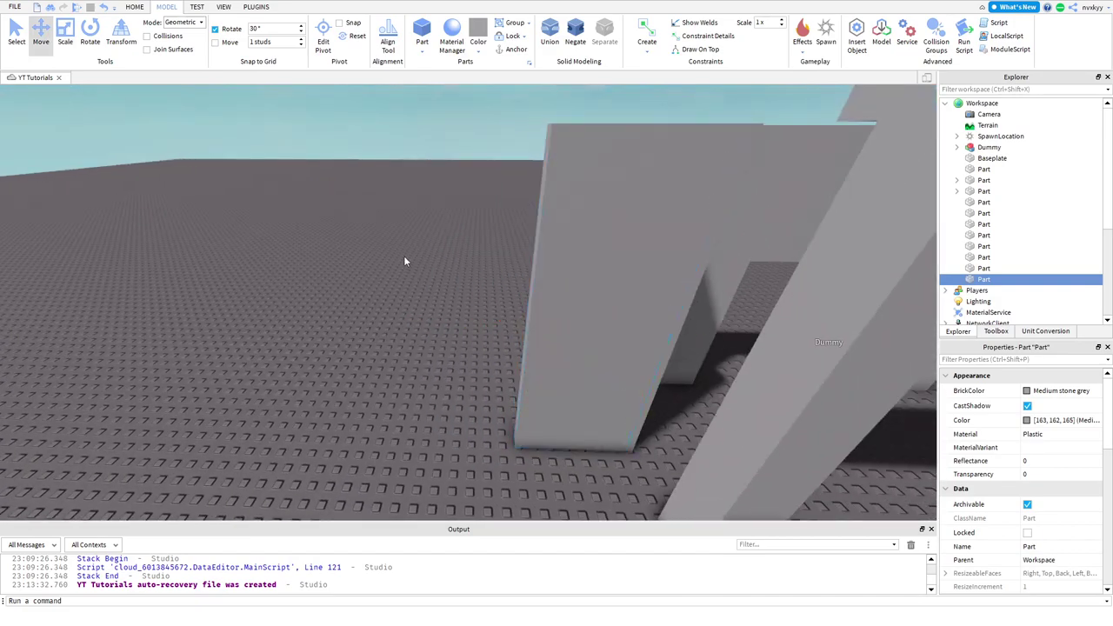
Step: Duplicate the extending panel and reshape the copy into a long, low wall beneath a window opening
right_click_drag(405, 257, 404, 257)
left_click(480, 260)
key("ctrl+d")
left_click(66, 43)
left_click_drag(482, 166, 493, 315)
right_click_drag(492, 316, 357, 251)
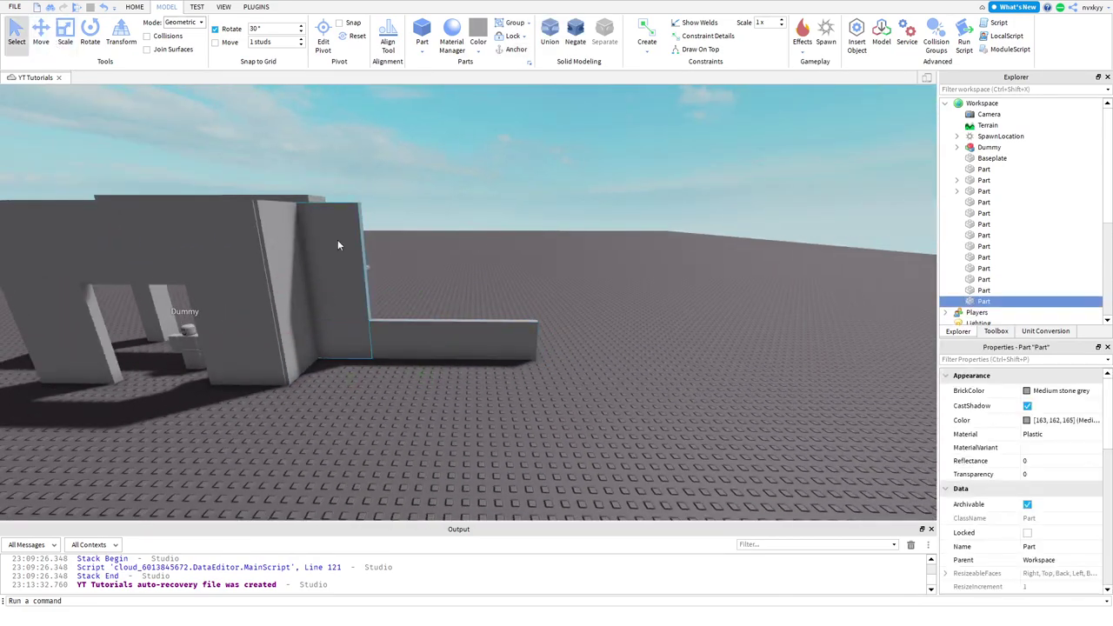
Step: Frame the window opening with duplicates: an end panel on its far side and a header above it
left_click_drag(444, 289, 613, 293)
left_click(393, 334)
key("ctrl+d")
left_click_drag(374, 245, 423, 170)
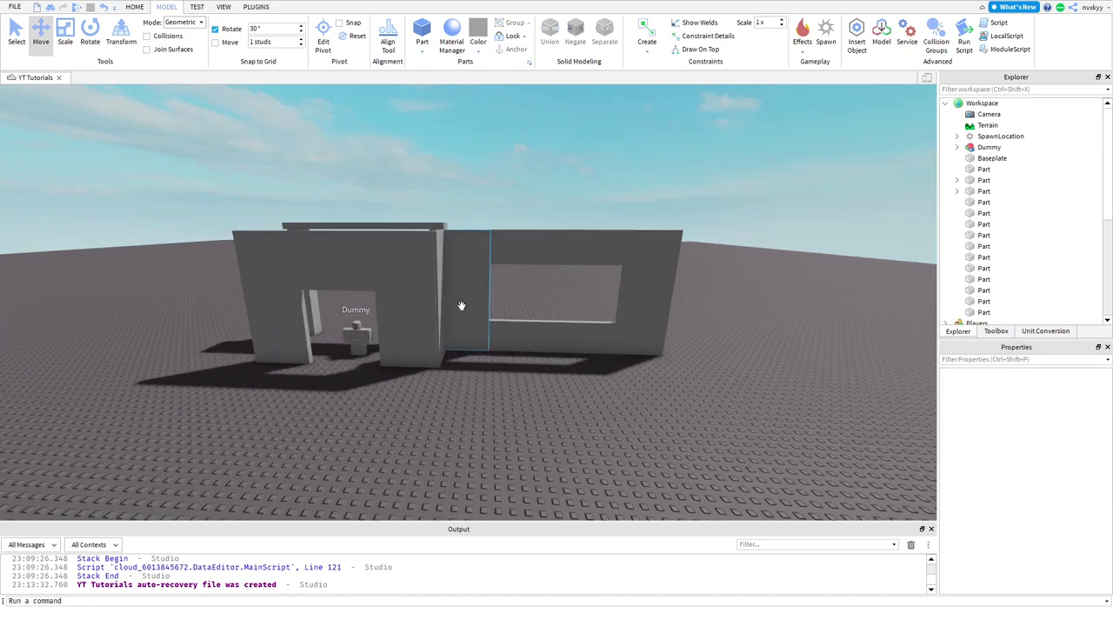
Step: Select all pieces of the window wall, duplicate them and move the copies to the doorway's opposite side
left_click(462, 305)
left_click(556, 249, "shift")
left_click(574, 337, "shift")
left_click(638, 338, "shift")
key("ctrl+d")
key("a")
left_click_drag(639, 296, 318, 280)
Step: Duplicate the perpendicular panel for the doorway's other side and join the second window wall to it
right_click_drag(487, 270, 403, 259)
left_click(787, 261)
key("ctrl+d")
left_click_drag(870, 343, 683, 326)
left_click(487, 148)
left_click(291, 218, "shift")
left_click(435, 305, "shift")
left_click(570, 279, "shift")
left_click(182, 387)
key("s")
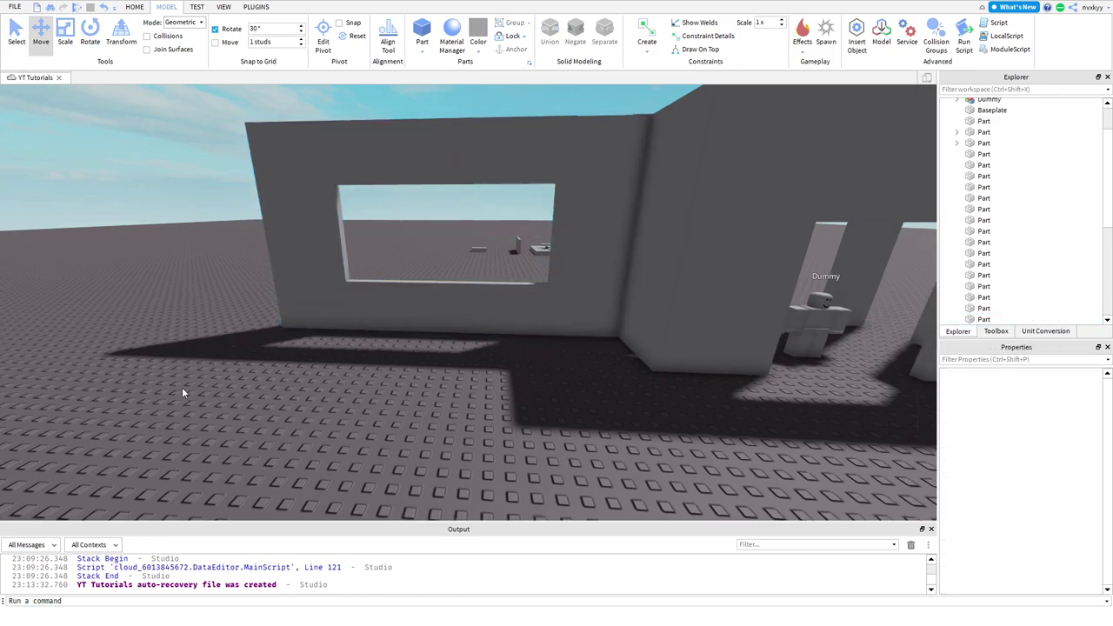
Step: Extend a panel into a long side wall and place a duplicate of it at the building's opposite end
left_click(635, 272)
left_click_drag(595, 270, 445, 286)
right_click_drag(557, 289, 521, 283)
left_click_drag(512, 279, 477, 340)
key("ctrl+d")
key("ctrl+2")
left_click_drag(380, 174, 437, 137)
Step: Duplicate a doorway panel, move the copy to the rear and scale it into a back wall between the side walls
left_click(196, 223)
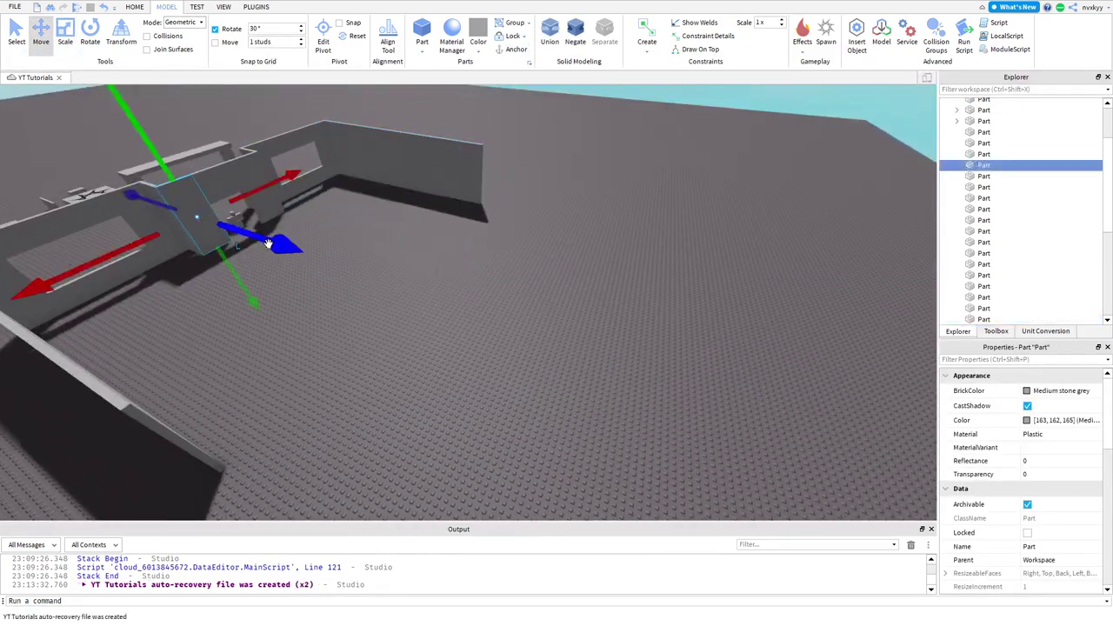
key("ctrl+d")
left_click_drag(268, 242, 457, 302)
key("ctrl+3")
left_click_drag(413, 264, 483, 167)
right_click_drag(484, 208, 453, 252)
left_click_drag(522, 209, 375, 271)
left_click(412, 273)
left_click(360, 269)
Step: Adjust the ends of the back and side walls where they meet at the building's corners
right_click_drag(360, 270, 487, 374)
left_click(485, 382)
left_click_drag(514, 385, 511, 386)
left_click(525, 376)
right_click_drag(524, 376, 525, 372)
left_click(600, 370)
left_click_drag(750, 366, 713, 363)
left_click(769, 327)
left_click(671, 335)
left_click(804, 241)
right_click_drag(803, 241, 802, 242)
Step: Scale the beam above the front pillars into a roof slab covering the whole building
left_click(720, 237)
left_click_drag(716, 258, 735, 257)
right_click_drag(500, 285, 498, 284)
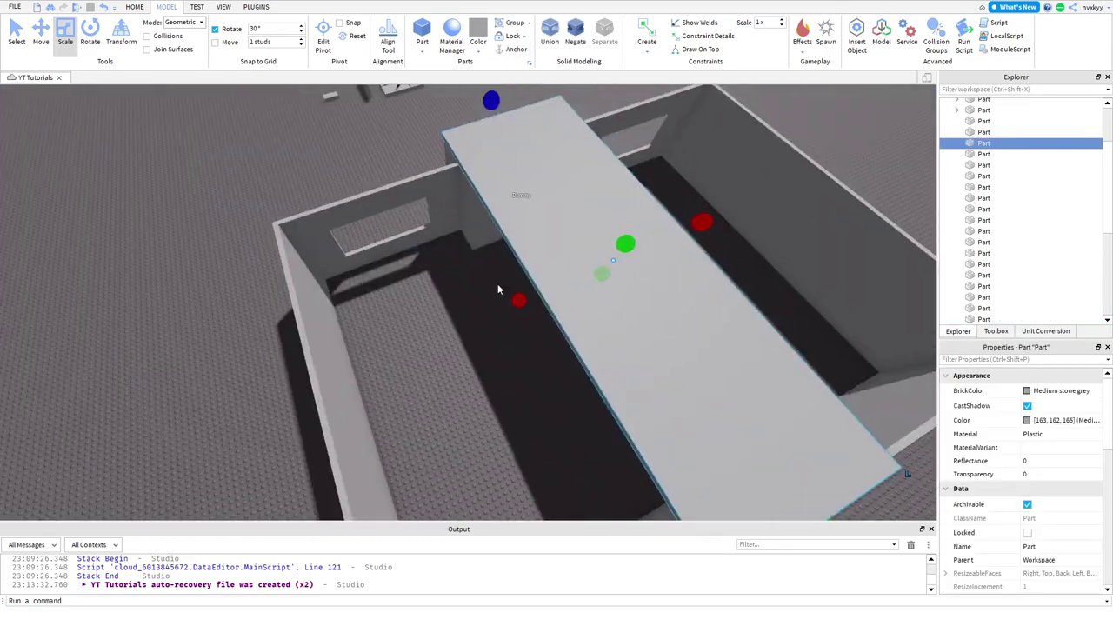
left_click_drag(518, 299, 283, 394)
right_click_drag(300, 400, 303, 402)
left_click_drag(365, 502, 369, 496)
left_click_drag(450, 284, 563, 247)
left_click(647, 232)
right_click_drag(647, 232, 649, 232)
Step: Duplicate the front pillars and move the copies outward beneath the widened roof
left_click(623, 281)
key("ctrl+d")
key("ctrl+2")
key("a")
left_click_drag(541, 299, 902, 317)
key("ctrl+d")
key("d")
left_click(633, 140)
key("w")
right_click_drag(633, 140, 632, 142)
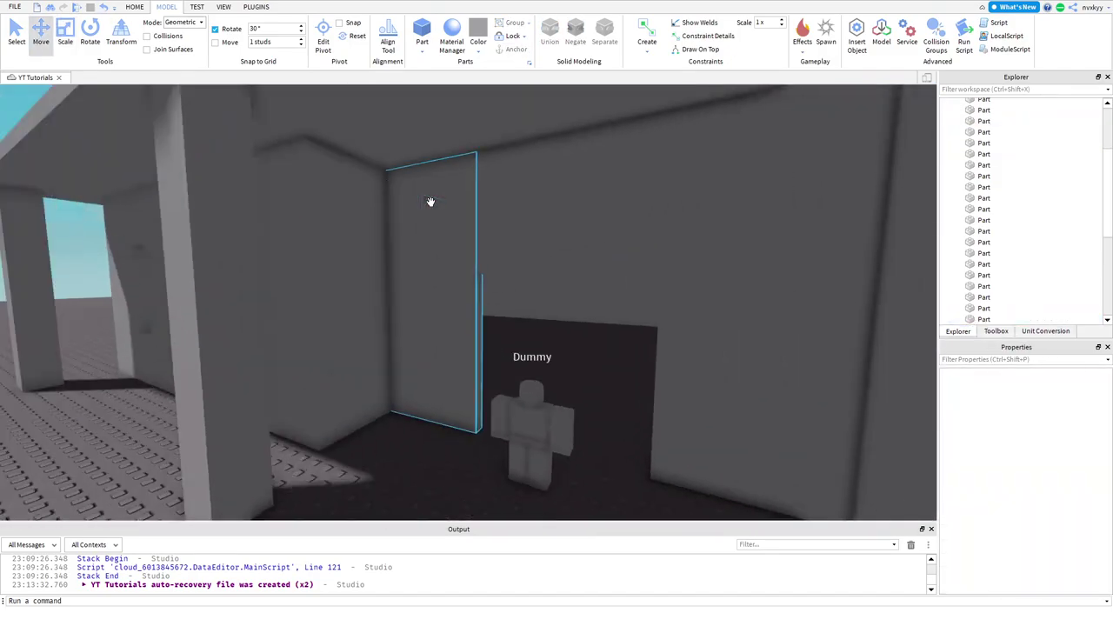
Step: Duplicate the wall panel beside the doorway and position the scaled copy inside the building as one side of a partition
left_click(430, 202)
right_click_drag(430, 202, 428, 200)
key("ctrl+3")
key("ctrl+d")
left_click_drag(260, 209, 357, 214)
key("d")
right_click_drag(382, 207, 383, 209)
left_click_drag(383, 209, 481, 269)
Step: Duplicate the partition pieces for the opposite side and stretch a header just below the ceiling across the opening
key("ctrl+d")
key("ctrl+2")
key("d")
key("a")
key("ctrl+d")
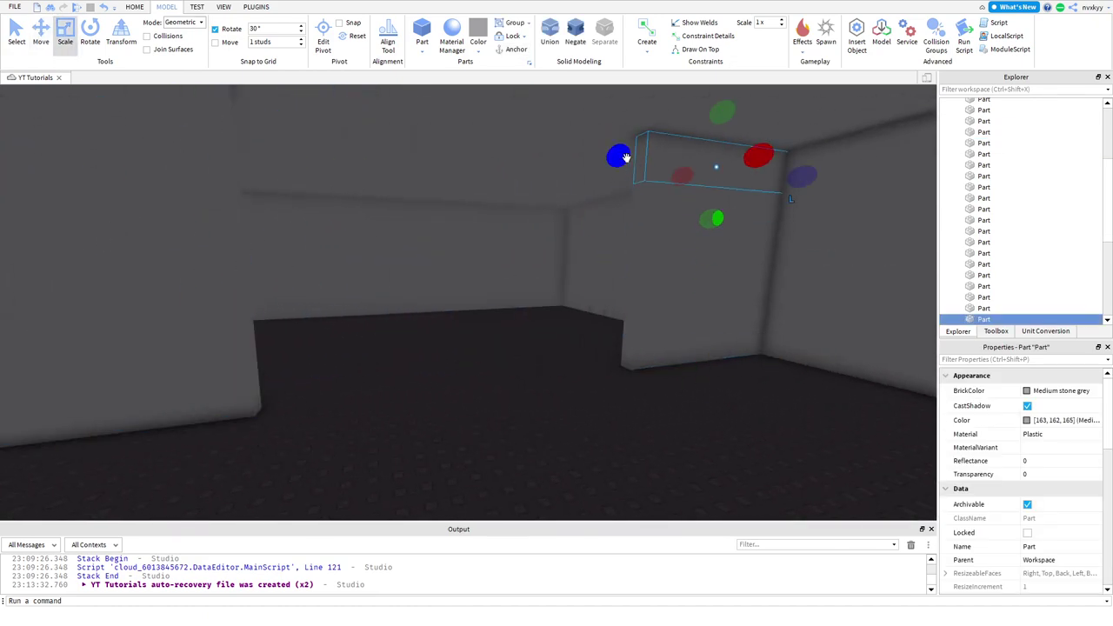
left_click_drag(619, 157, 348, 300)
Step: Duplicate the three-part partition and move the copy toward the opposite side of the building
left_click(42, 31)
key("ctrl+d")
left_click_drag(572, 275, 663, 393)
right_click_drag(577, 275, 664, 392)
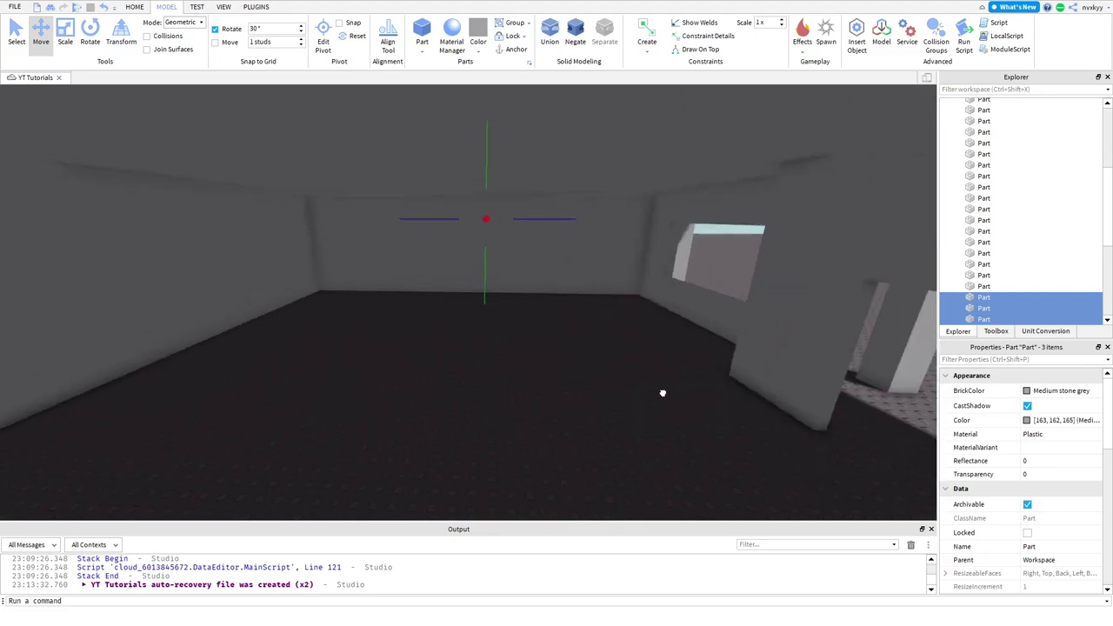
left_click_drag(663, 393, 397, 318)
Step: Examine the front and side of the house from outside to check the overall layout
left_click(678, 395)
key("w")
right_click_drag(678, 395, 521, 376)
left_click_drag(383, 348, 492, 335)
right_click_drag(383, 348, 492, 335)
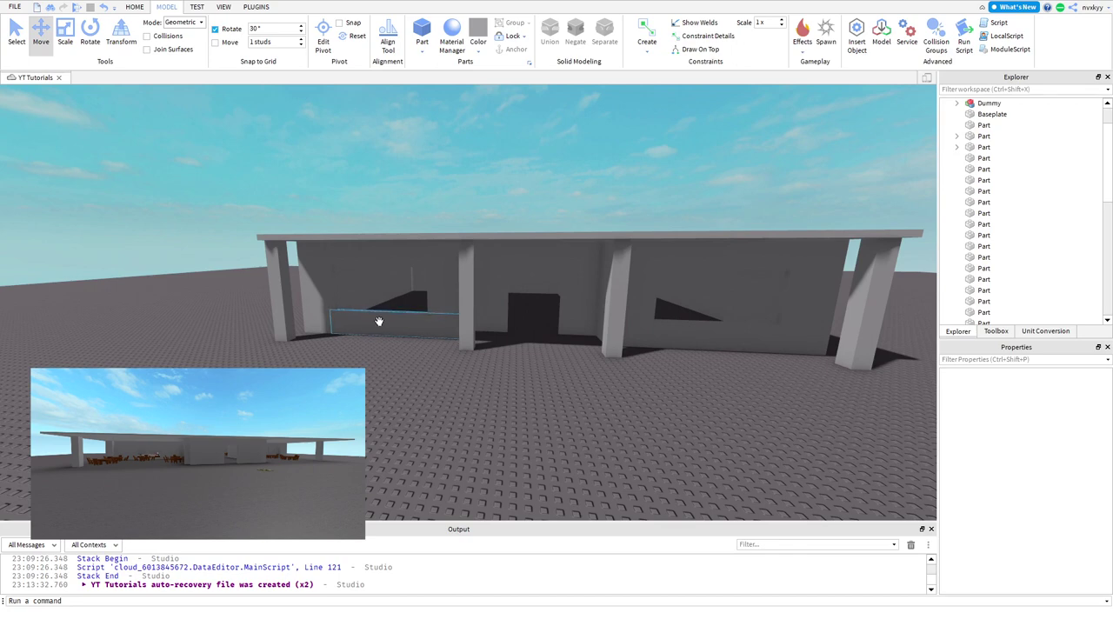
key("w")
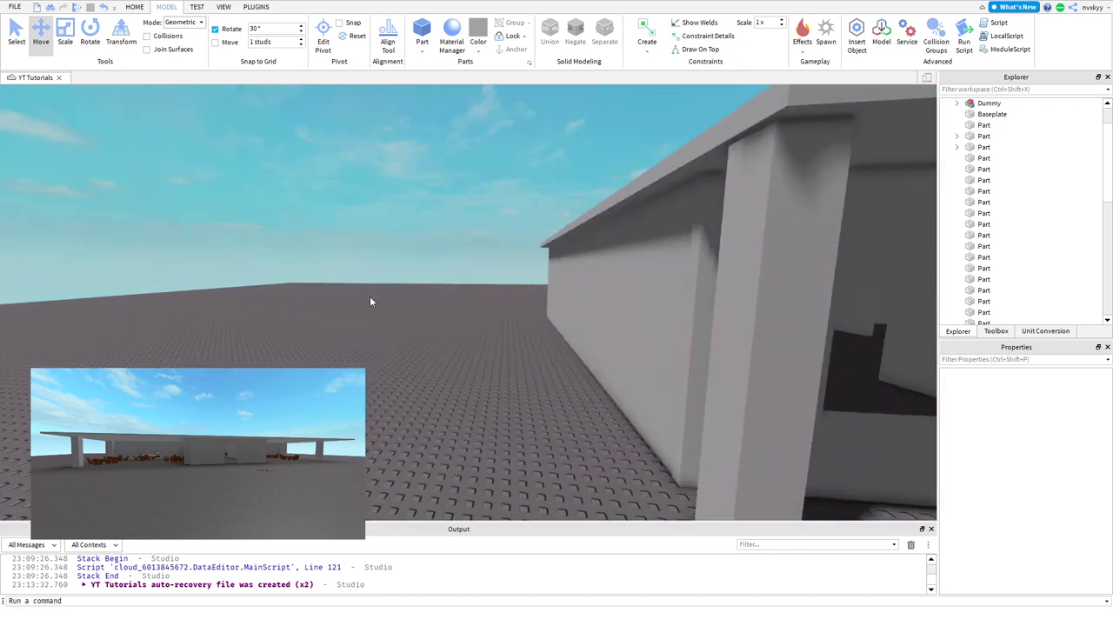
key("s")
key("a")
right_click_drag(371, 297, 370, 296)
key("w")
key("s")
Step: Select the header and both side panels of an interior partition and shift them together along the room
left_click(286, 326)
right_click_drag(284, 325, 284, 325)
left_click(139, 390, "ctrl")
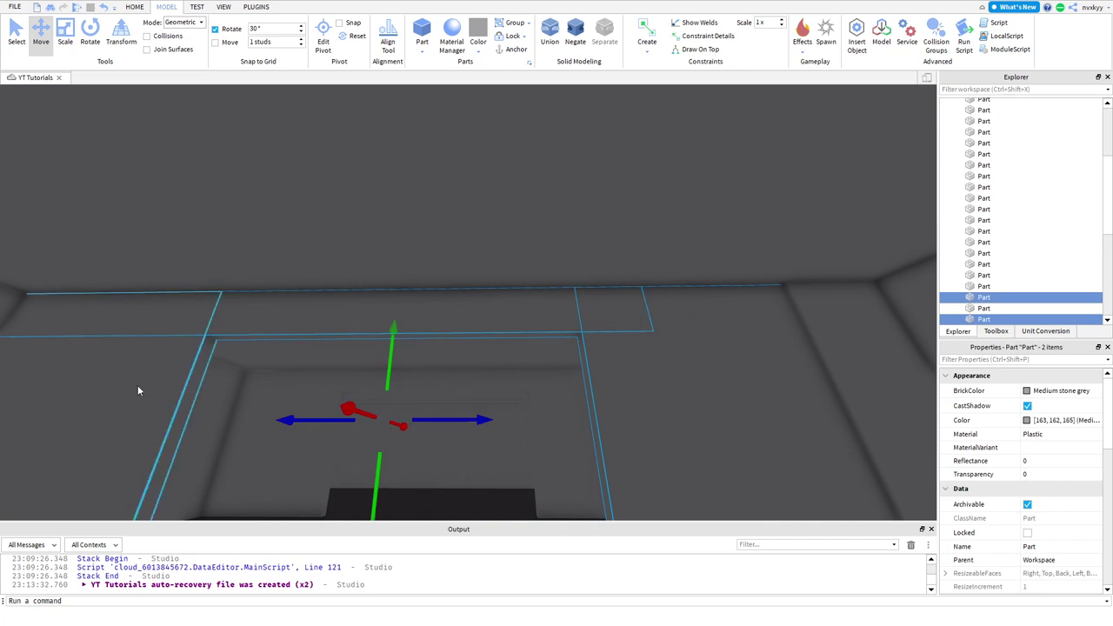
left_click(139, 390, "ctrl")
right_click_drag(208, 417, 213, 418)
key("s")
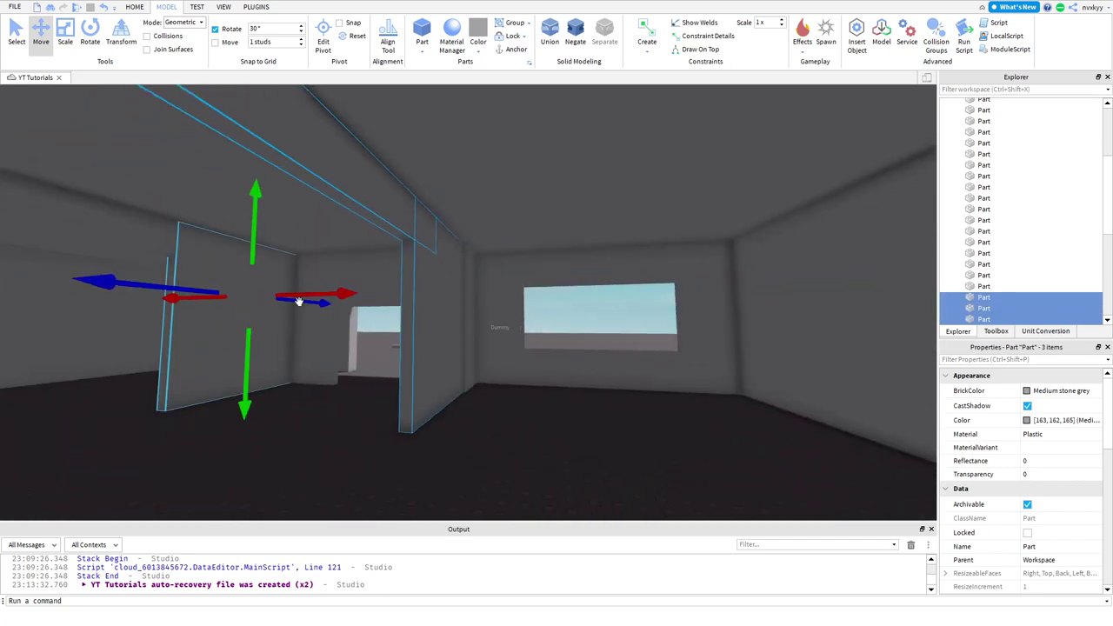
left_click_drag(298, 301, 334, 296)
Step: Nudge the exterior wall slightly to adjust its alignment at the building's corner
left_click(795, 463)
key("d")
key("s")
right_click_drag(488, 396, 488, 396)
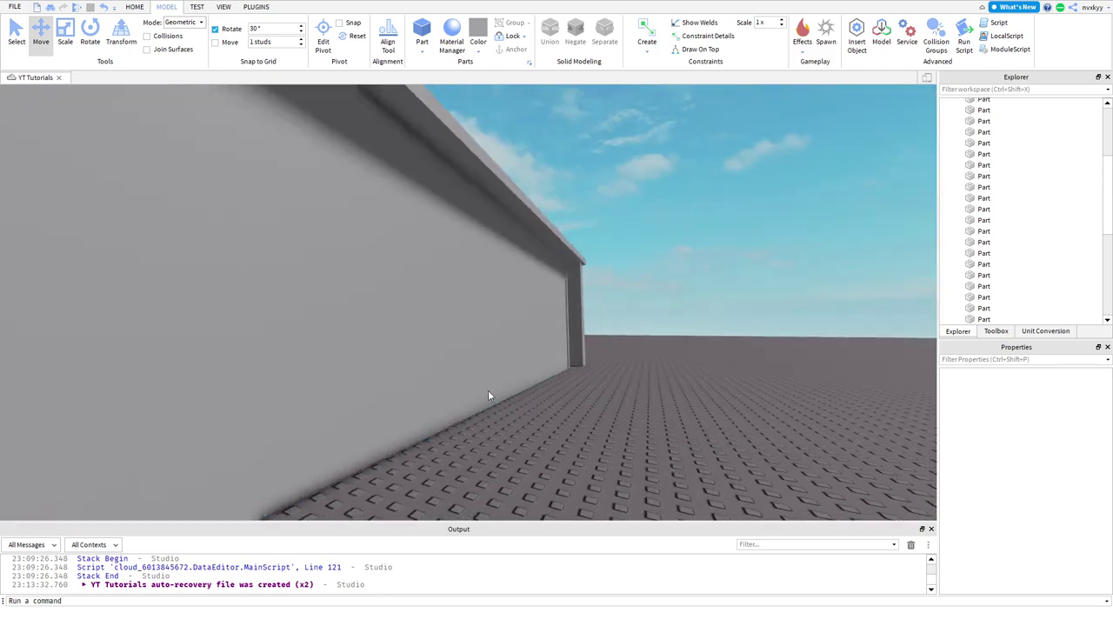
left_click(410, 374)
key("a")
key("d")
left_click_drag(598, 294, 602, 294)
left_click(673, 273)
Step: Examine the house from the rear corner, through the interior rooms and from the front
key("s")
key("a")
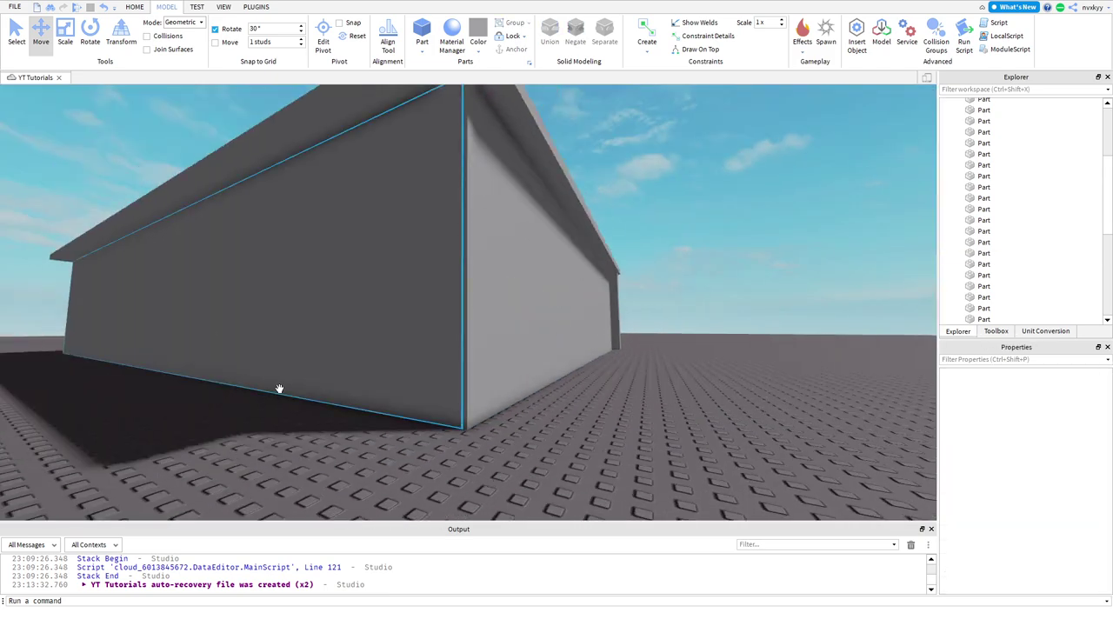
key("a")
key("w")
right_click_drag(251, 434, 250, 434)
key("s")
key("w")
scroll(250, 433, "up", 10)
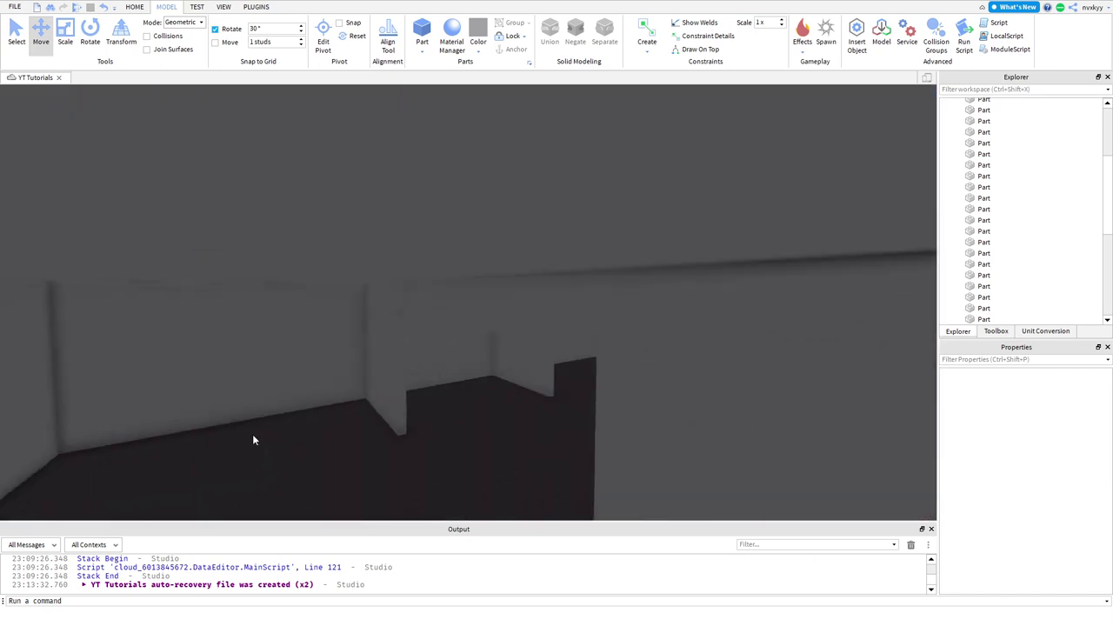
right_click_drag(245, 429, 250, 436)
key("w")
key("s")
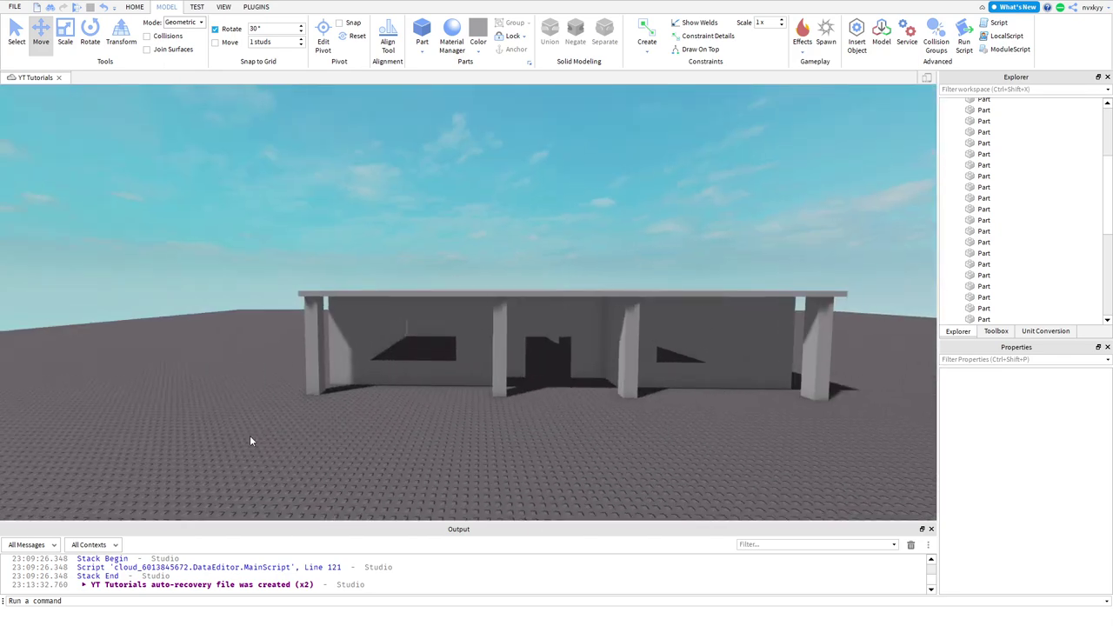
Step: Set the four front pillars' material to Brick and their BrickColor to Smoky grey
left_click(318, 365)
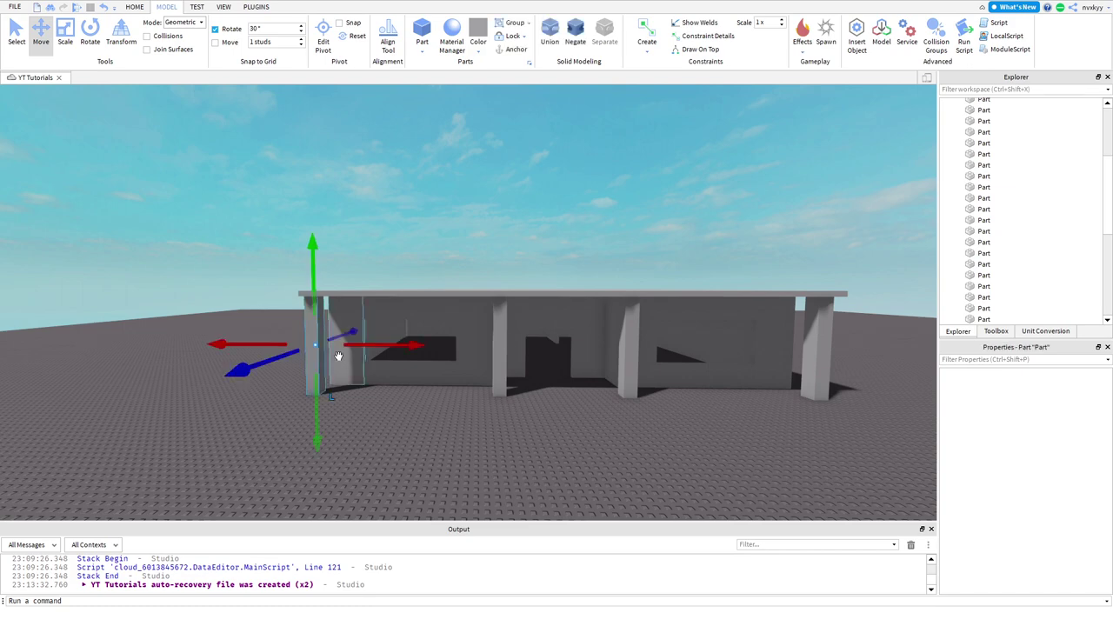
left_click(500, 342, "ctrl")
left_click(616, 336, "ctrl")
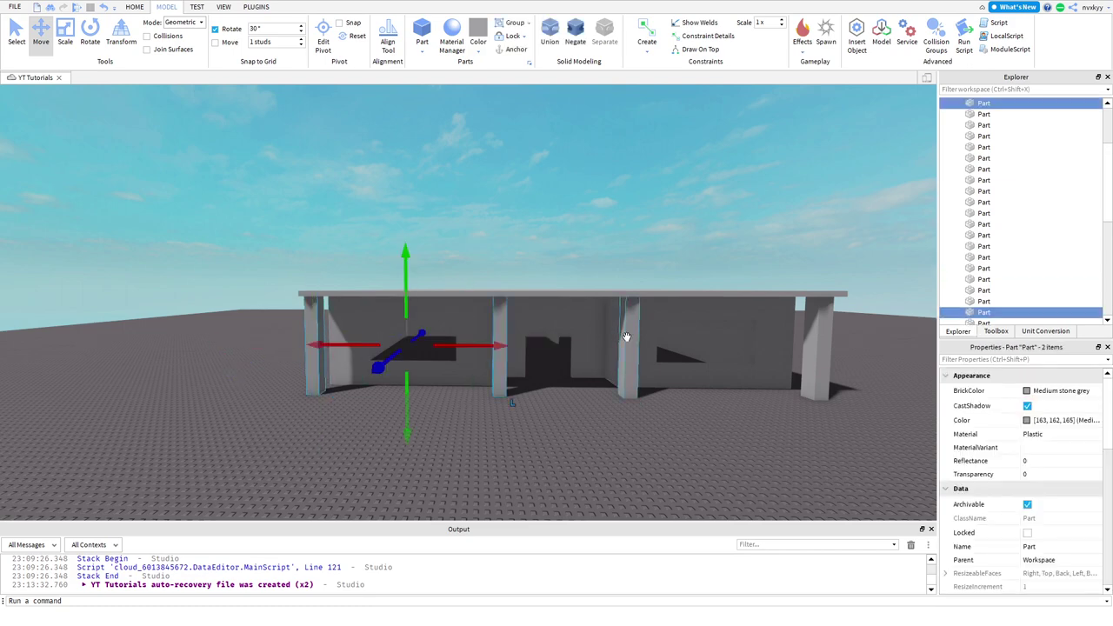
left_click(793, 341, "ctrl")
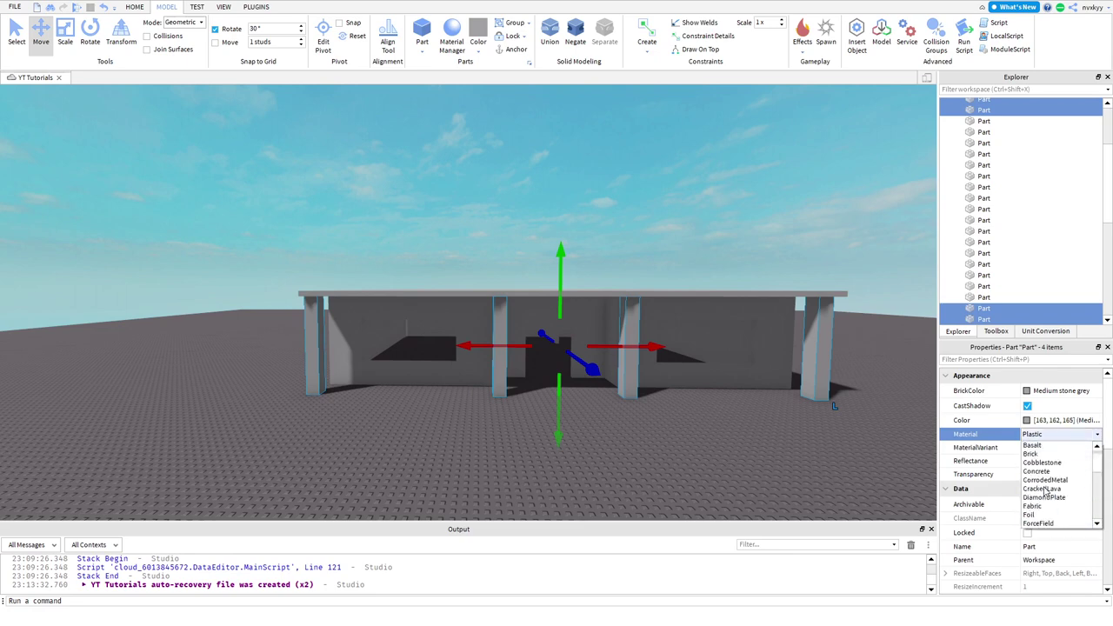
left_click(1031, 462)
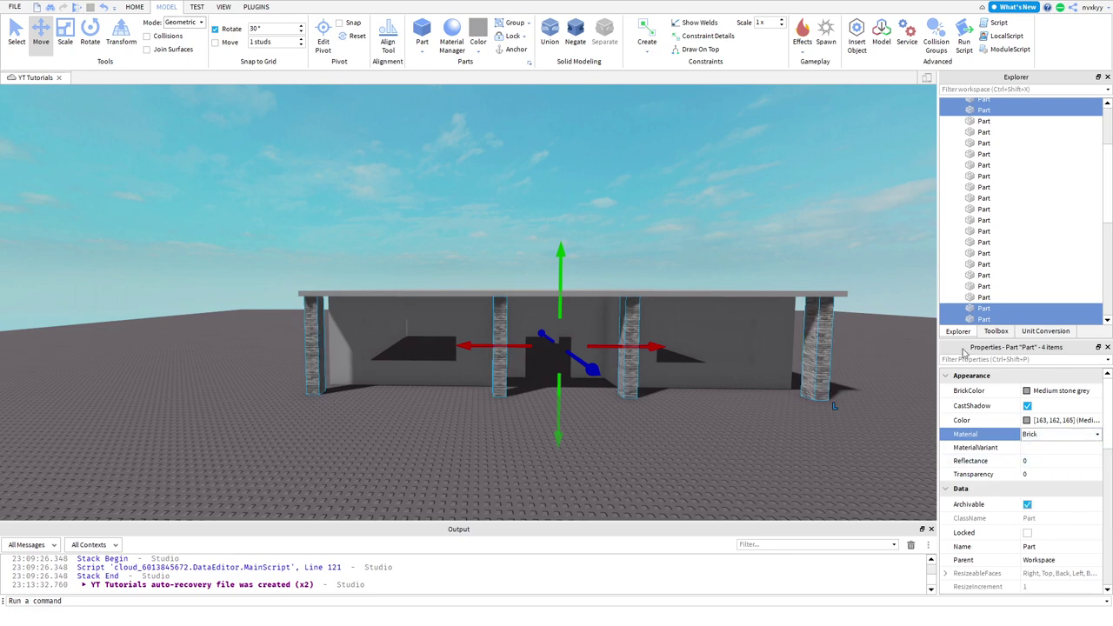
left_click(1052, 391)
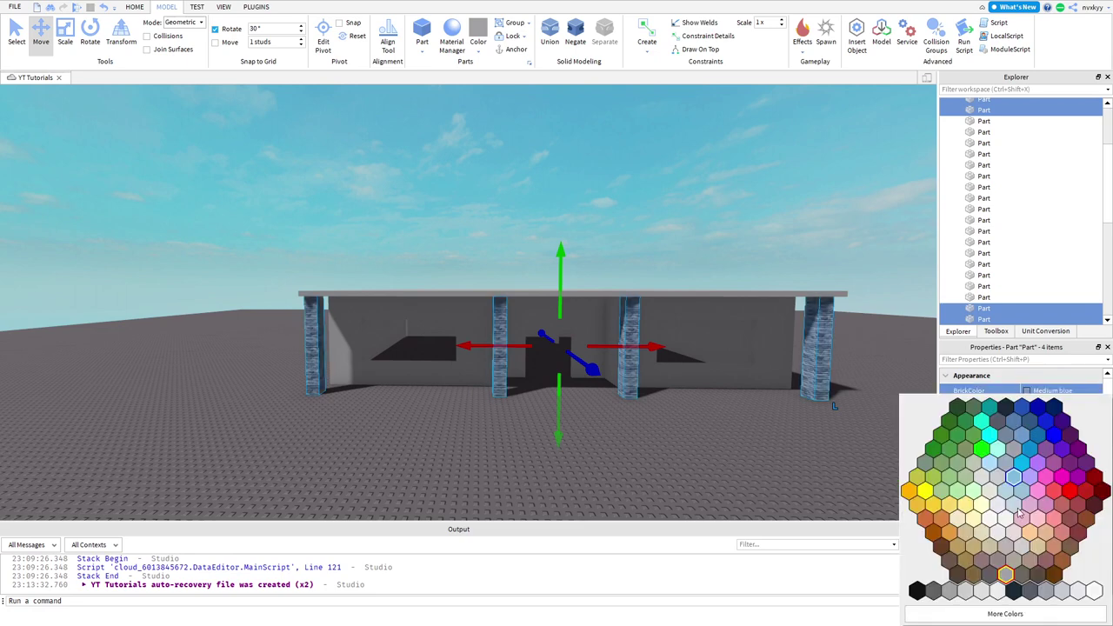
left_click(1032, 592)
Step: Duplicate the outer front pillar and scale the copy down to a short base block at the pillar's foot
left_click(693, 192)
key("w")
right_click_drag(693, 193, 552, 266)
left_click(553, 261)
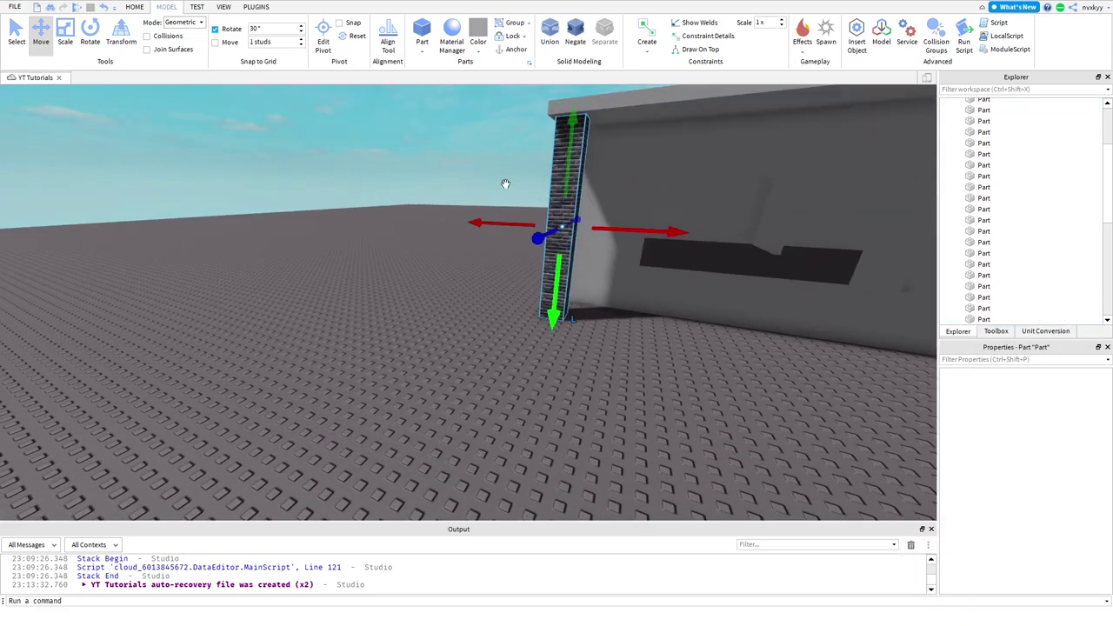
left_click(70, 53)
right_click_drag(442, 285, 442, 281)
key("d")
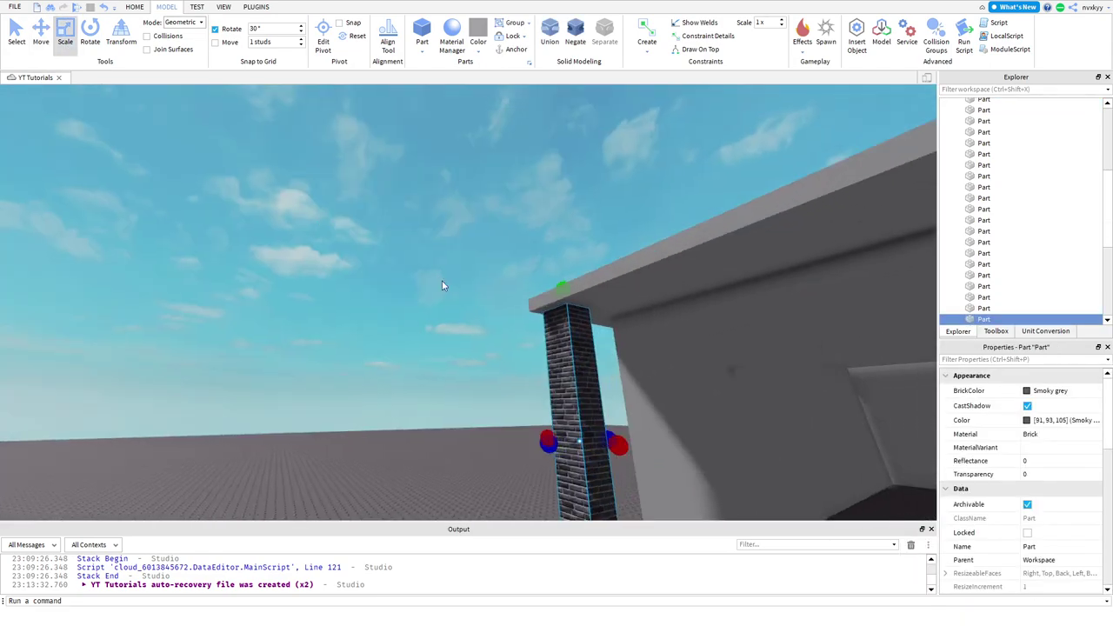
key("ctrl+d")
left_click_drag(524, 290, 519, 298)
right_click_drag(521, 290, 519, 298)
key("w")
left_click_drag(520, 298, 487, 230)
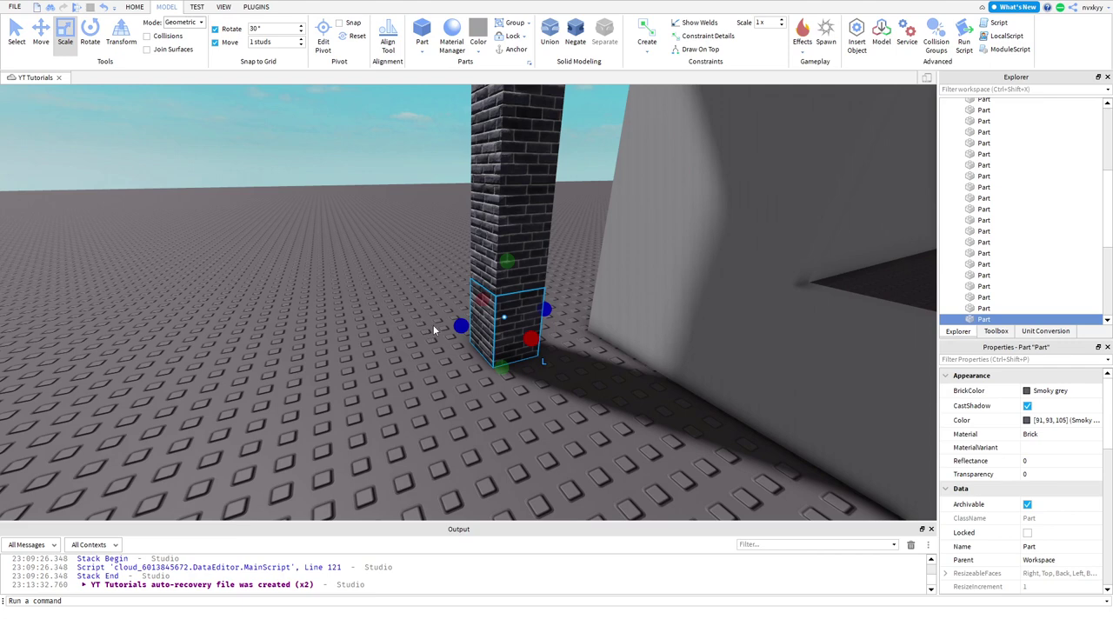
Step: Undo the 1-stud widening of the base block, and widen its sides slightly beyond the pillar using 0.1-stud snapping
left_click_drag(441, 327, 428, 328)
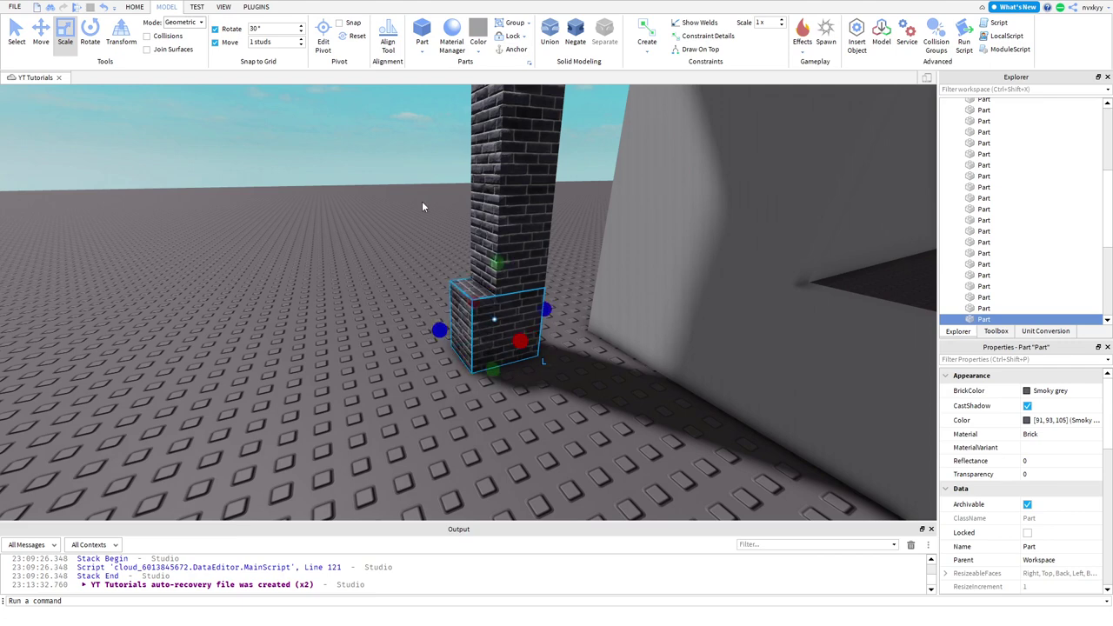
key("ctrl+z")
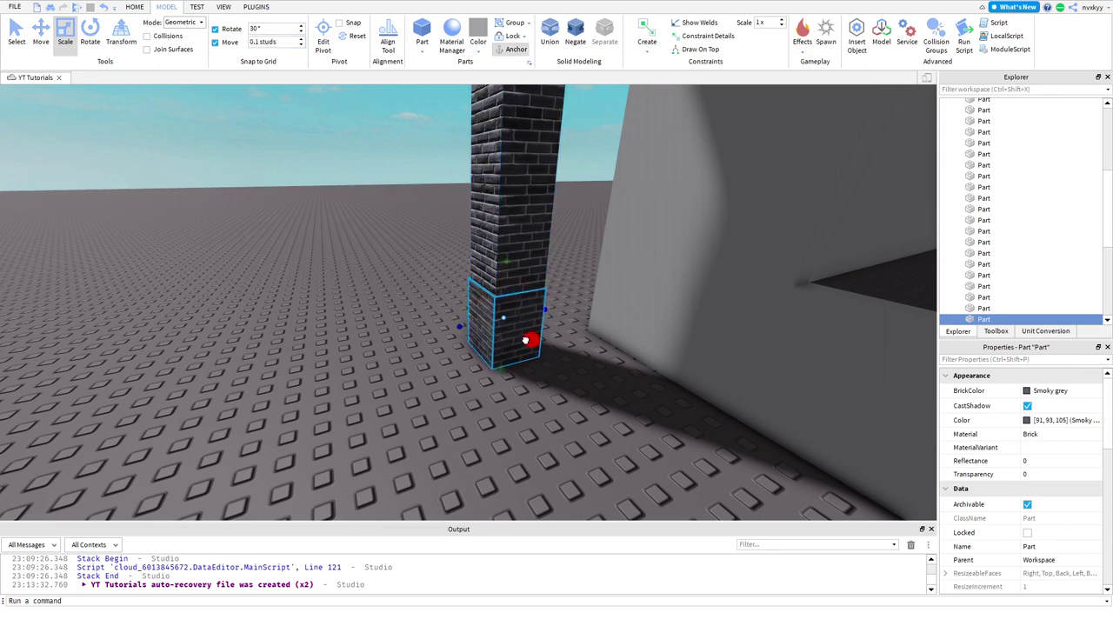
right_click_drag(507, 330, 533, 312)
left_click_drag(504, 347, 499, 346)
right_click_drag(499, 346, 448, 327)
left_click_drag(427, 301, 430, 299)
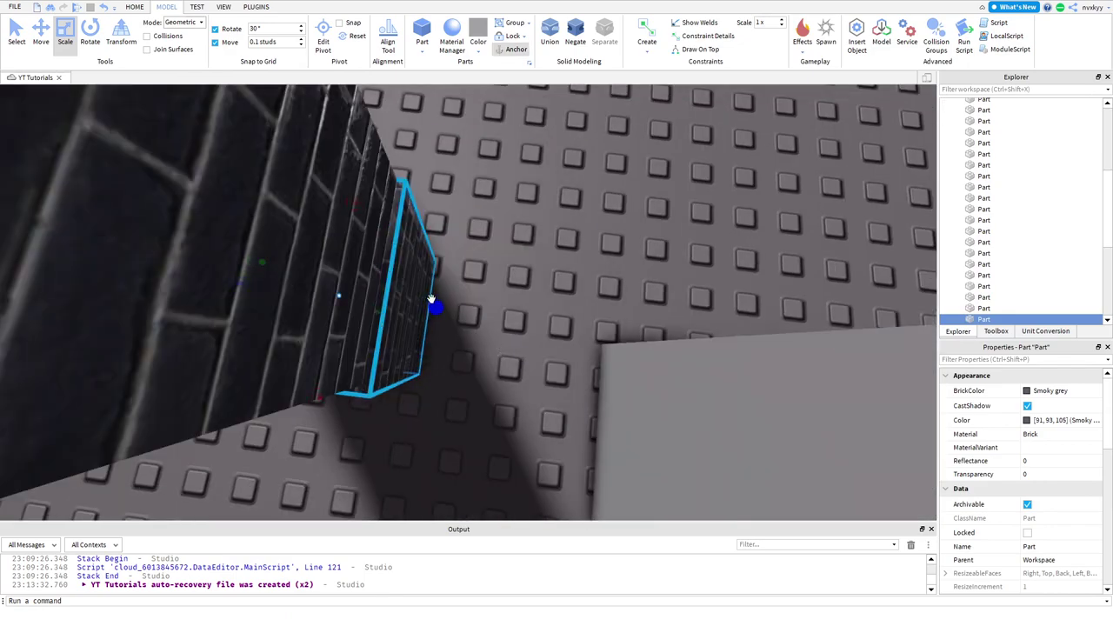
right_click_drag(430, 299, 434, 261)
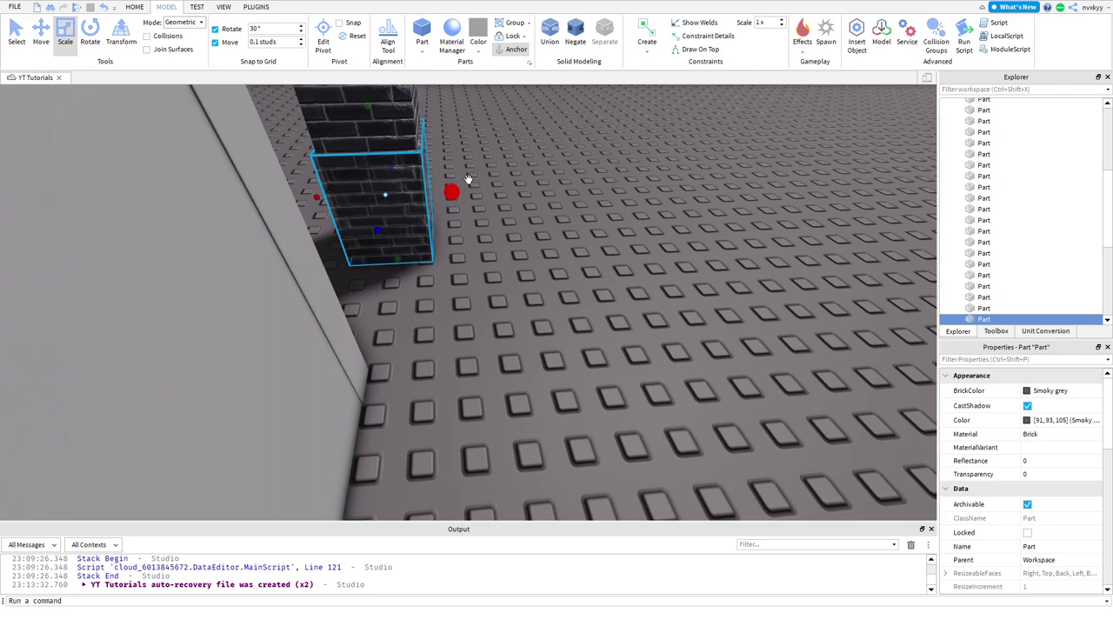
left_click_drag(468, 179, 470, 178)
right_click_drag(513, 169, 520, 175)
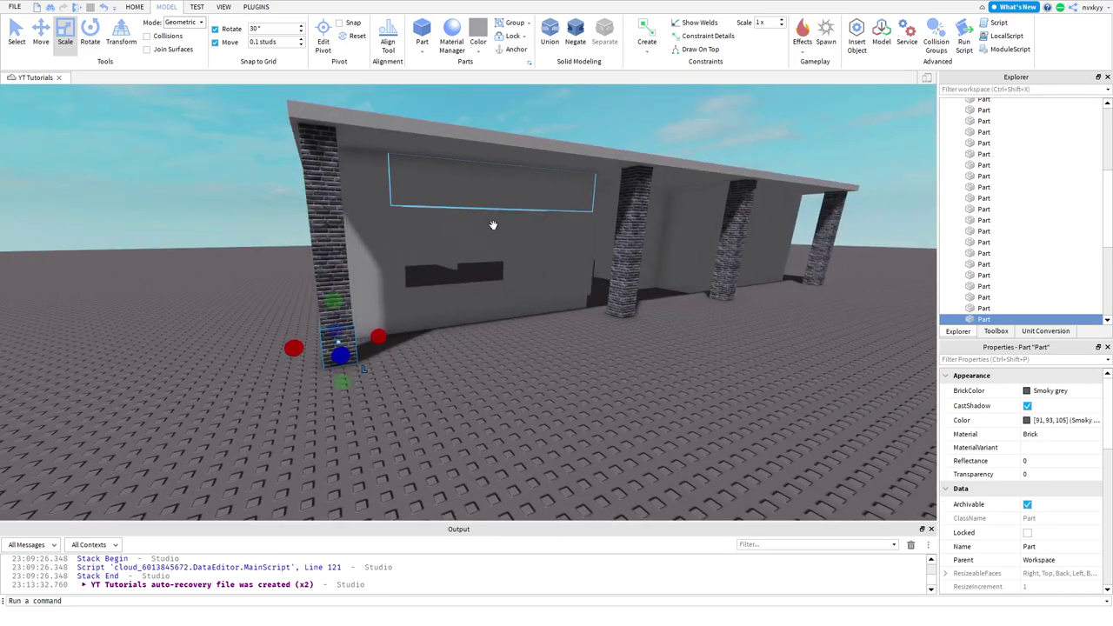
Step: Set the pillar base's BrickColor to Institutional white and its material to Basalt
scroll(493, 225, "up", 6)
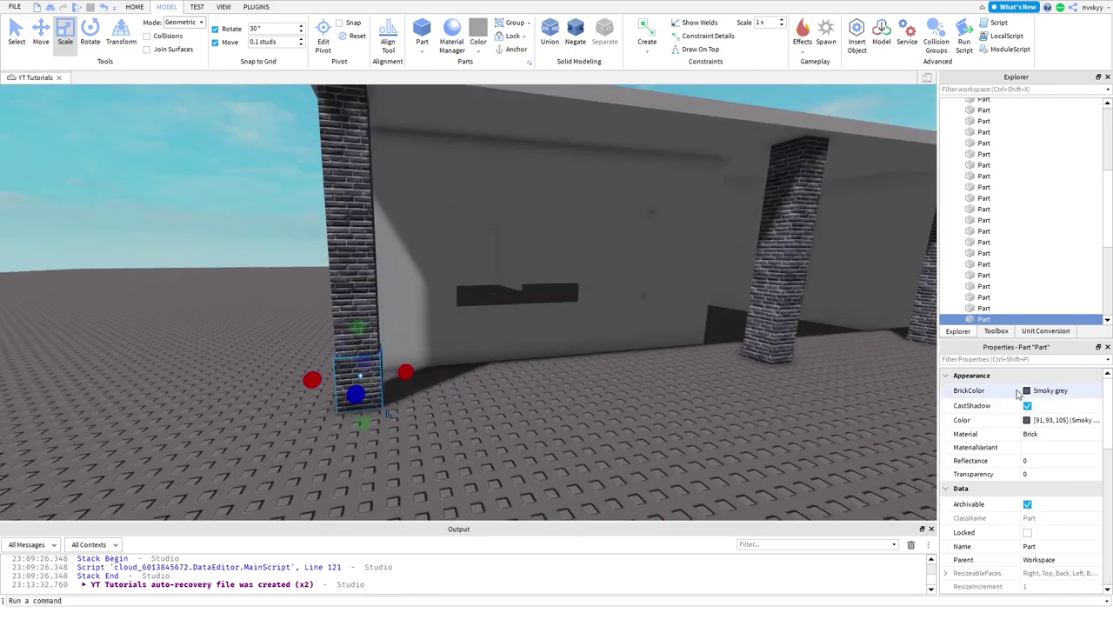
left_click(1023, 391)
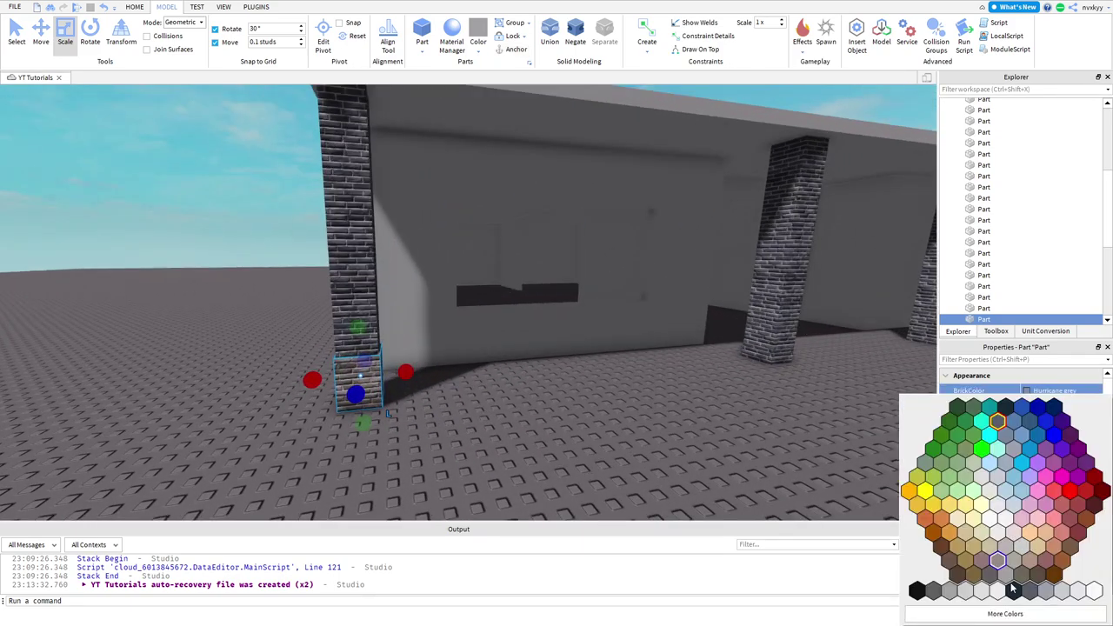
left_click(1099, 594)
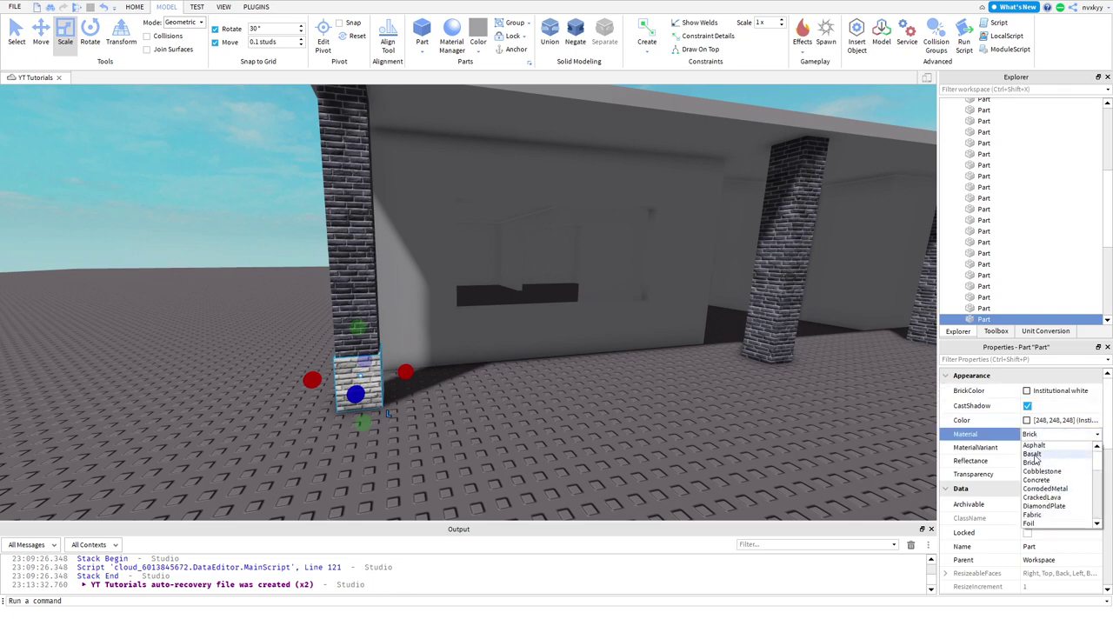
left_click(1034, 455)
key("w")
right_click_drag(396, 365, 396, 365)
key("a")
left_click(327, 342)
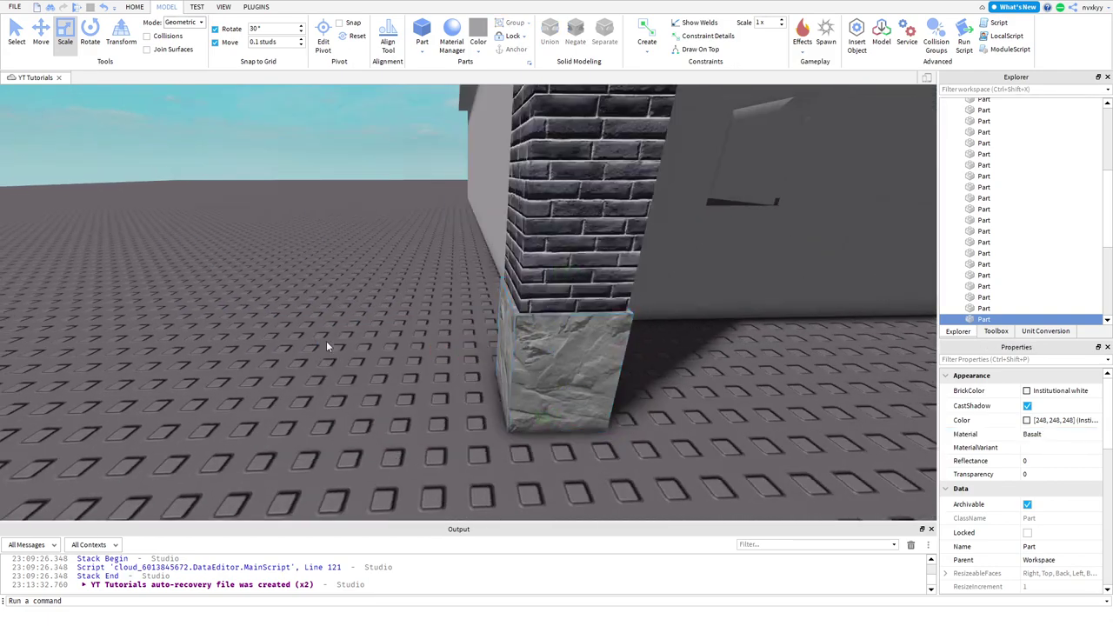
Step: Duplicate the basalt base and move the copies under the other front pillars, aligning each around its pillar
right_click_drag(327, 342, 327, 341)
key("s")
key("w")
left_click(510, 384)
left_click(41, 40)
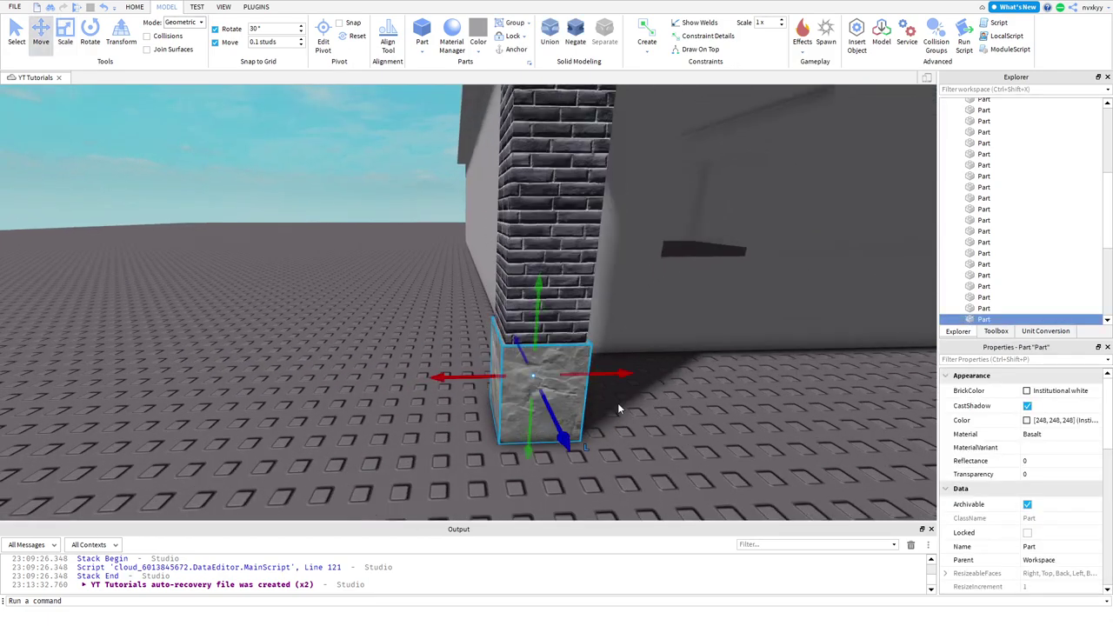
right_click_drag(609, 370, 601, 370)
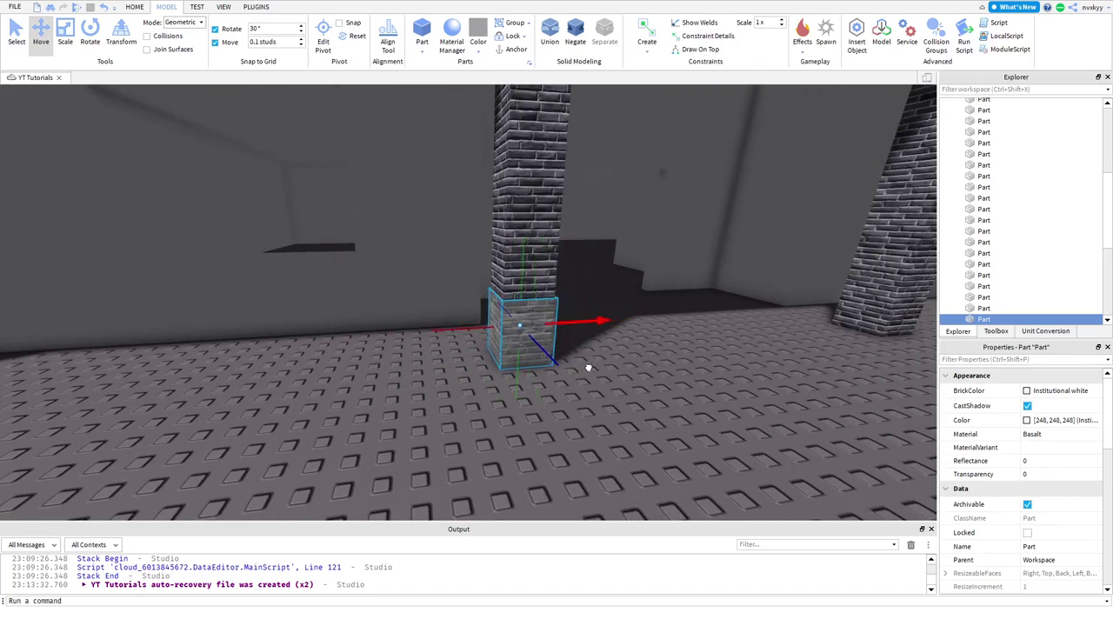
key("w")
right_click_drag(589, 373, 552, 400)
key("d")
key("s")
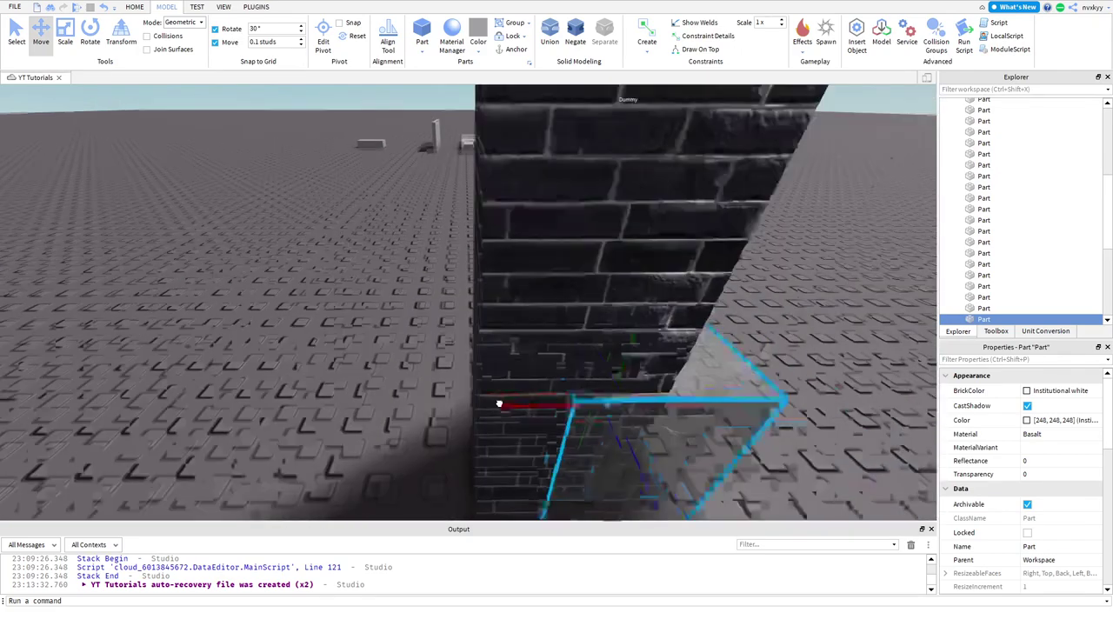
left_click_drag(496, 402, 438, 399)
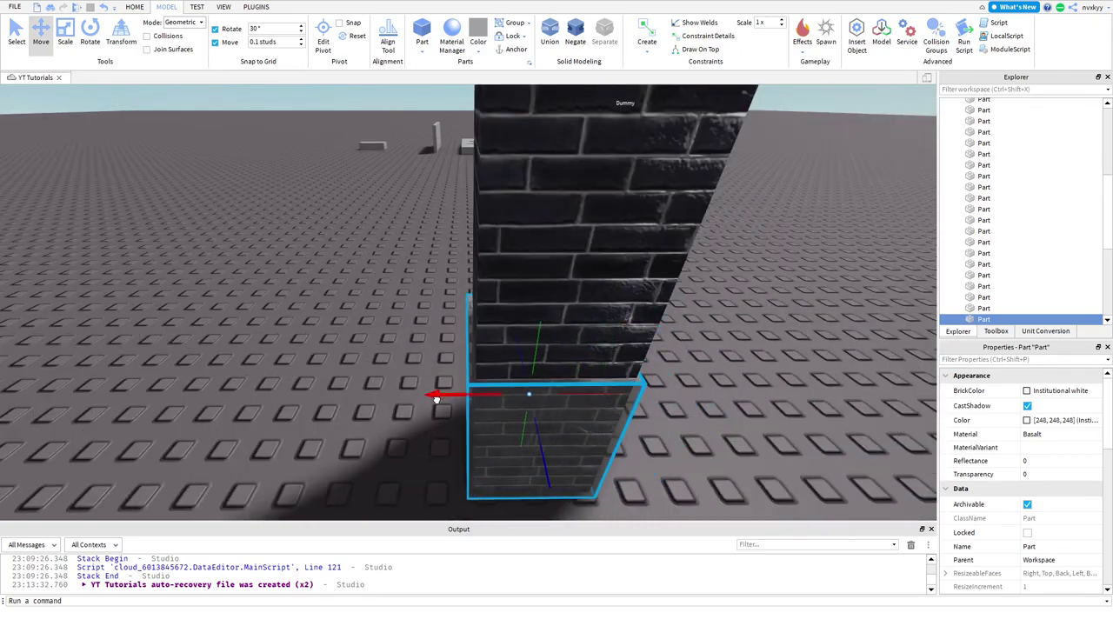
right_click_drag(573, 397, 559, 398)
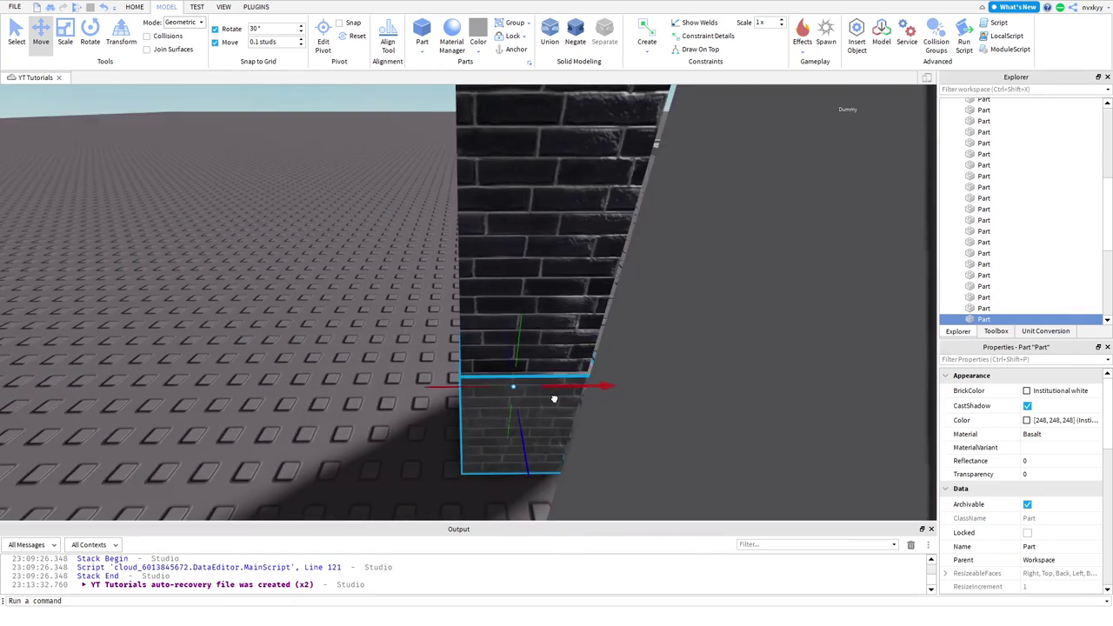
Step: Select all four basalt bases, duplicate them and raise the copies to the tops of the pillars
left_click(391, 364)
key("s")
right_click_drag(390, 363, 184, 380)
left_click(192, 372)
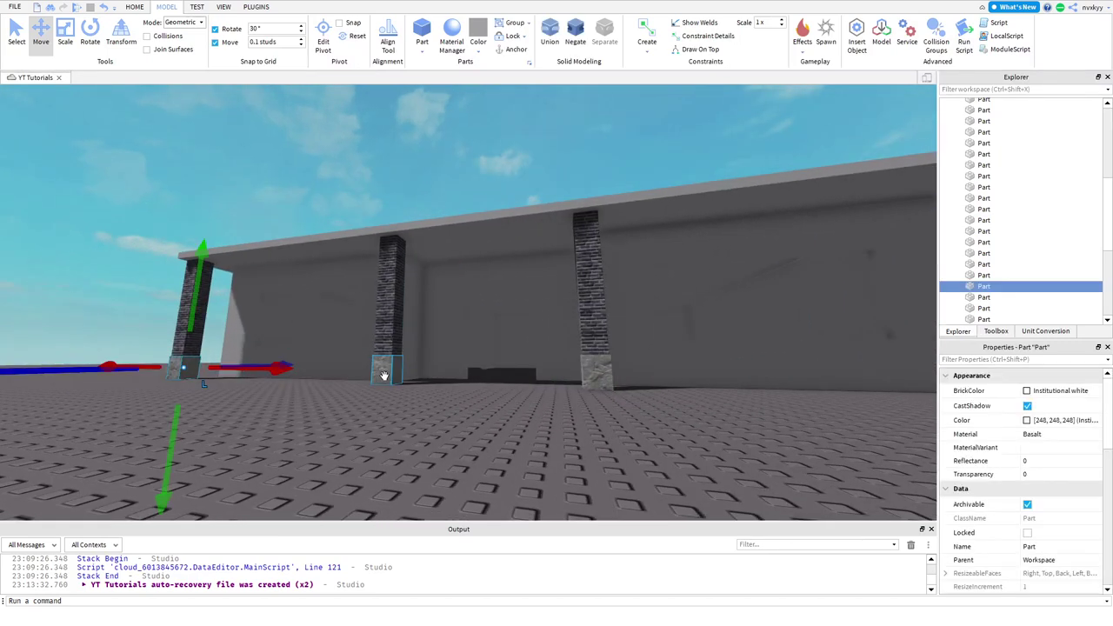
left_click(391, 369, "ctrl")
left_click(596, 383, "ctrl")
right_click_drag(597, 382, 653, 401)
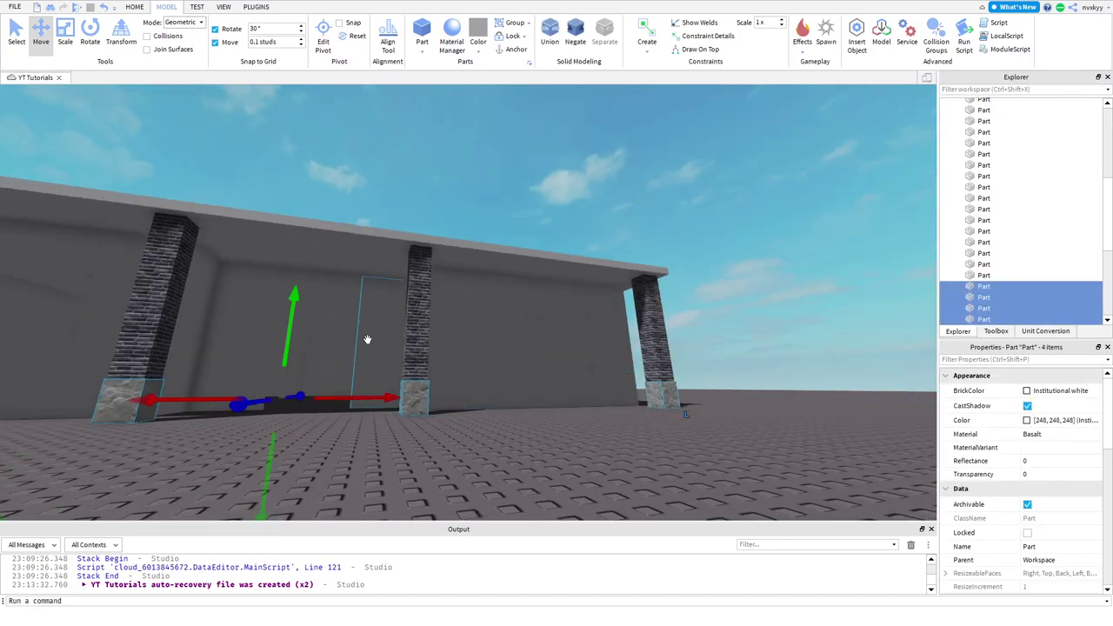
left_click_drag(290, 337, 301, 214)
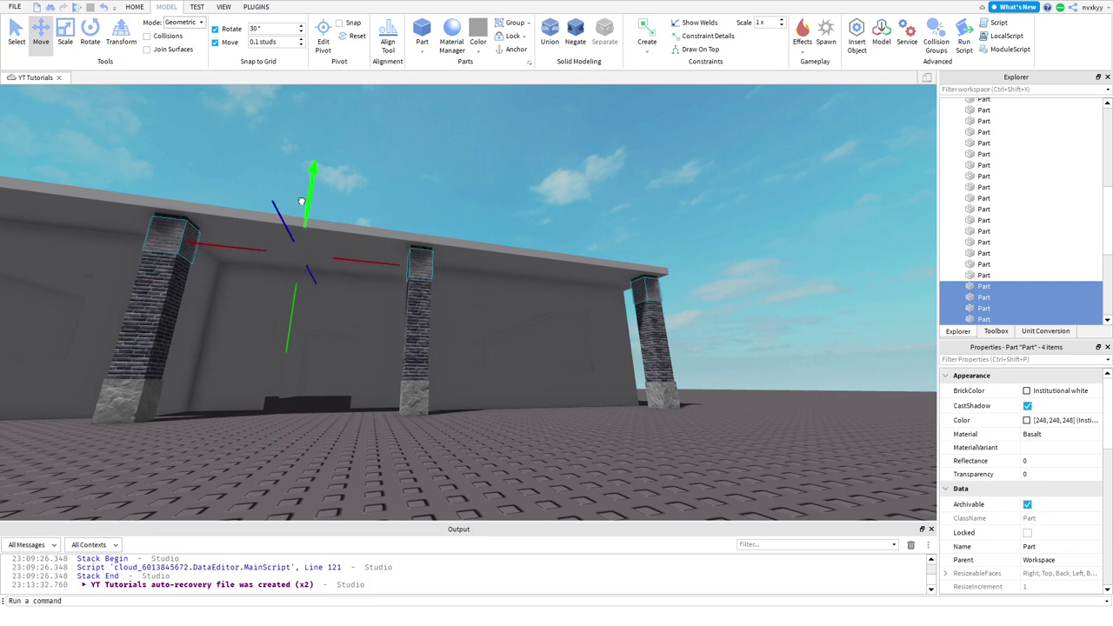
Step: Select the four wall parts framing the front window beside the entrance and set their BrickColor to Pastel brown
left_click(453, 197)
key("s")
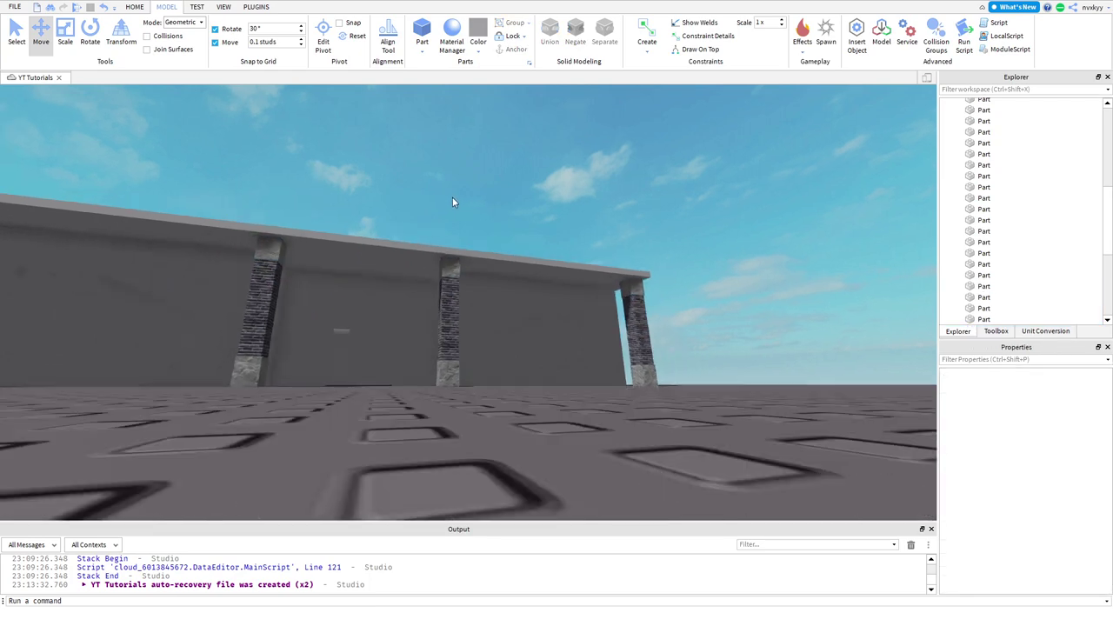
right_click_drag(452, 197, 420, 221)
key("w")
left_click(442, 184)
left_click(468, 328)
left_click(558, 198, "ctrl")
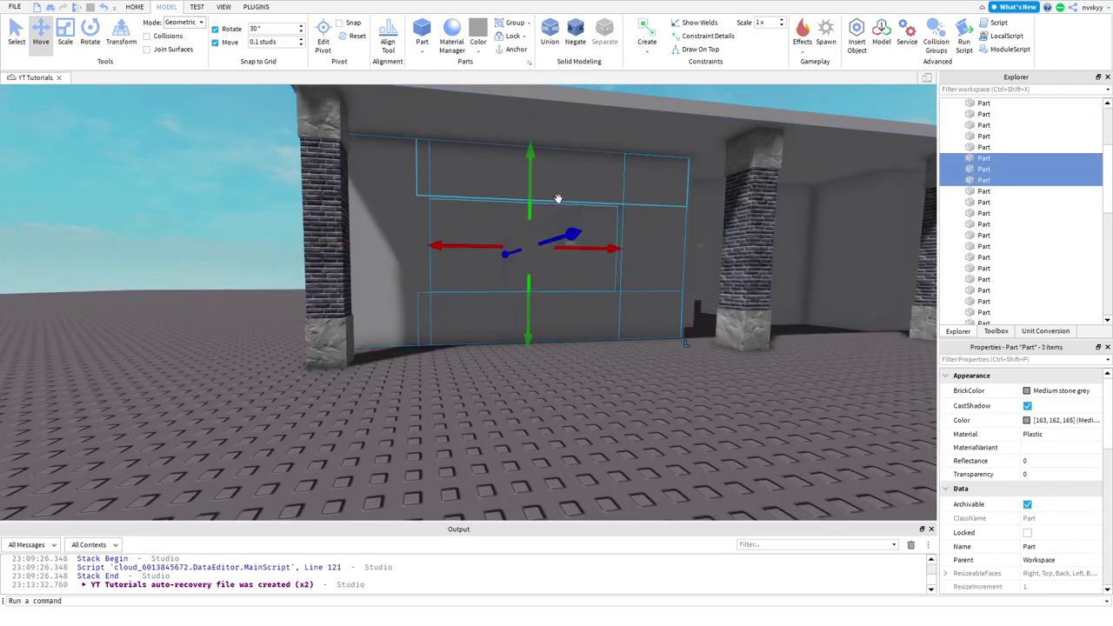
left_click(1062, 391)
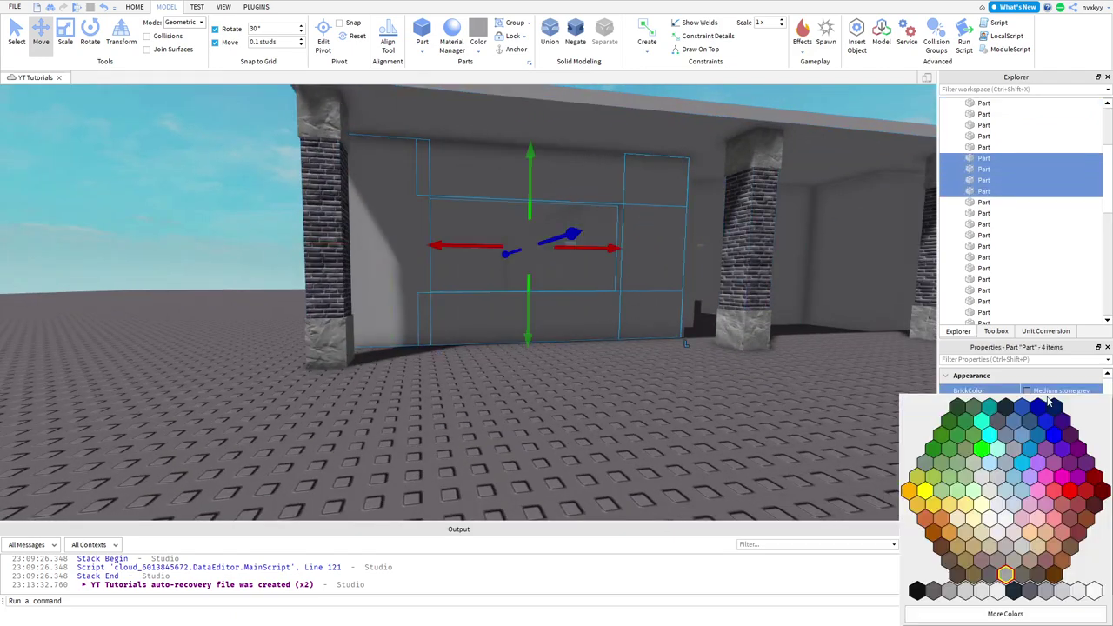
left_click(1000, 527)
Step: Set the material of the four pastel brown parts around that window to Wood
left_click(626, 403)
right_click_drag(626, 404, 619, 400)
key("d")
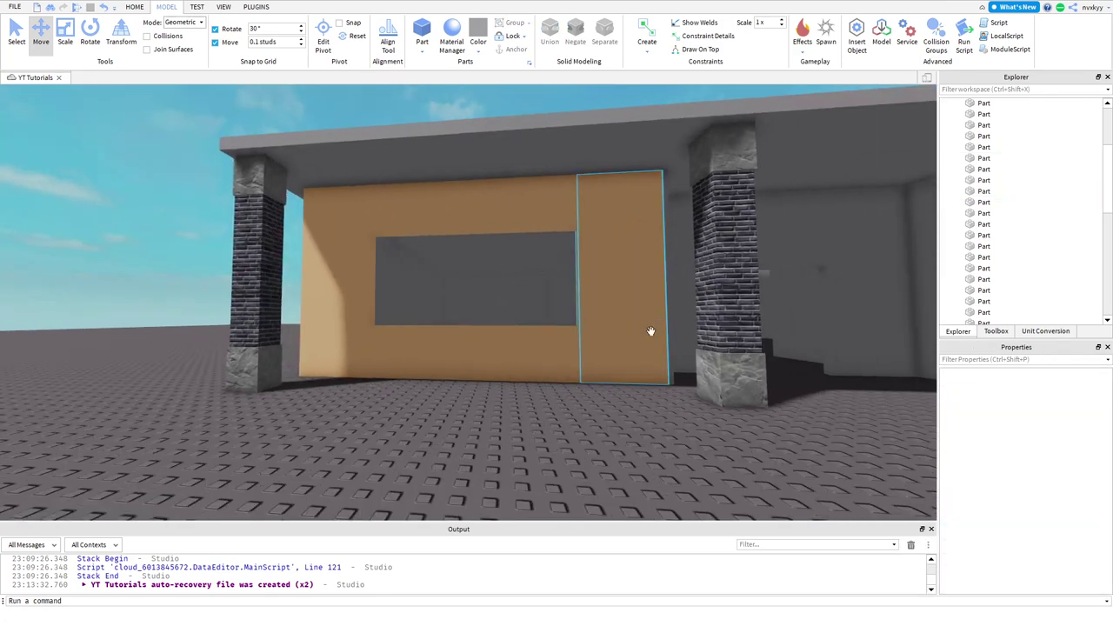
left_click(651, 331)
left_click(487, 218, "ctrl")
left_click(414, 355, "ctrl")
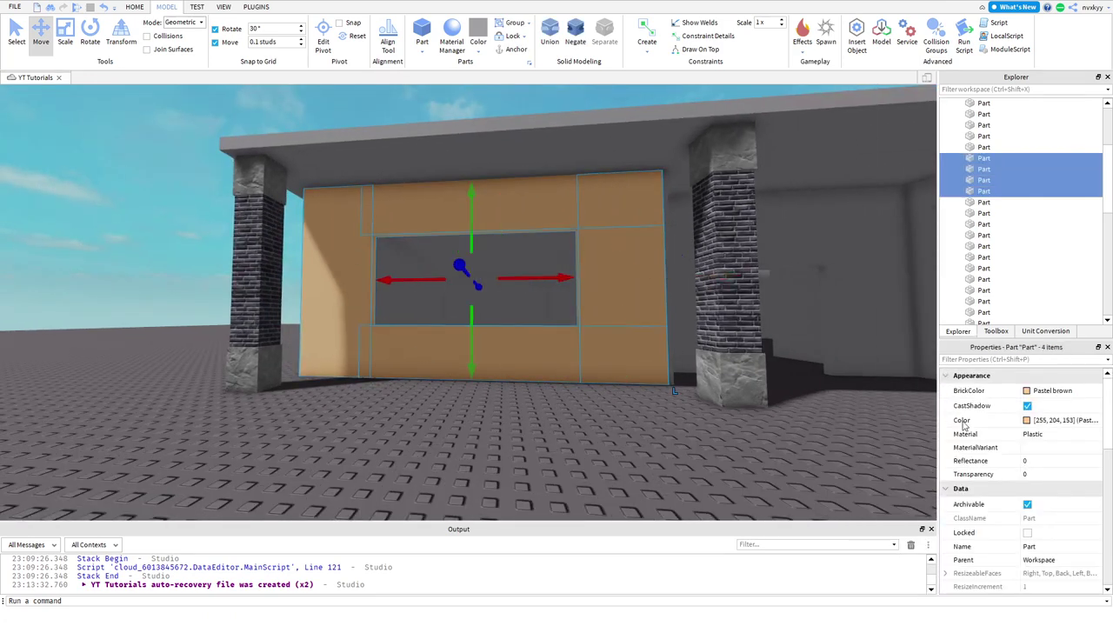
left_click(1032, 490)
left_click(66, 272)
Step: Shorten the wooden strip above the window so its end stops overlapping the adjoining side panel
right_click_drag(269, 244, 269, 241)
key("w")
left_click(243, 207)
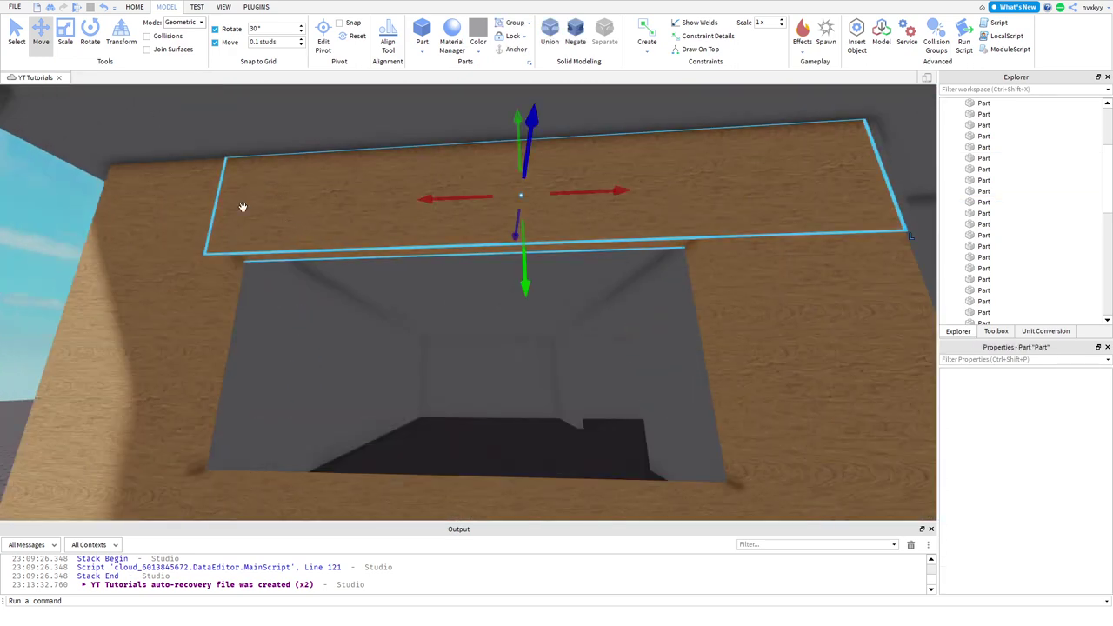
left_click(91, 36)
key("d")
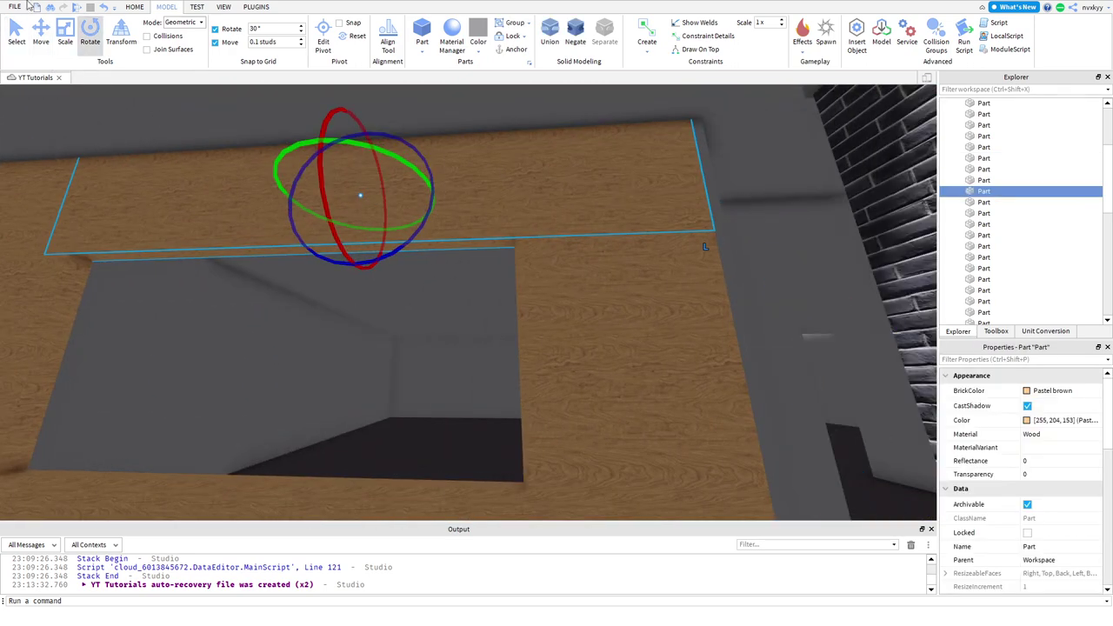
left_click(70, 40)
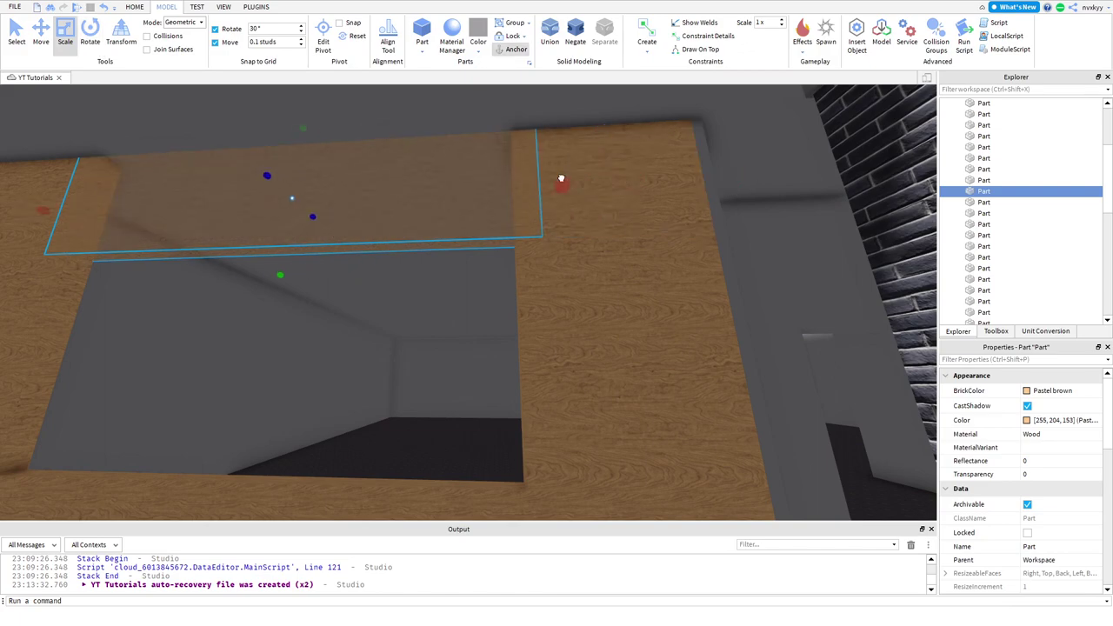
left_click_drag(545, 178, 546, 178)
right_click_drag(502, 211, 504, 211)
key("s")
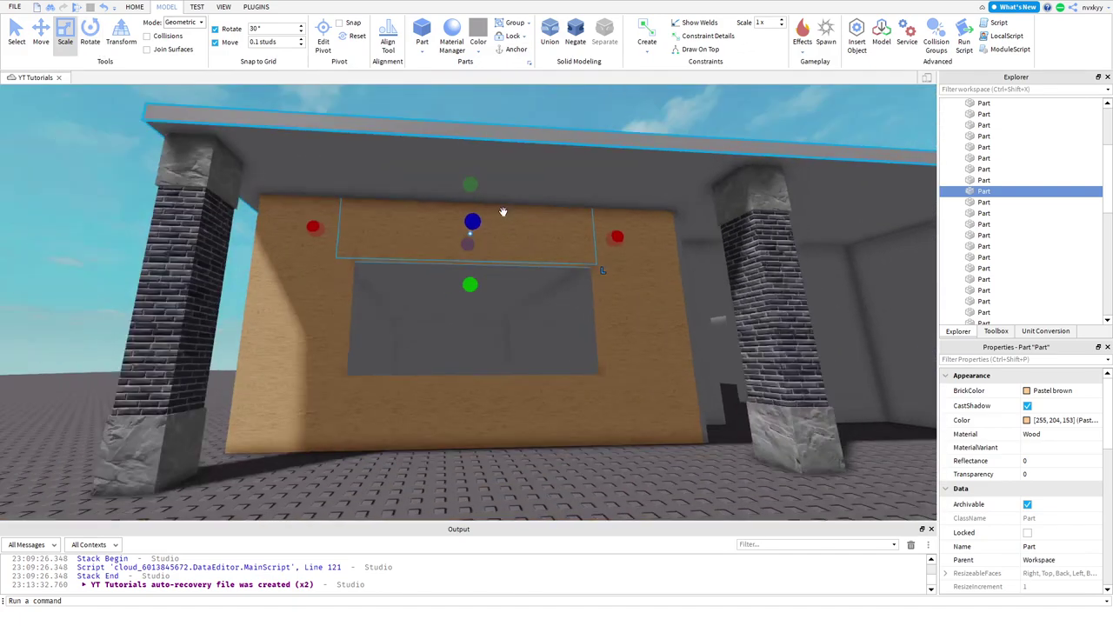
left_click(116, 259)
key("w")
key("w")
key("d")
right_click_drag(116, 259, 118, 258)
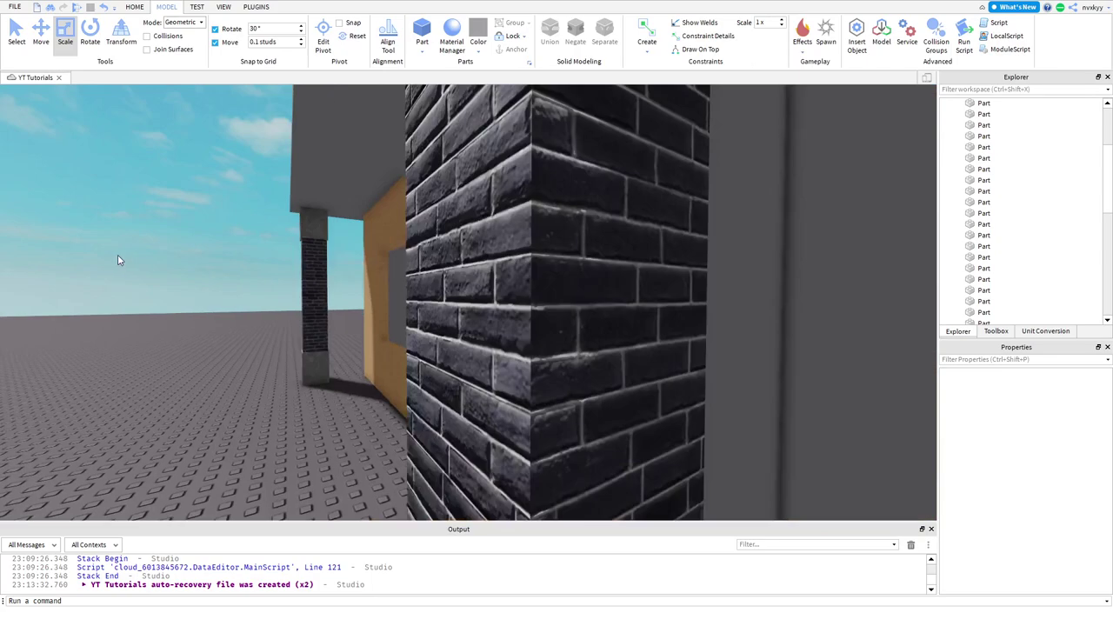
left_click(434, 234)
left_click(566, 281, "ctrl")
left_click(634, 205, "ctrl")
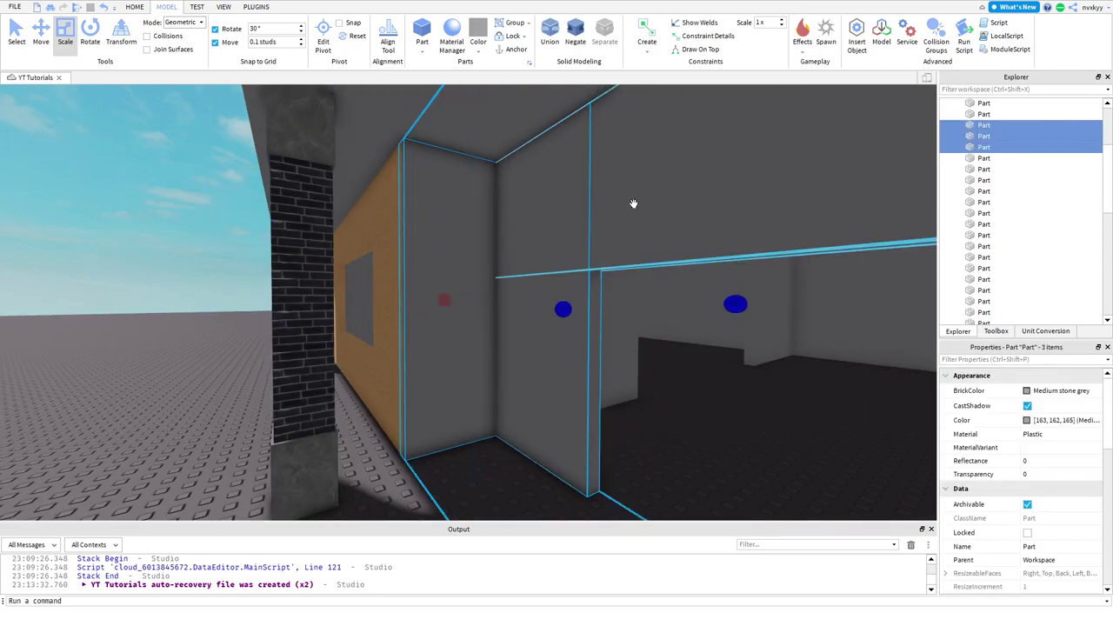
right_click_drag(634, 204, 565, 256)
left_click(474, 352, "ctrl")
key("s")
right_click_drag(473, 352, 470, 350)
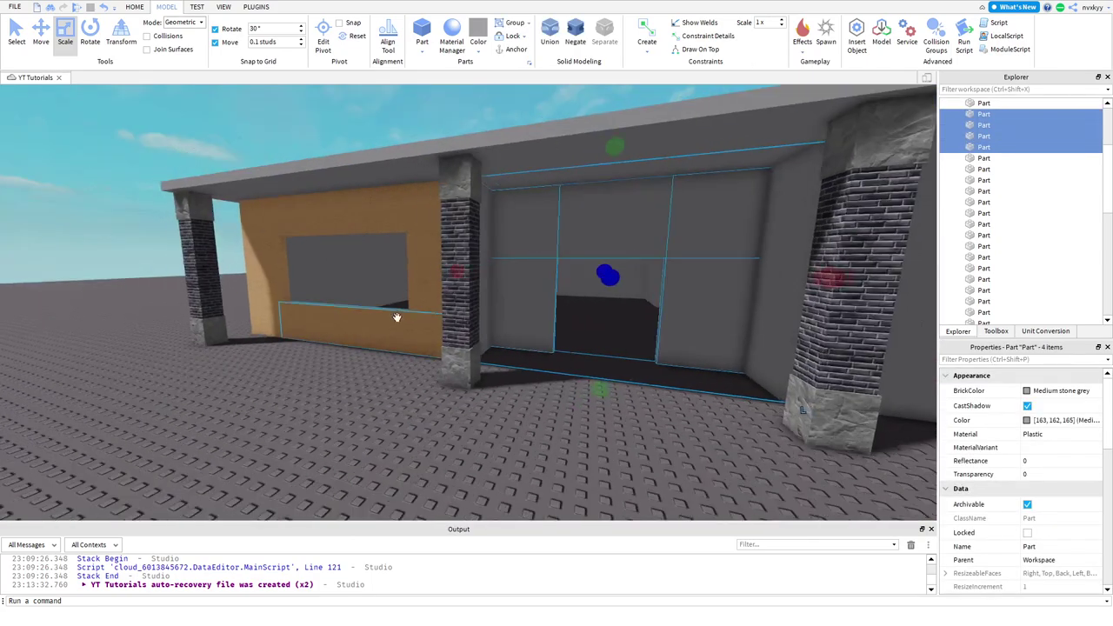
left_click(395, 318)
Step: Select the eight front wall parts around the entrance and the second window, and set them to Pastel brown BrickColor and Wood material
left_click(589, 248, "ctrl")
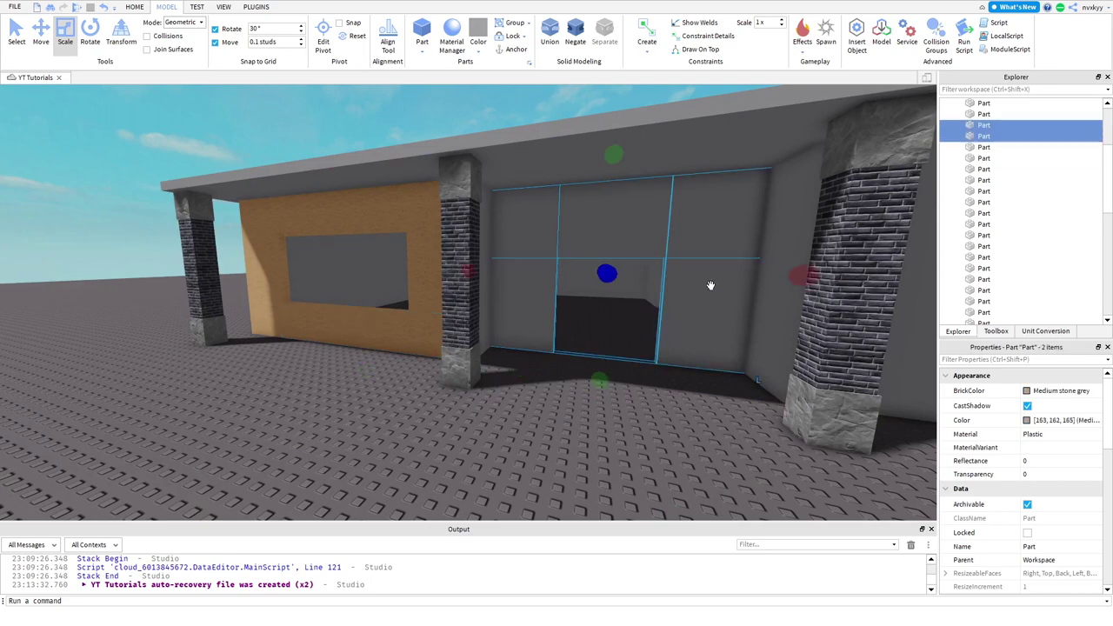
left_click(709, 287, "ctrl")
right_click_drag(709, 286, 711, 282)
left_click(671, 235, "ctrl")
key("w")
right_click_drag(671, 236, 663, 236)
key("d")
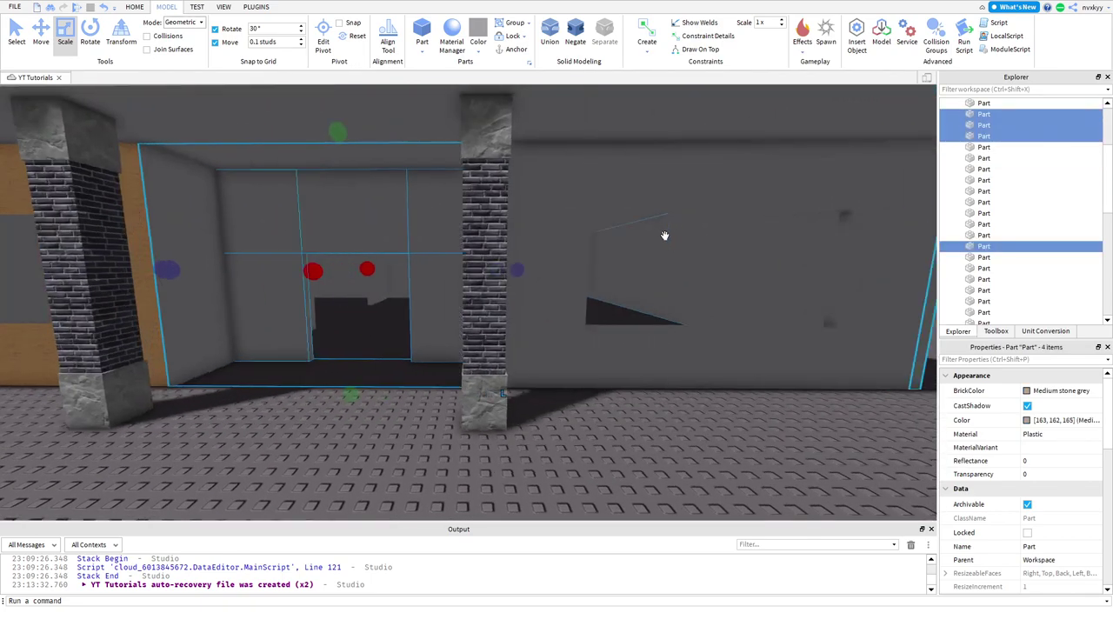
left_click(484, 244, "ctrl")
left_click(701, 189, "ctrl")
left_click(721, 336, "ctrl")
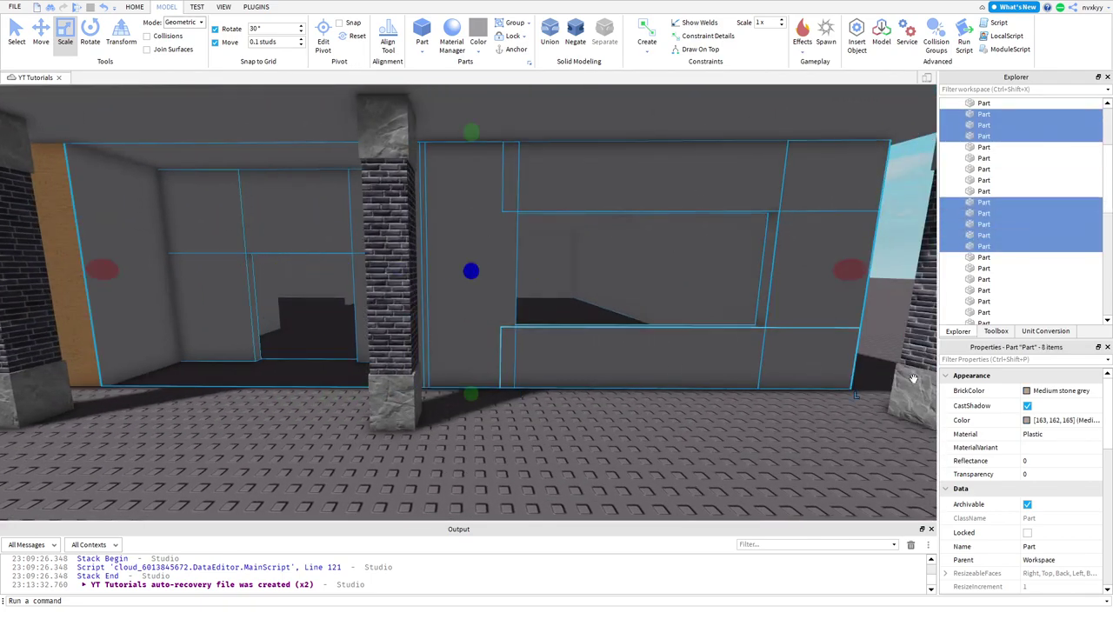
key("s")
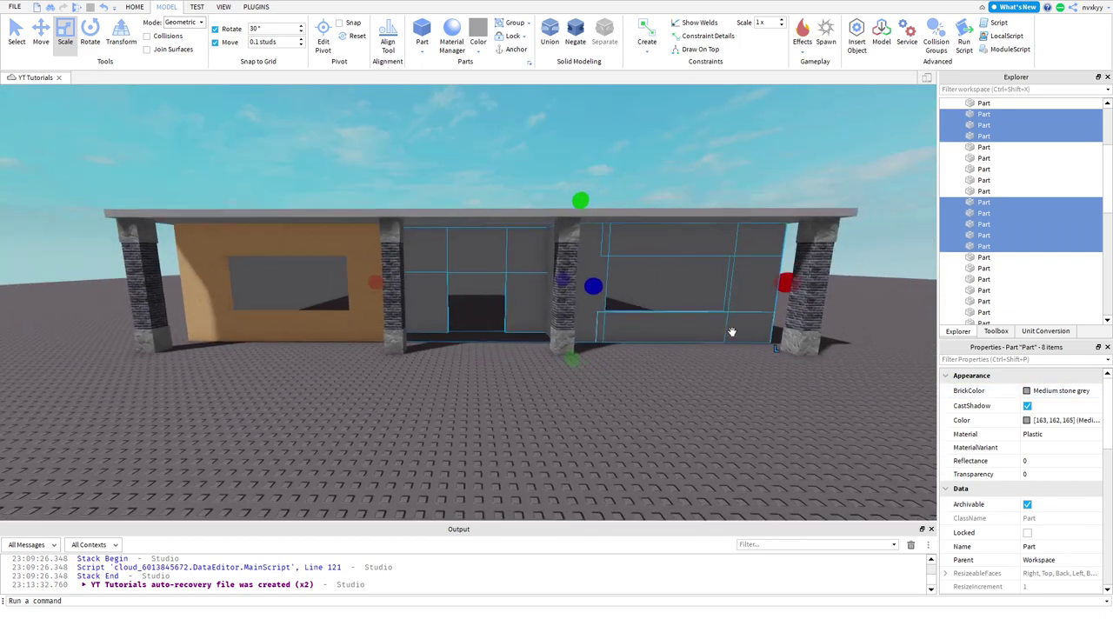
left_click(1036, 393)
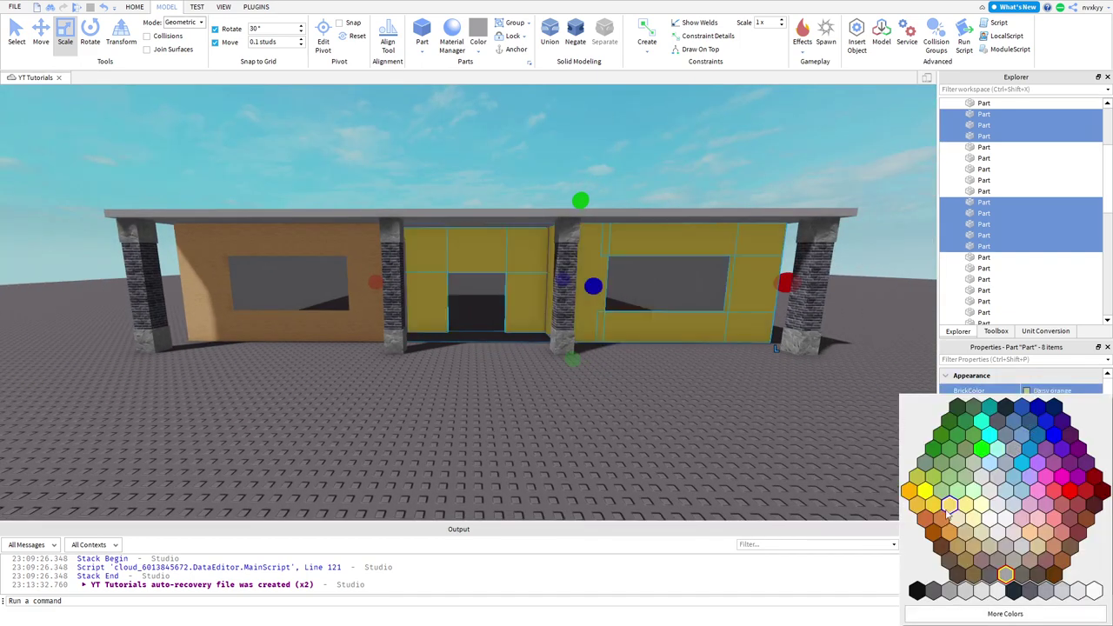
left_click(1033, 534)
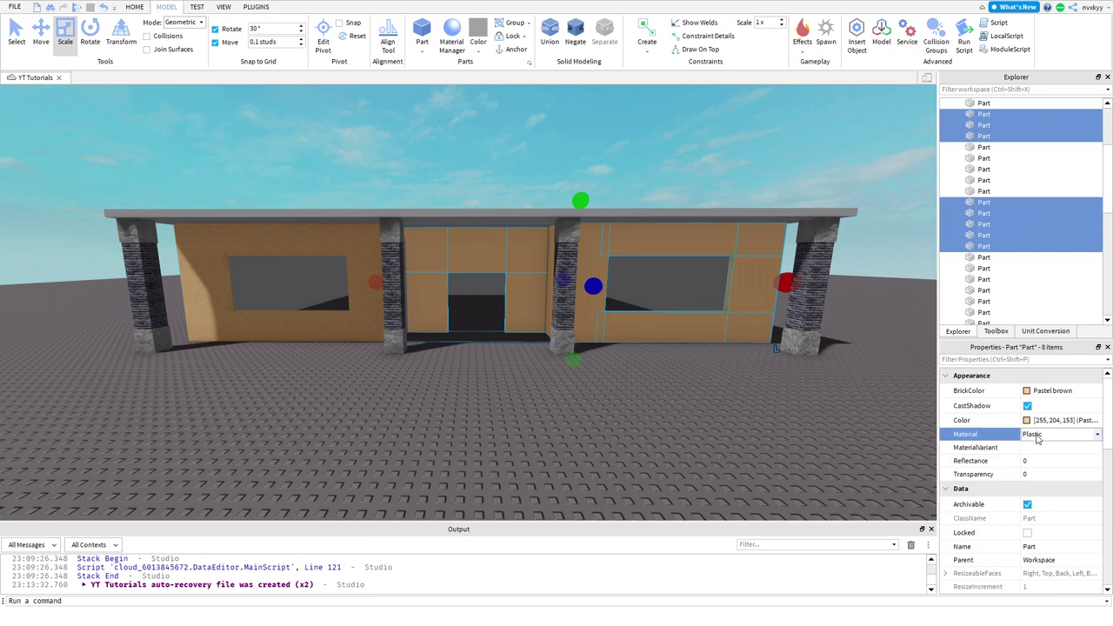
left_click(1035, 515)
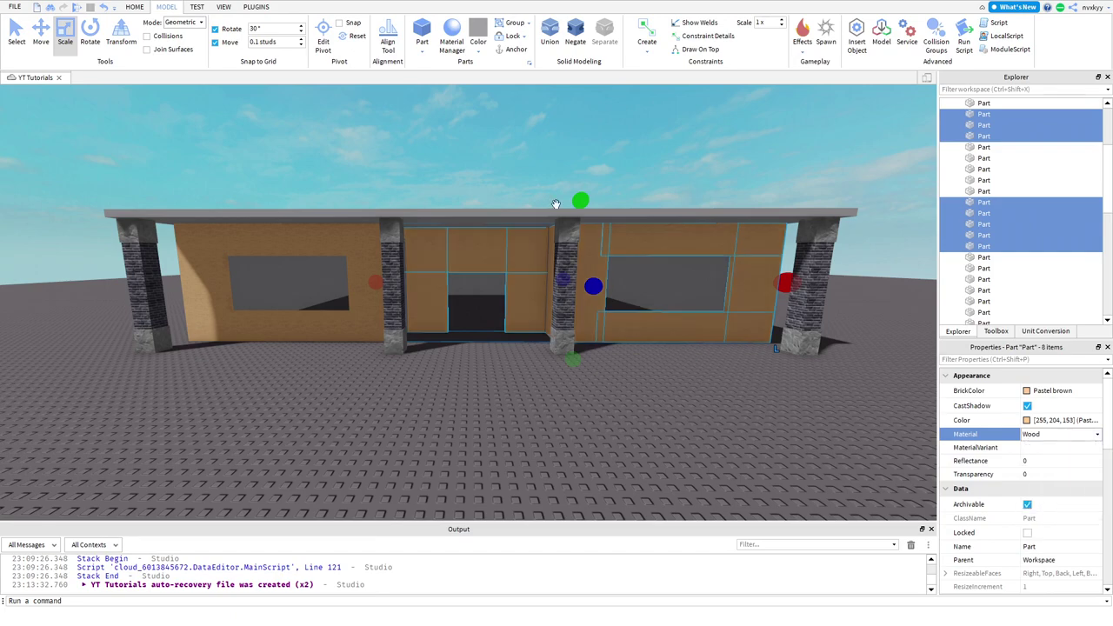
left_click(478, 181)
Step: Shorten the grey interior partition beside the entrance so it ends behind the wooden front wall
scroll(472, 185, "up", 4)
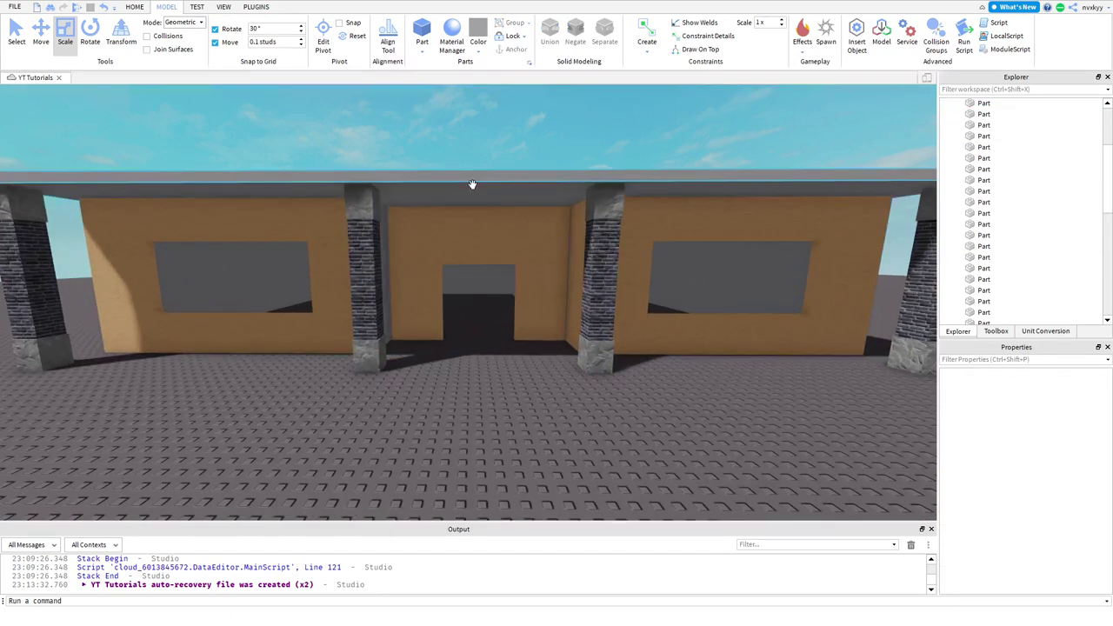
scroll(472, 184, "up", 5)
right_click_drag(472, 185, 472, 185)
scroll(472, 186, "up", 2)
left_click(541, 298)
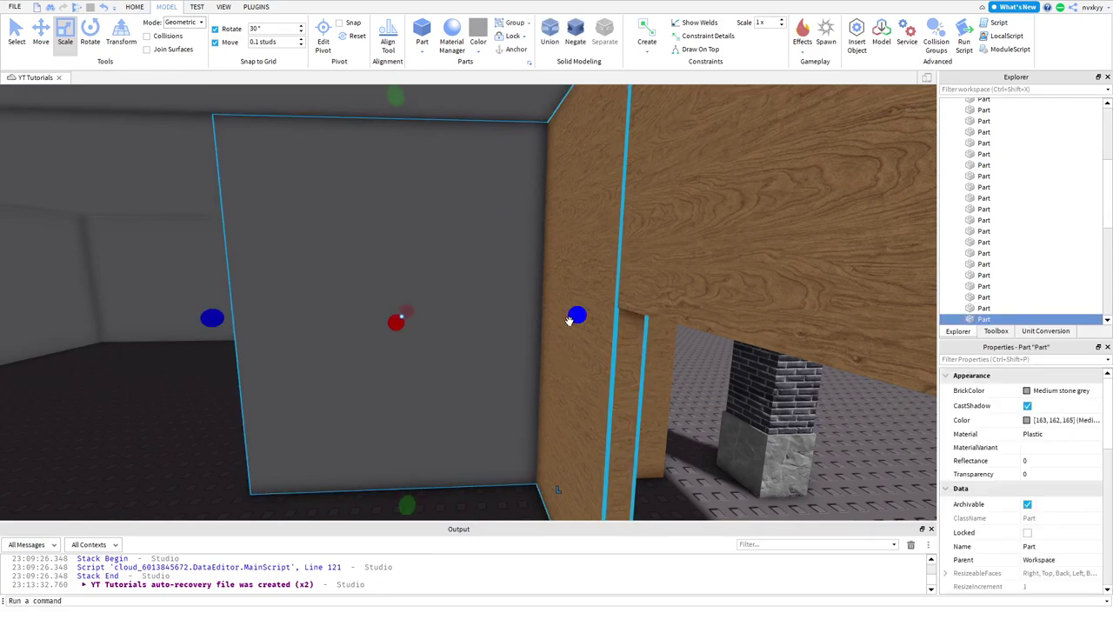
key("d")
left_click_drag(569, 320, 392, 309)
key("d")
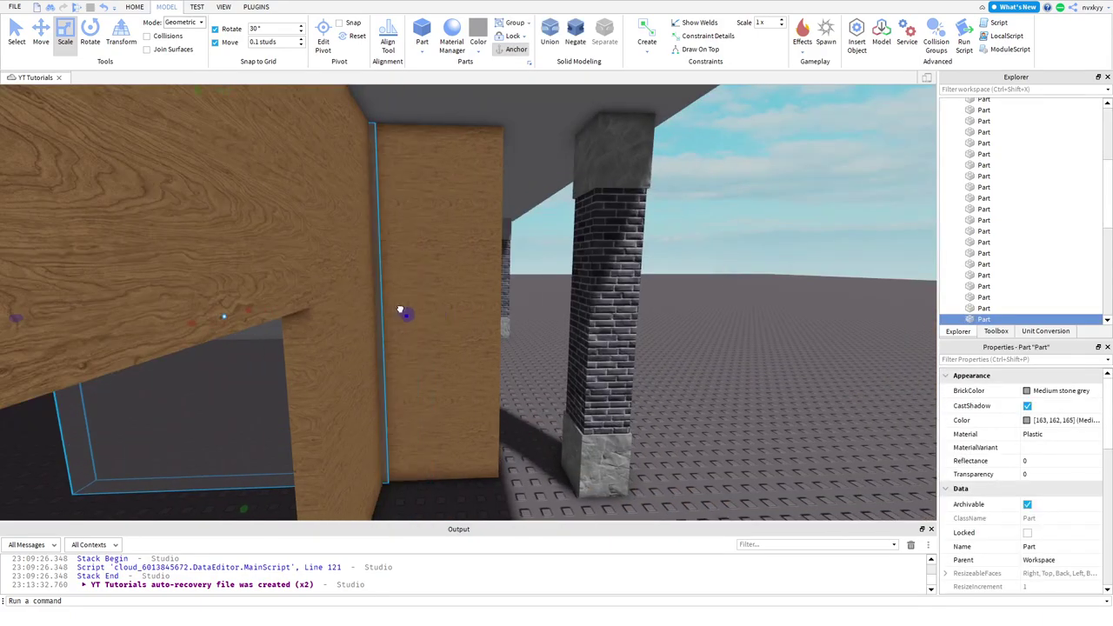
scroll(391, 309, "down", 8)
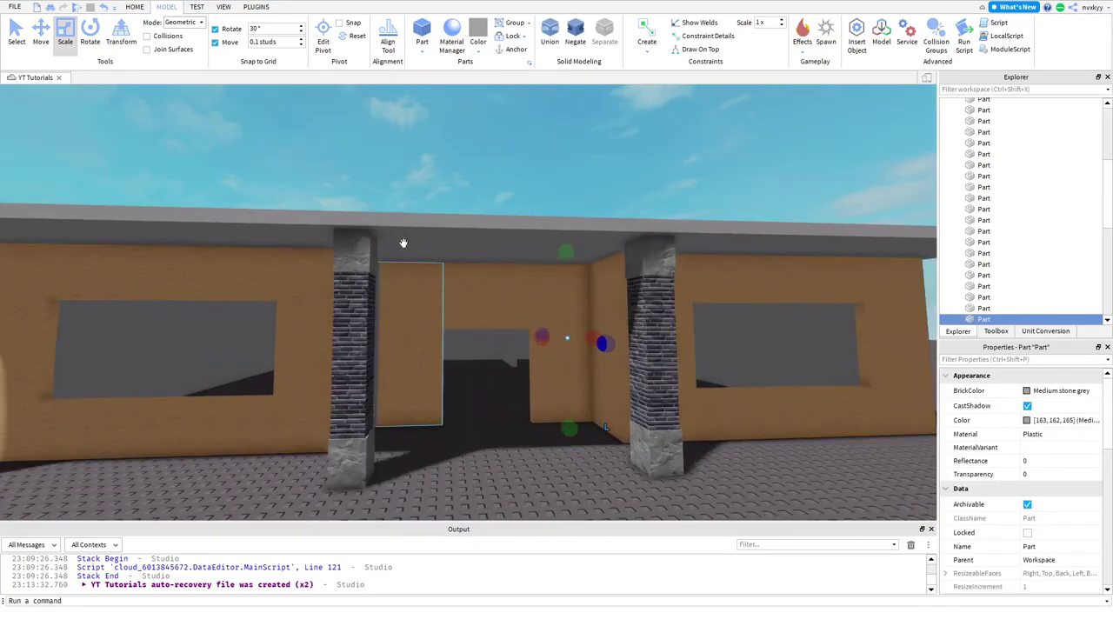
left_click(416, 238)
left_click(437, 148)
Step: Set the BrickColor of the remaining grey side wall in the entrance recess to Pastel brown
key("s")
key("a")
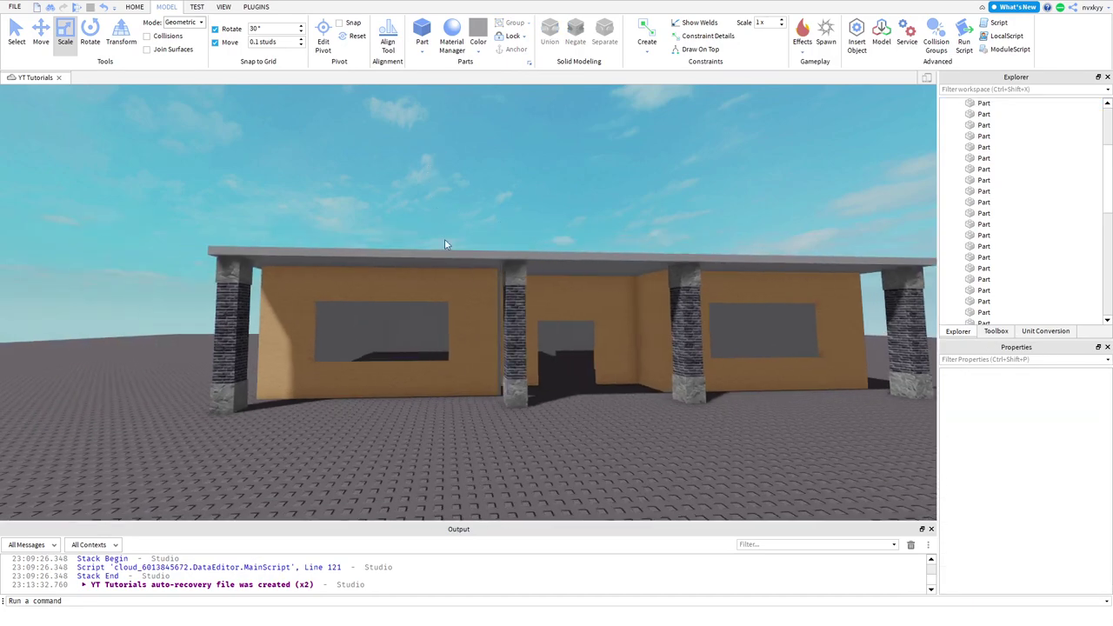
key("w")
key("d")
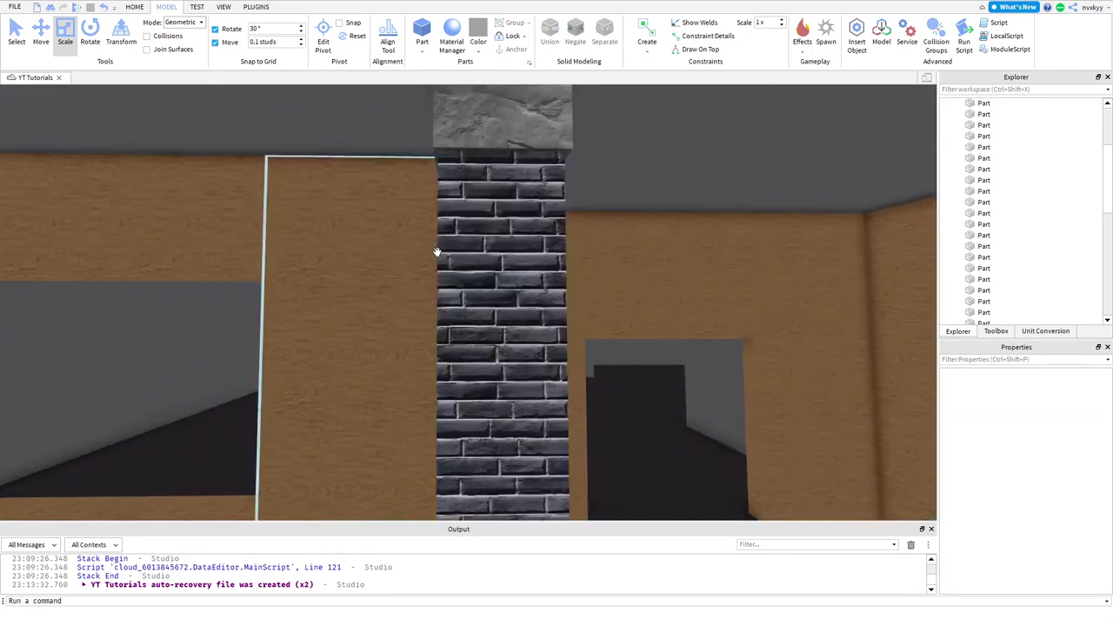
right_click_drag(437, 251, 474, 264)
key("d")
left_click(484, 266)
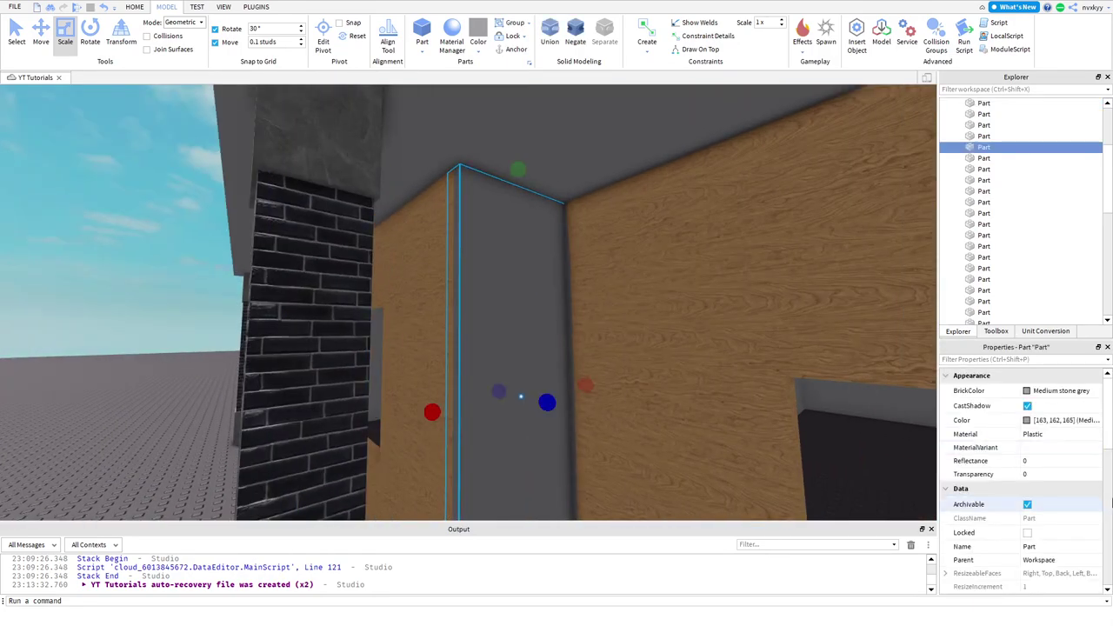
left_click(1026, 391)
left_click(1031, 526)
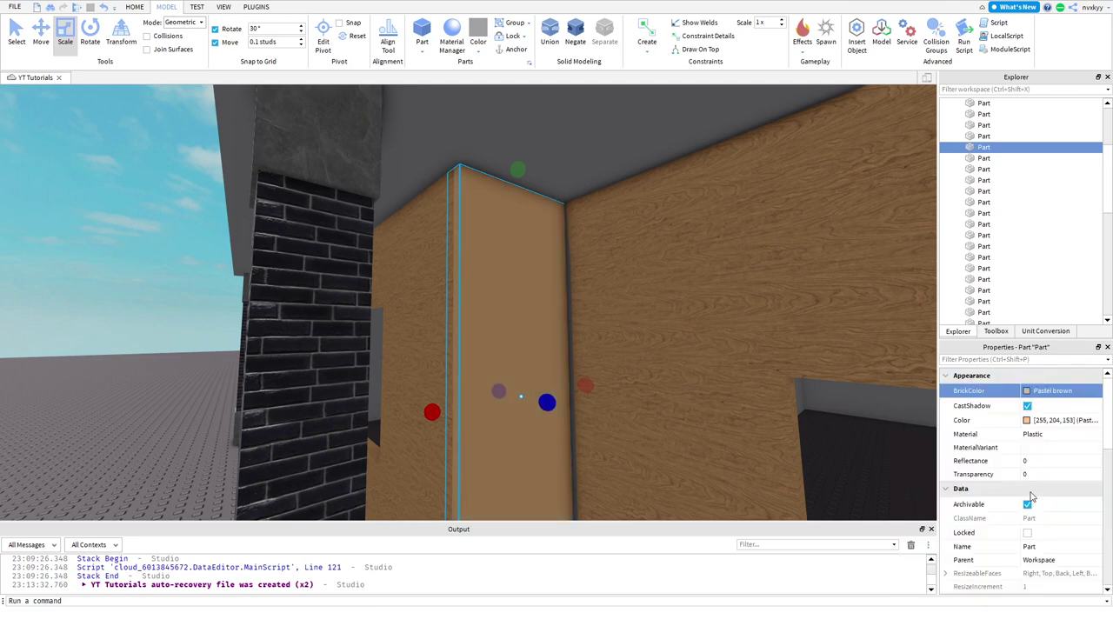
Step: Set the material of the entrance recess's side wall to Wood
left_click(1035, 435)
left_click(1033, 506)
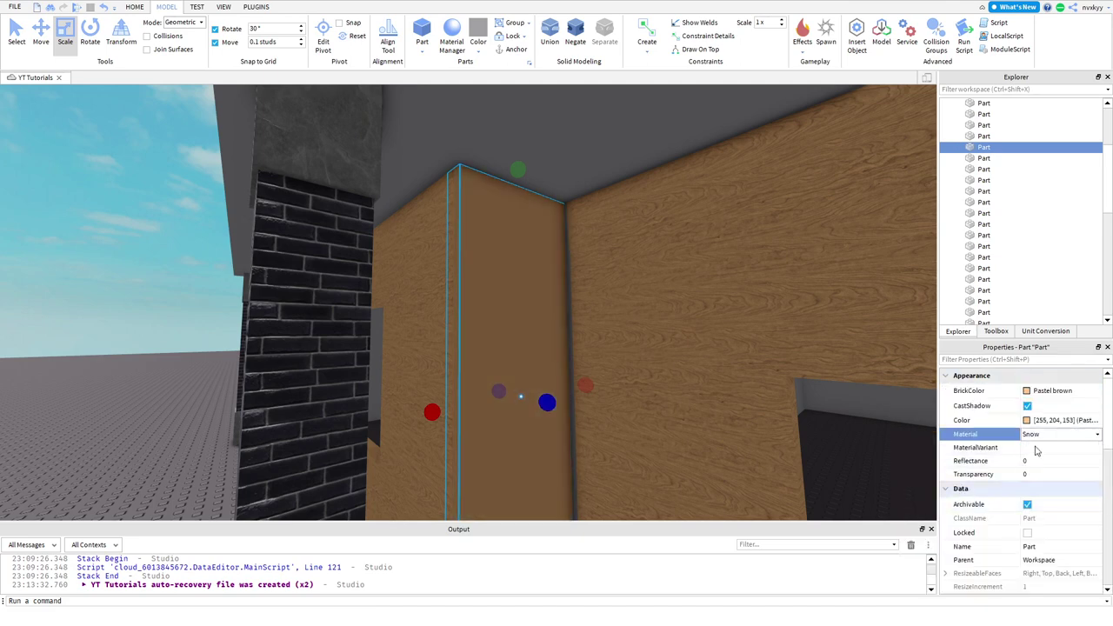
scroll(1037, 476, "down", 3)
scroll(1036, 450, "up", 3)
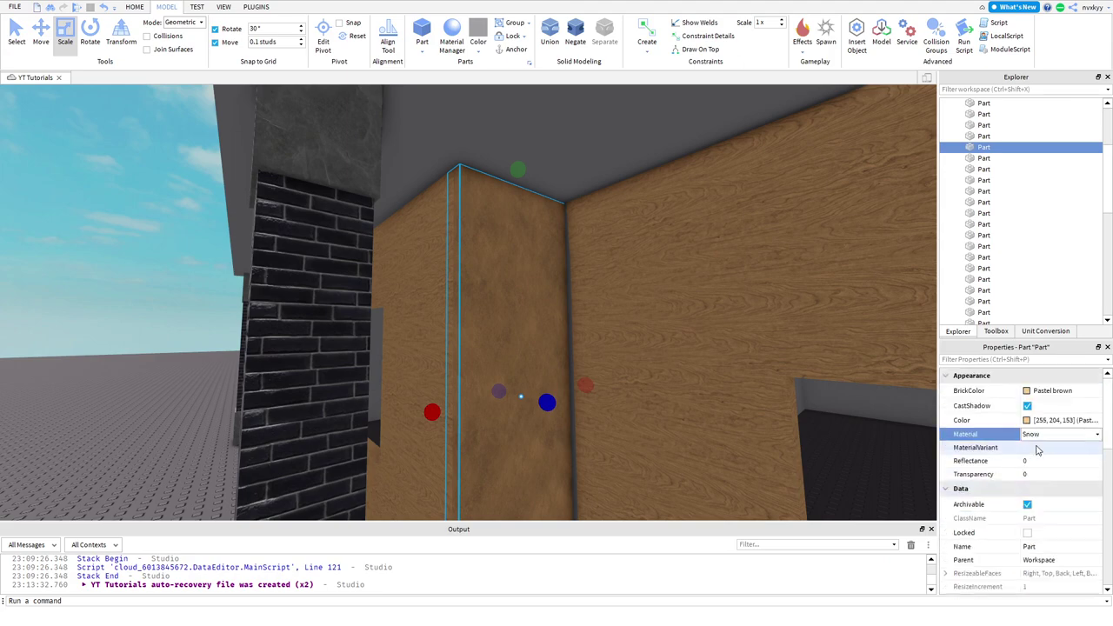
left_click(1033, 515)
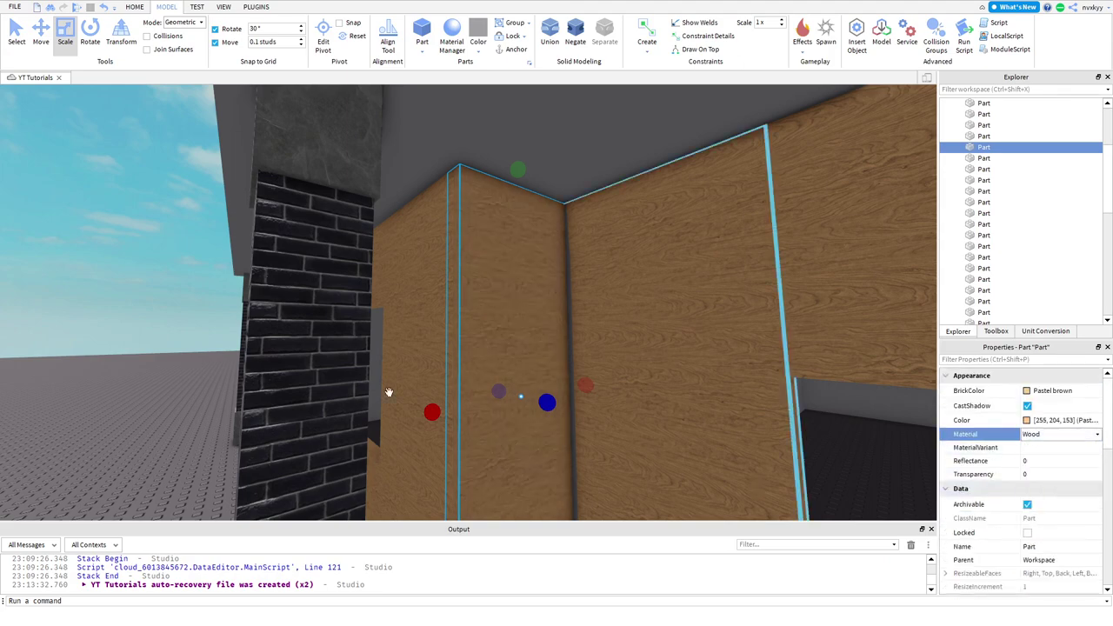
left_click(214, 346)
Step: Shorten the interior partition on the other side of the entrance so it ends behind the wooden wall
right_click_drag(215, 345, 343, 337)
left_click(397, 311)
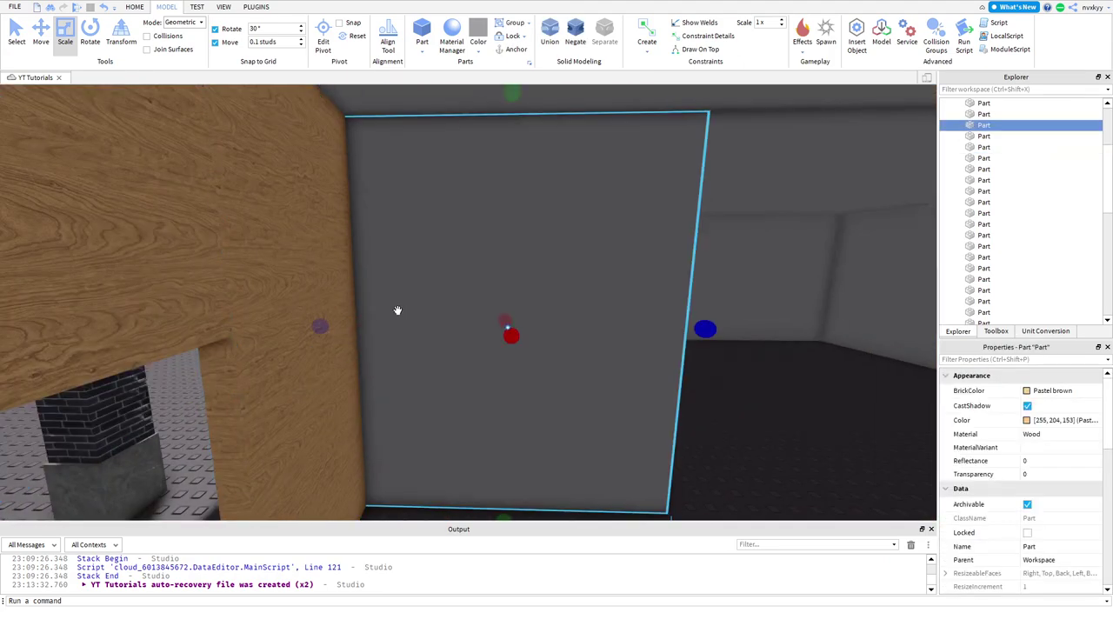
left_click_drag(319, 322, 340, 321)
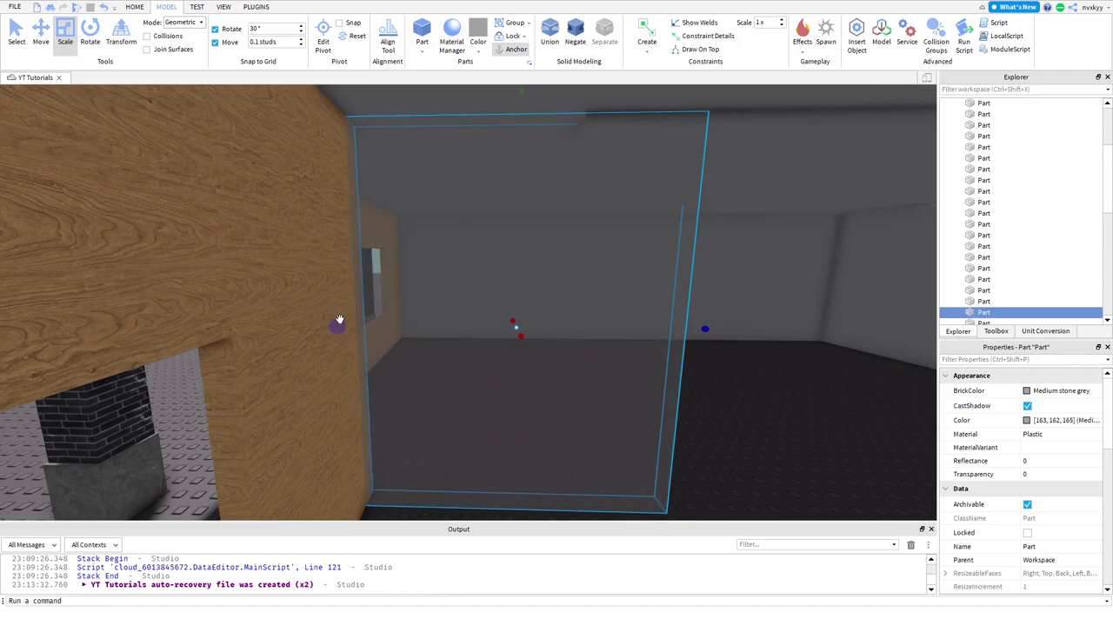
key("s")
right_click_drag(340, 319, 275, 307)
left_click(271, 307)
Step: Examine the shortened partitions through the front windows and the full wooden front of the house
key("s")
key("a")
scroll(491, 310, "up", 6)
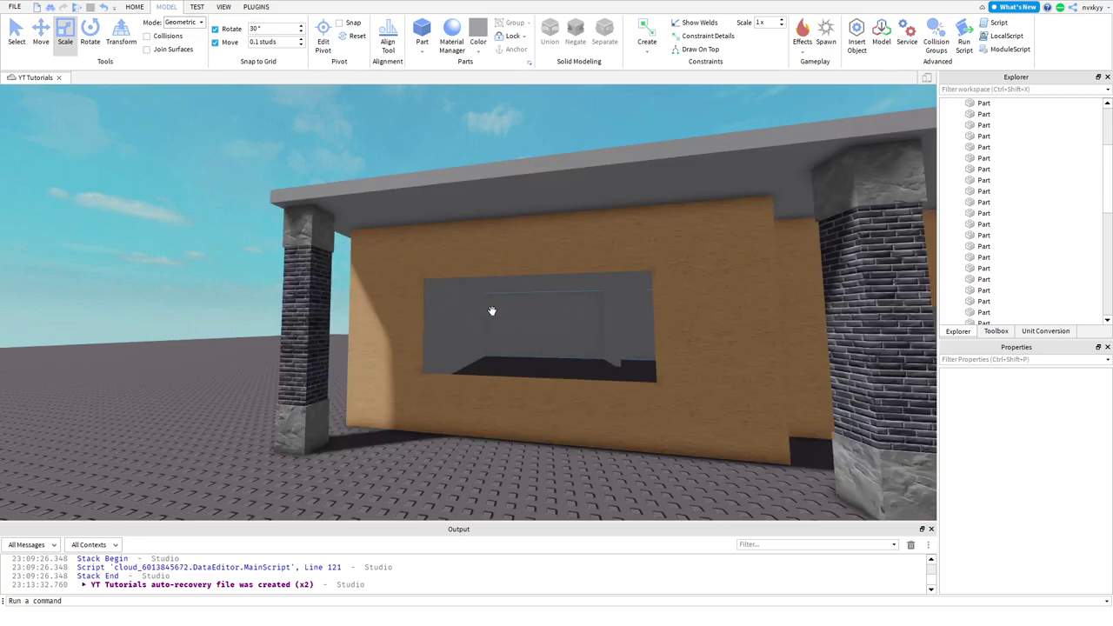
left_click(695, 302)
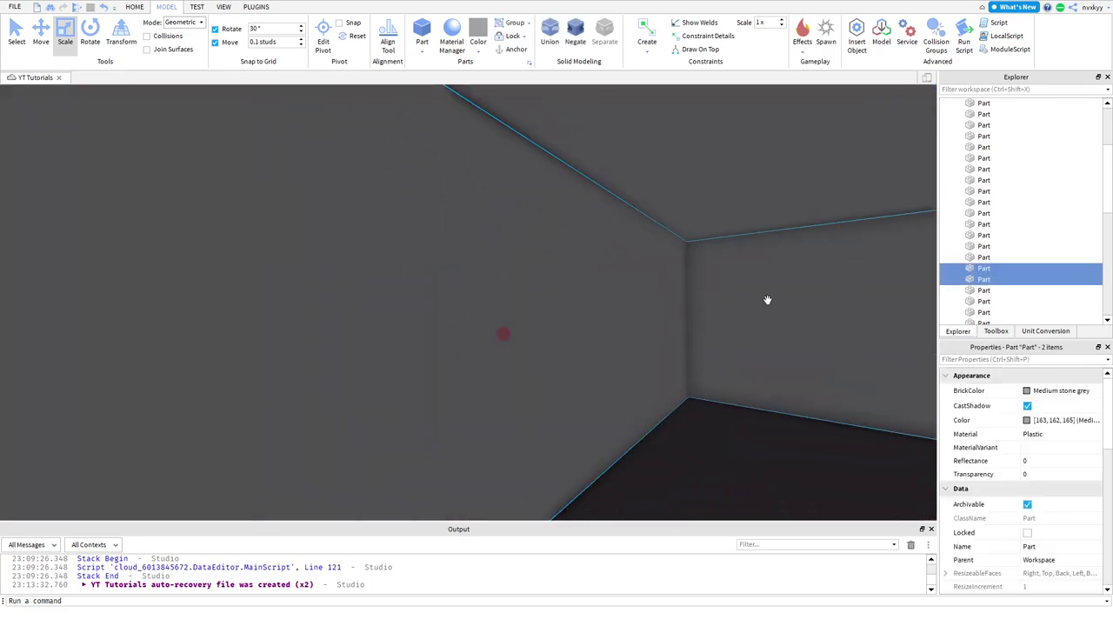
right_click_drag(768, 300, 768, 301)
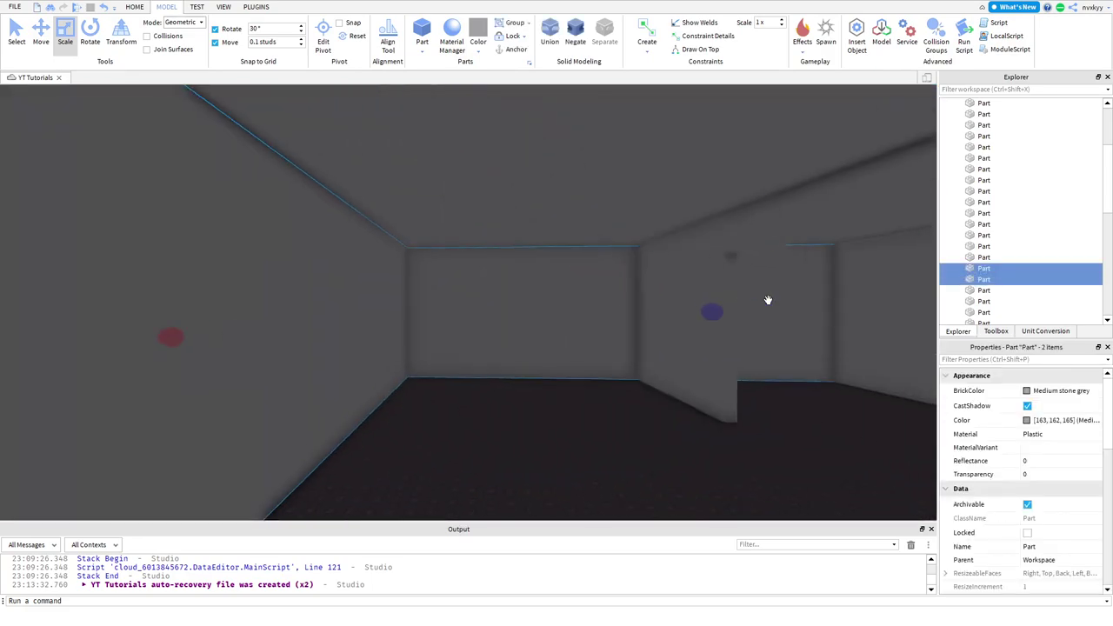
scroll(765, 301, "down", 5)
scroll(435, 293, "down", 3)
left_click(364, 293)
key("s")
key("d")
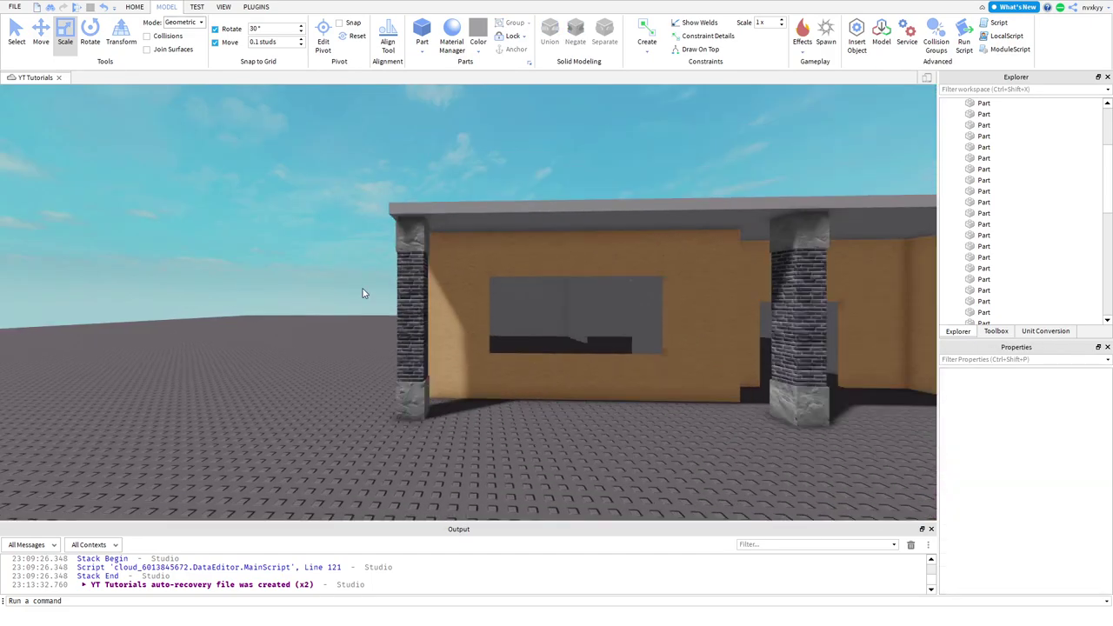
key("d")
scroll(427, 326, "up", 8)
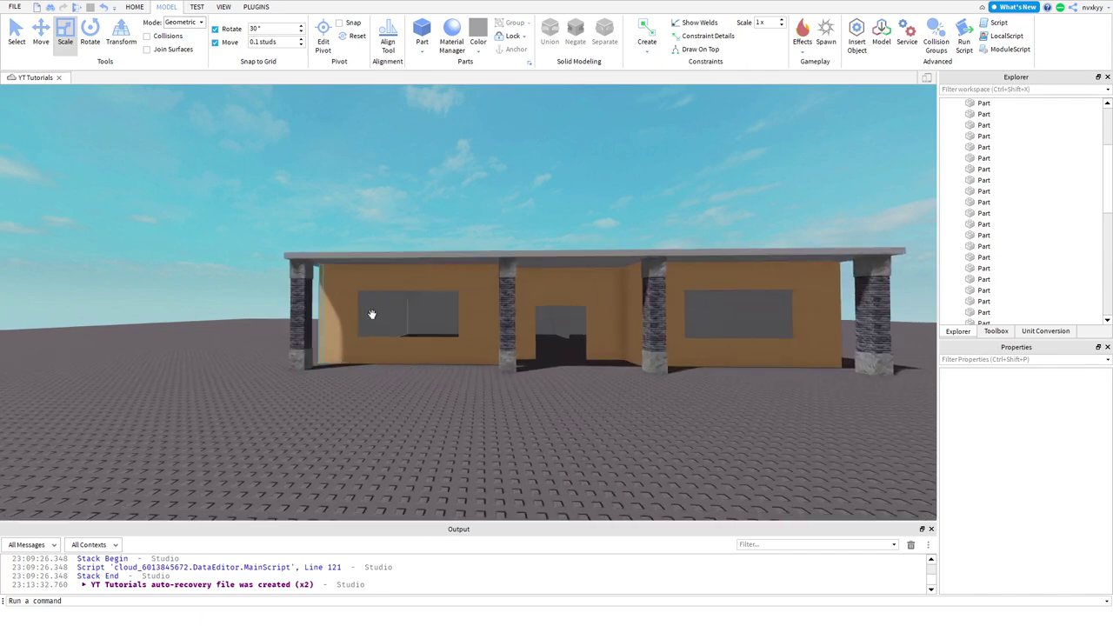
Step: Set the roof slab's material to Concrete and its BrickColor to Medium stone grey
left_click(896, 397)
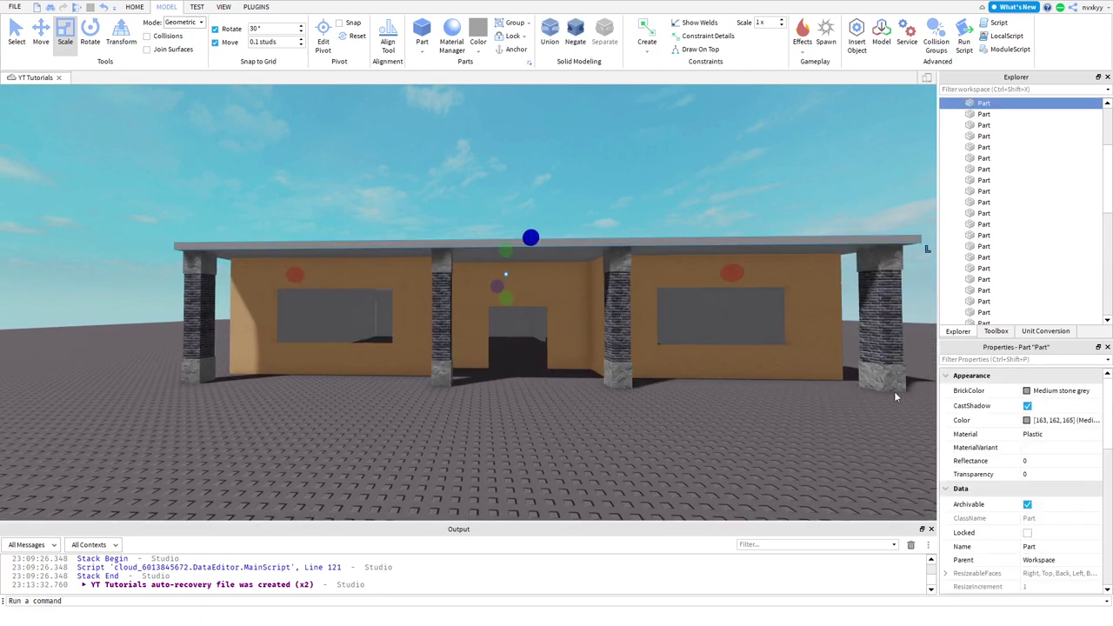
left_click(1040, 393)
left_click(1030, 441)
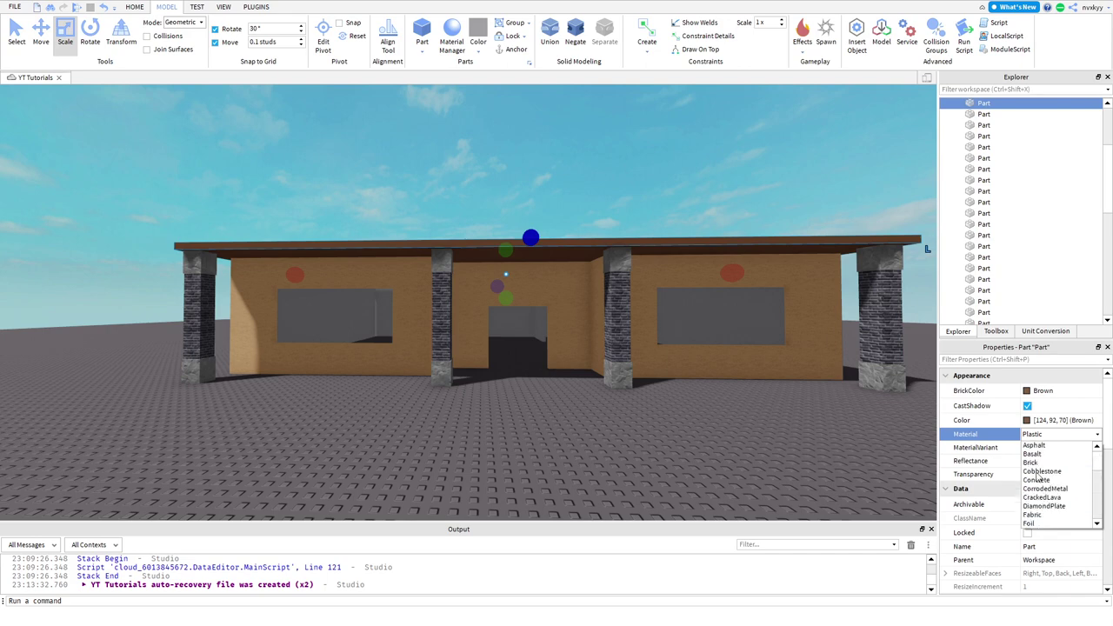
left_click(1036, 480)
left_click(1028, 392)
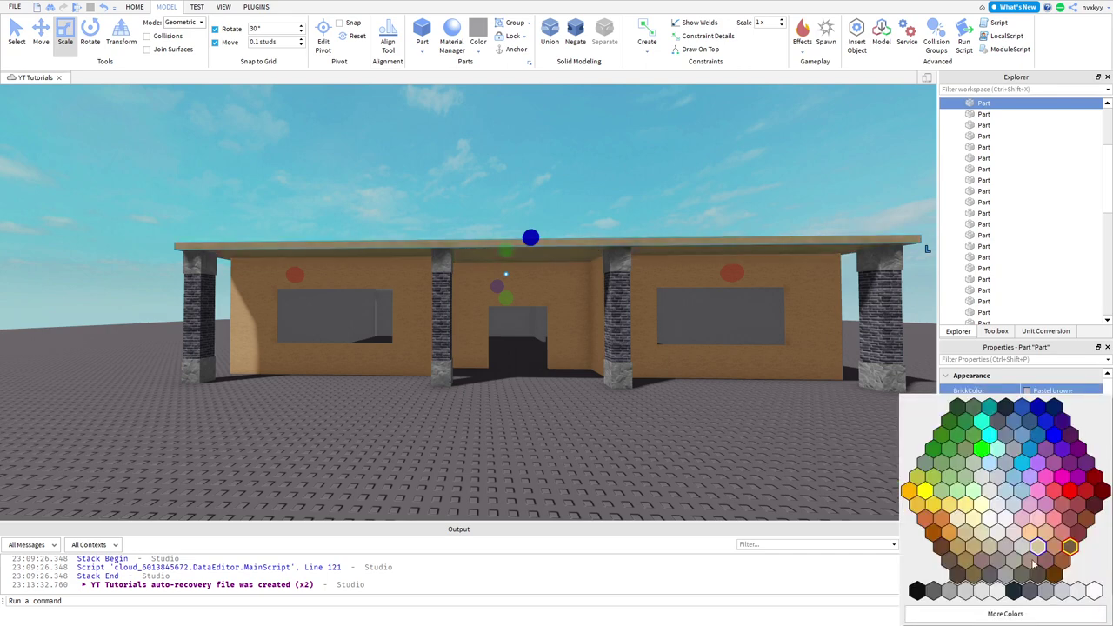
left_click(1010, 581)
left_click(451, 182)
key("a")
right_click_drag(451, 182, 452, 181)
key("s")
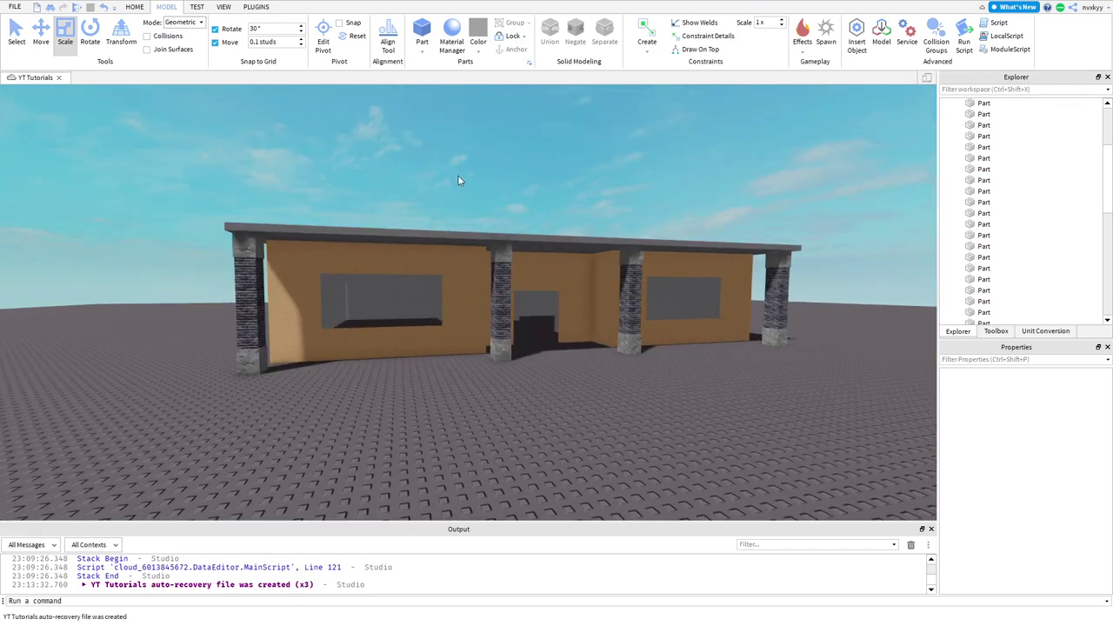
Step: Duplicate the concrete roof slab and move the copy down to ground level as the house's floor
left_click(410, 233)
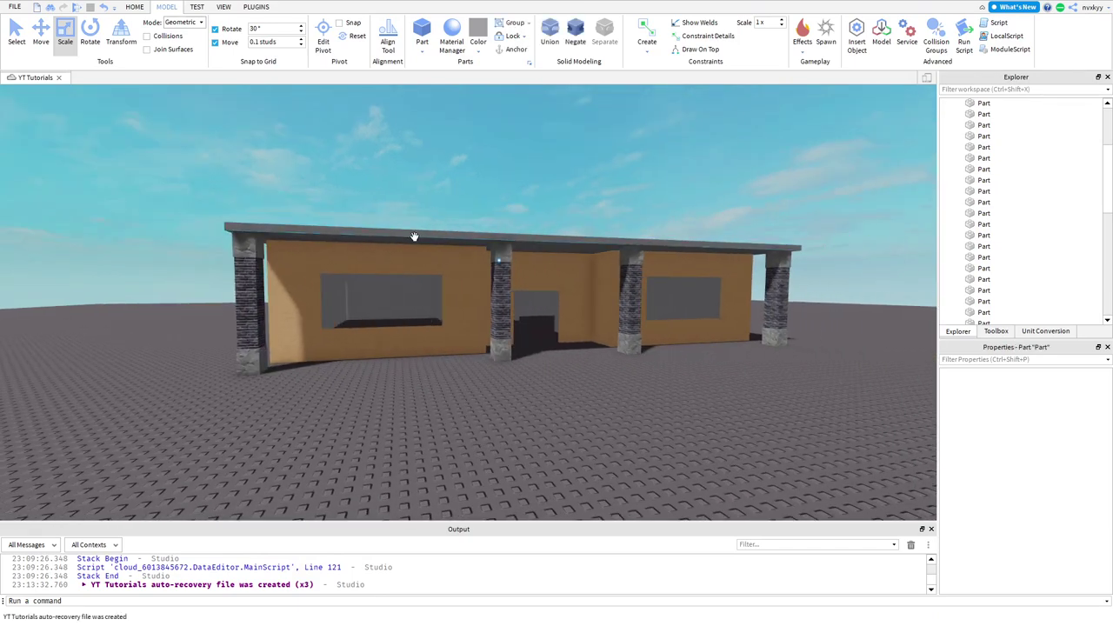
left_click(40, 37)
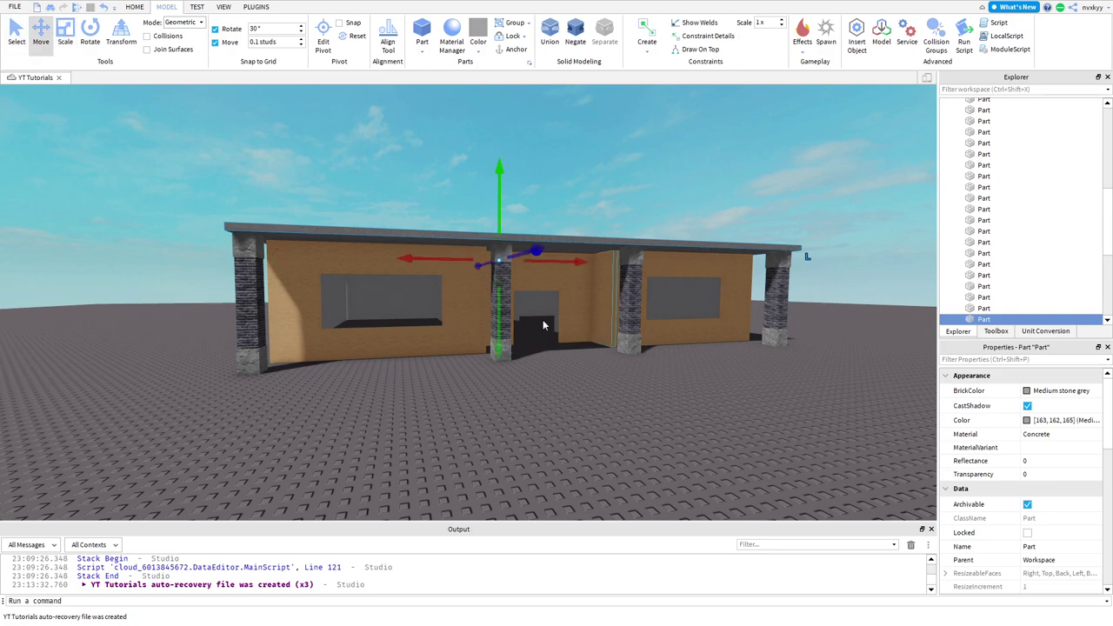
left_click_drag(503, 344, 500, 416)
left_click(136, 324)
Step: Check the new concrete floor inside the house and view the whole building from a distance
key("w")
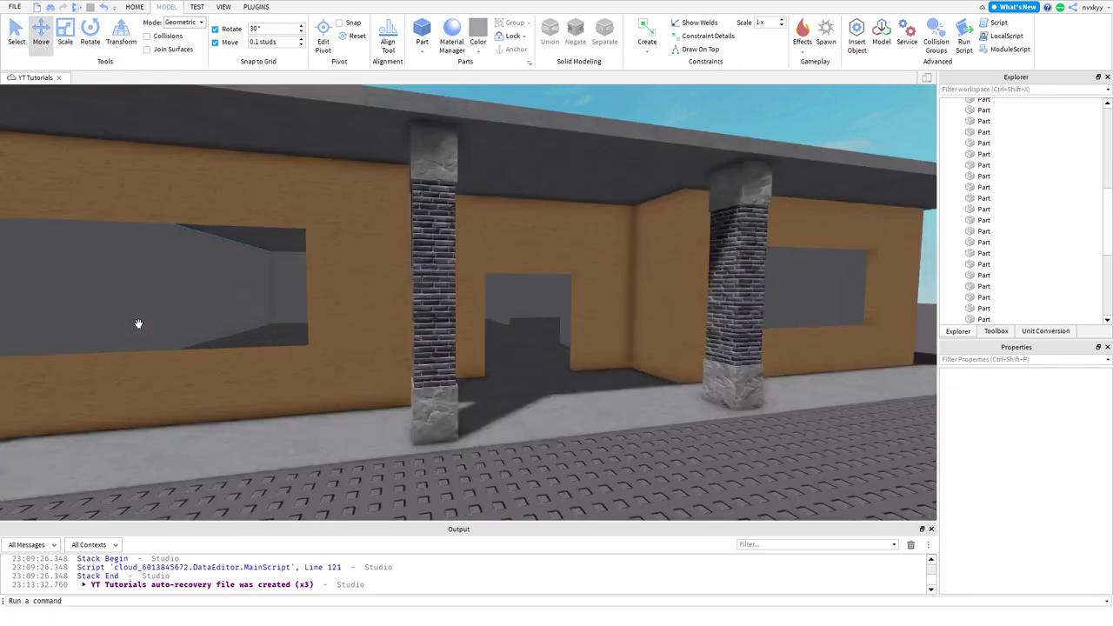
key("w")
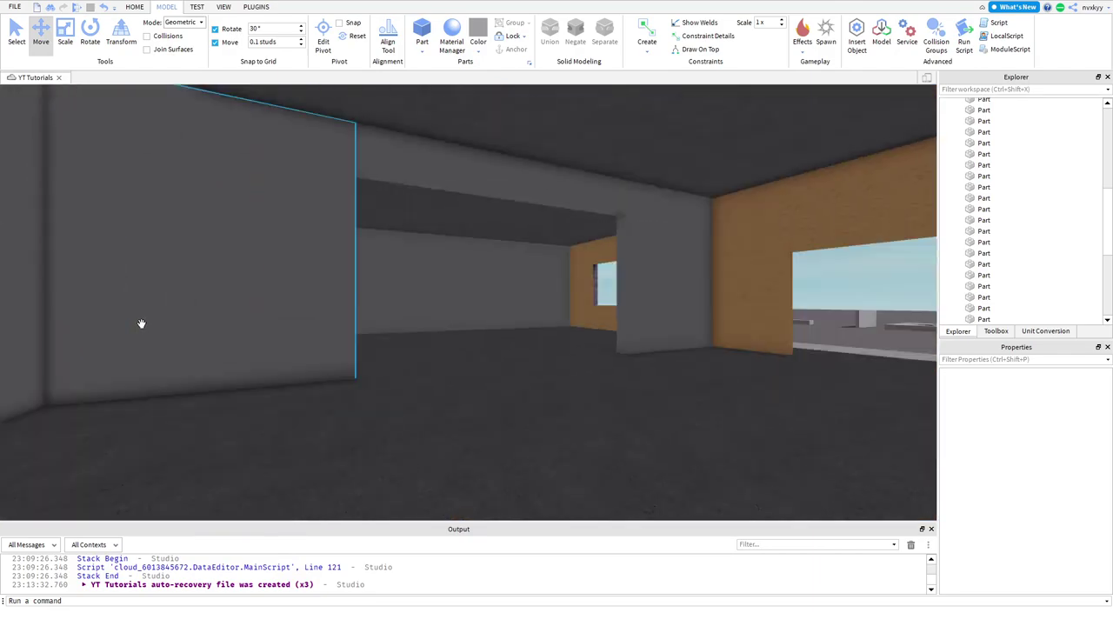
key("w")
right_click_drag(128, 323, 138, 325)
key("s")
key("a")
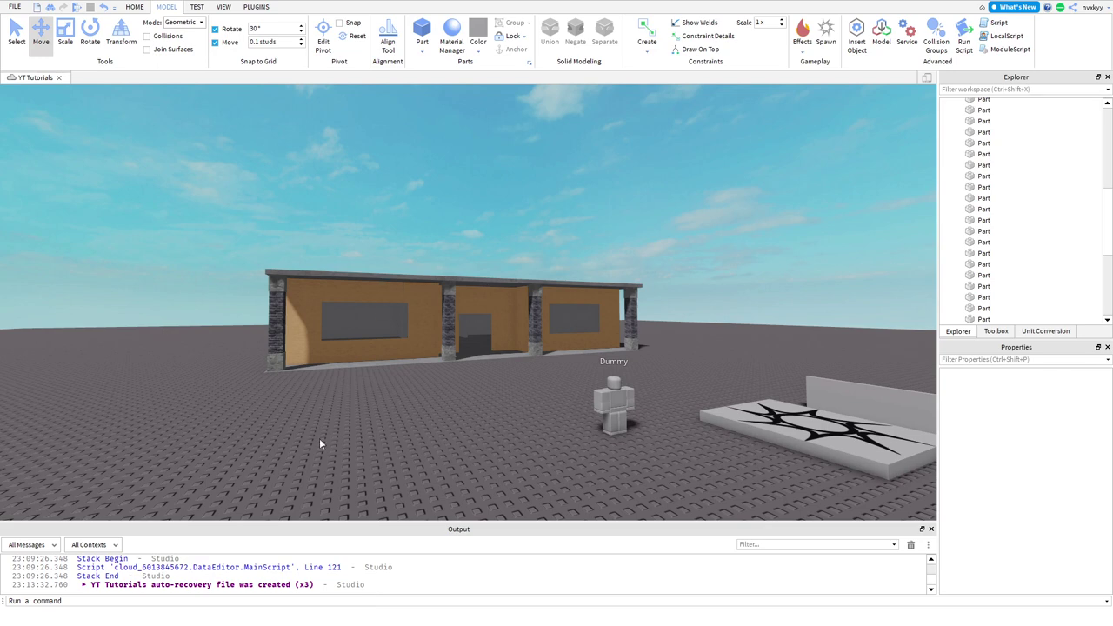
Step: Tour the house's interior rooms, examining the partitions, openings and ceiling
key("w")
right_click_drag(228, 338, 228, 339)
key("w")
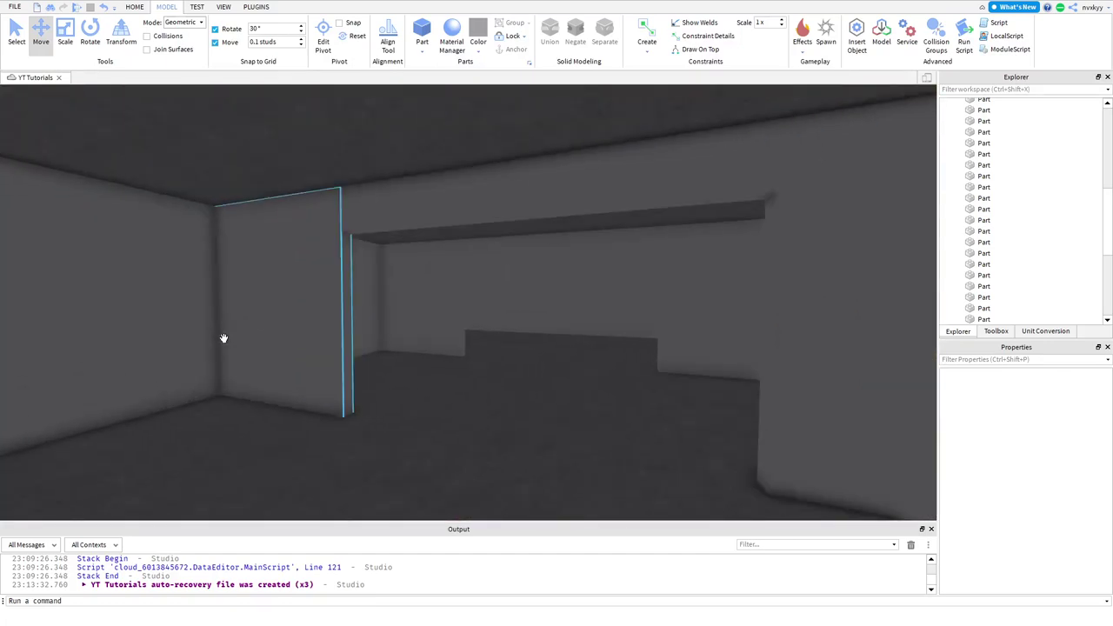
key("s")
right_click_drag(227, 339, 232, 341)
key("w")
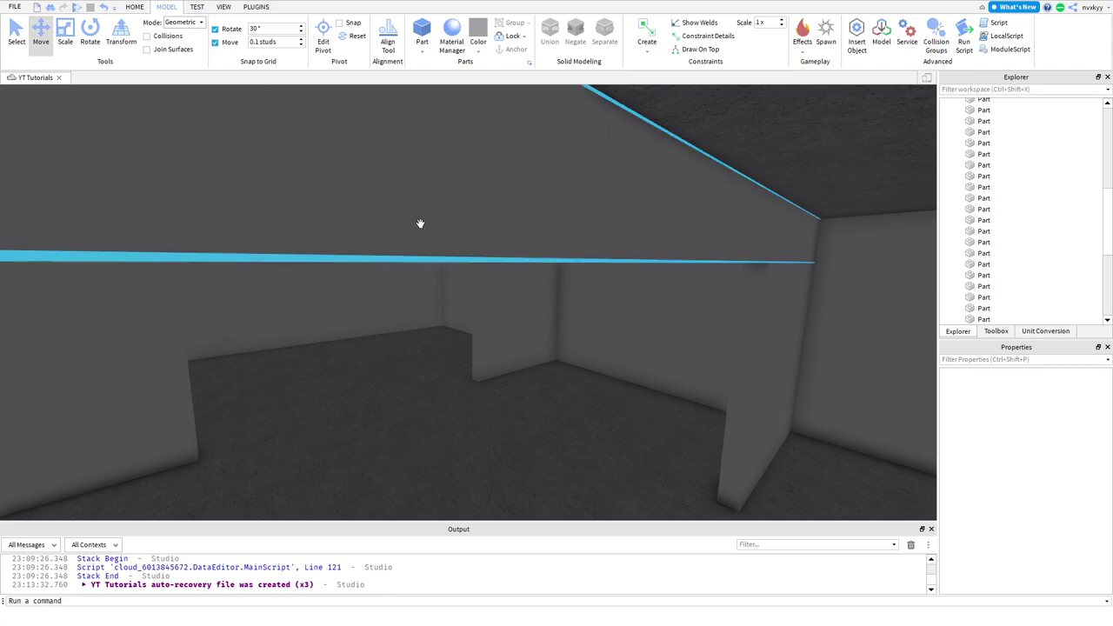
key("w")
right_click_drag(475, 263, 474, 264)
key("s")
key("w")
key("w")
key("a")
key("s")
key("w")
key("s")
key("d")
key("w")
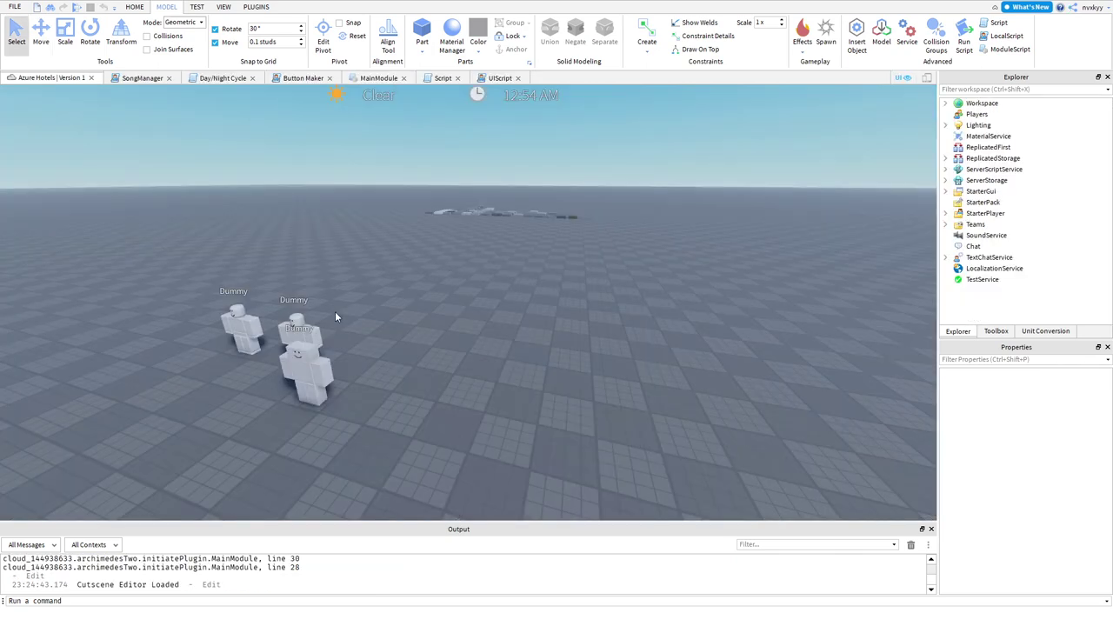
Step: Turn off ShowDevelopmentGui for StarterGui in the Azure Hotels place
right_click_drag(395, 309, 395, 312)
key("w")
left_click(978, 191)
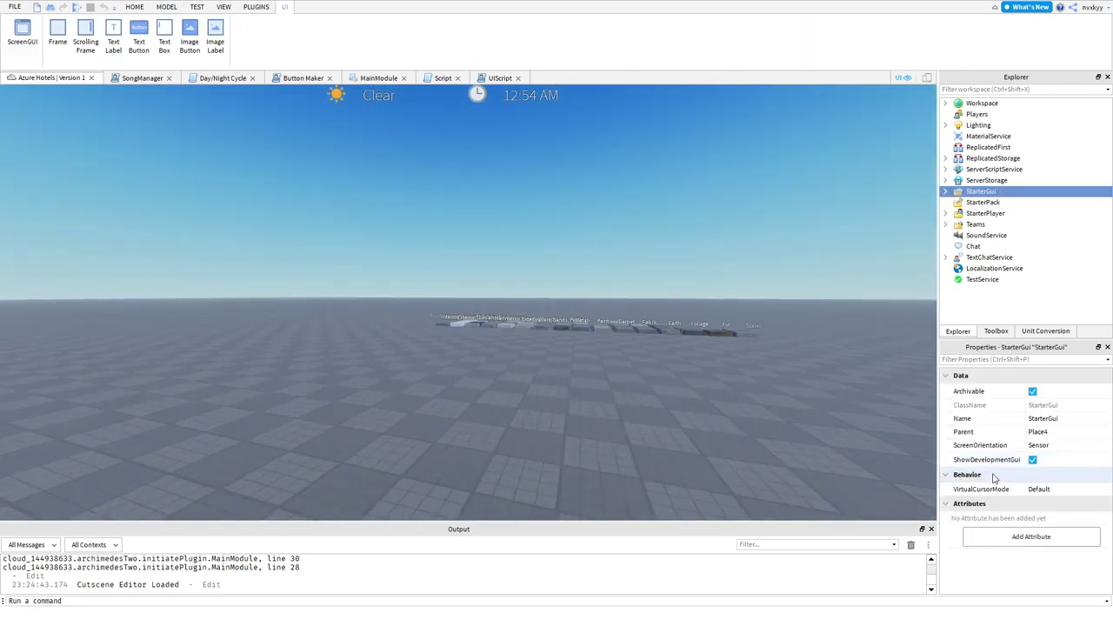
left_click(526, 236)
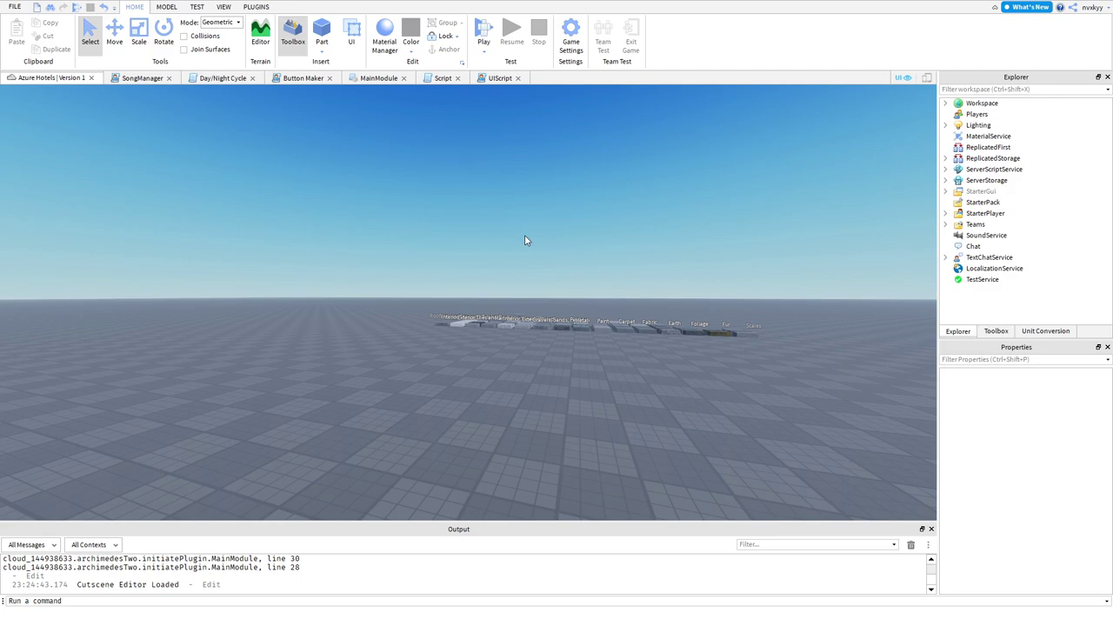
Step: Survey the rows of texture sample blocks by category, from Roofing and Wallpapers through to Fur
key("w")
right_click_drag(525, 236, 590, 376)
key("a")
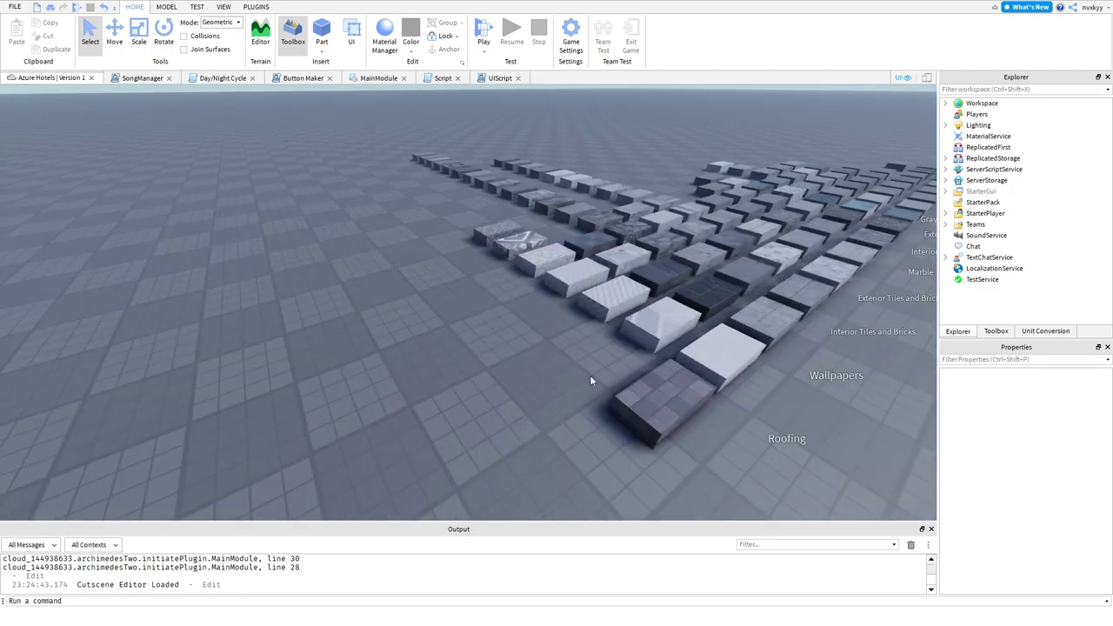
right_click_drag(637, 294, 520, 294)
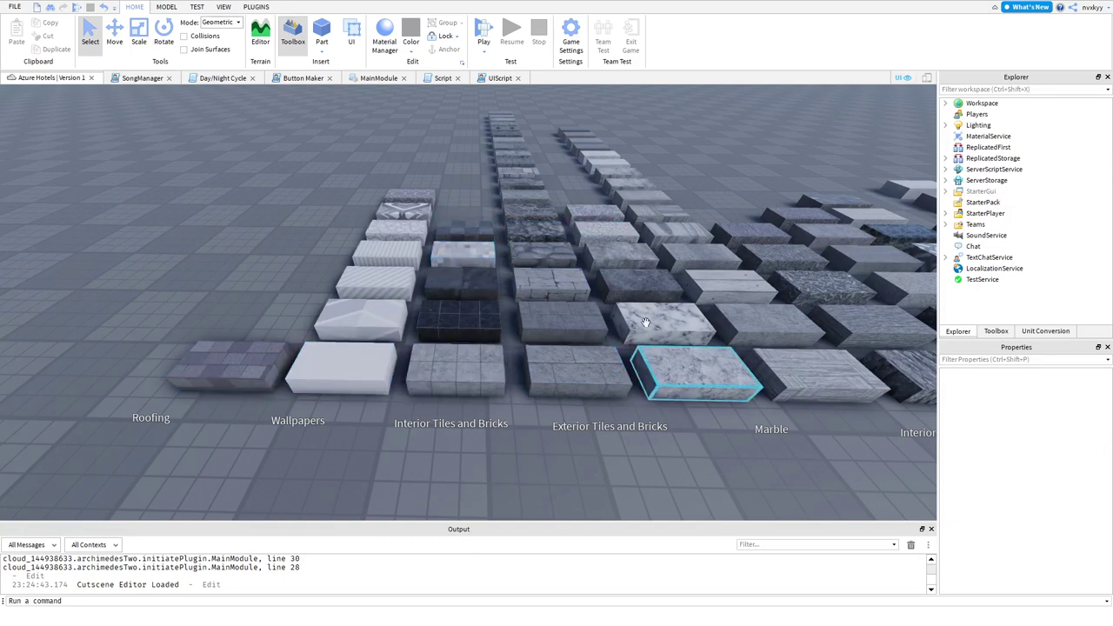
key("d")
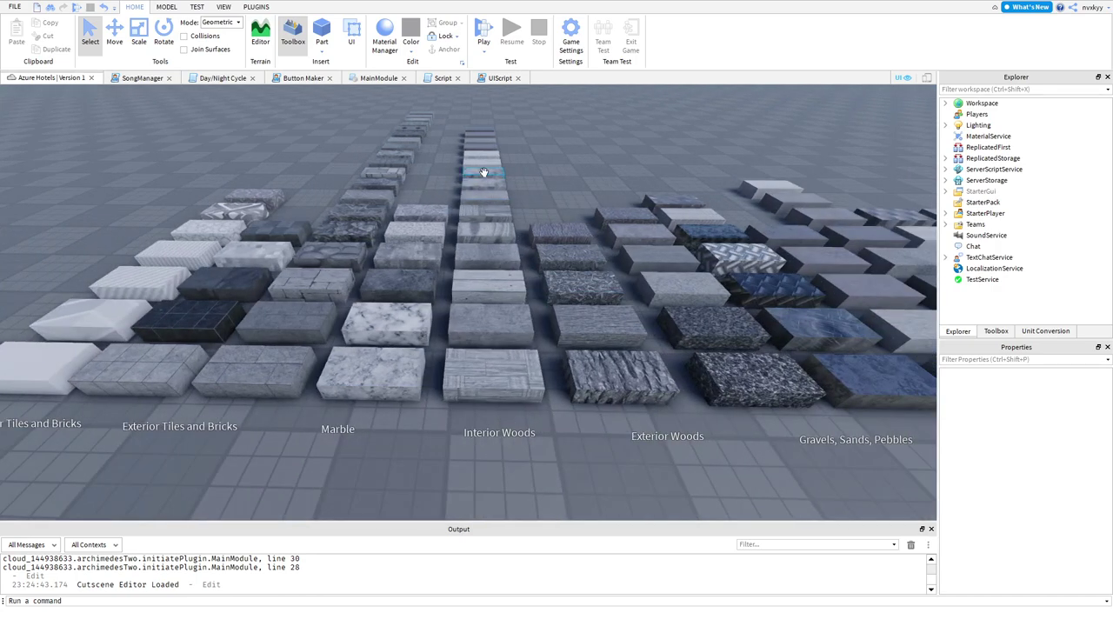
key("d")
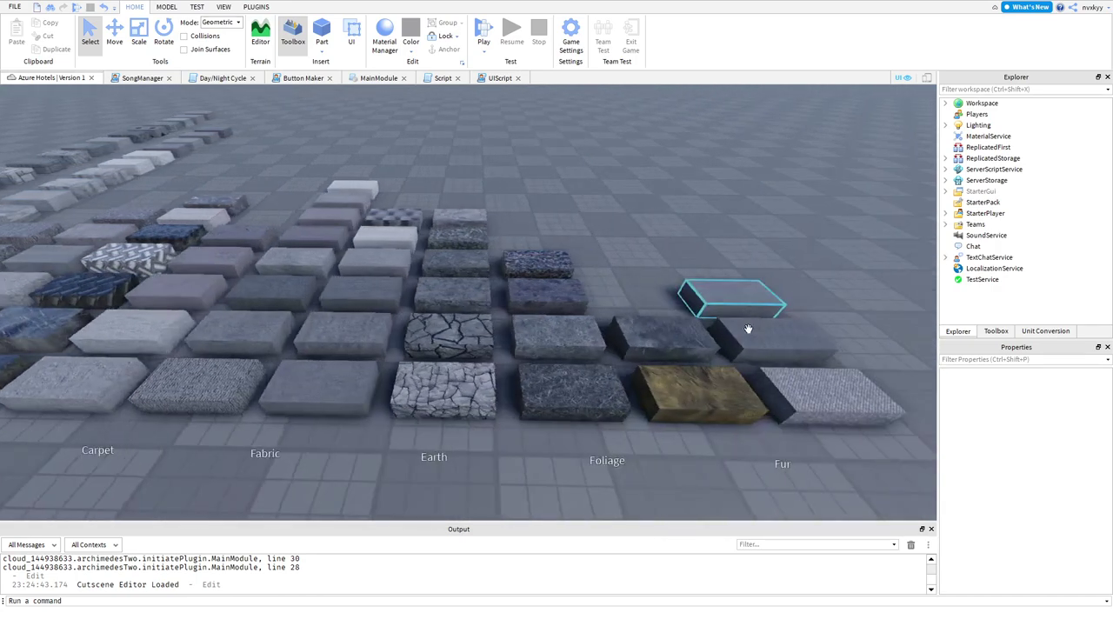
key("d")
Step: Examine the wall samples with the geometric wallpaper pattern
mouse_move(749, 329)
right_mouse_down()
mouse_move(733, 330)
mouse_move(743, 335)
right_mouse_up()
key("w")
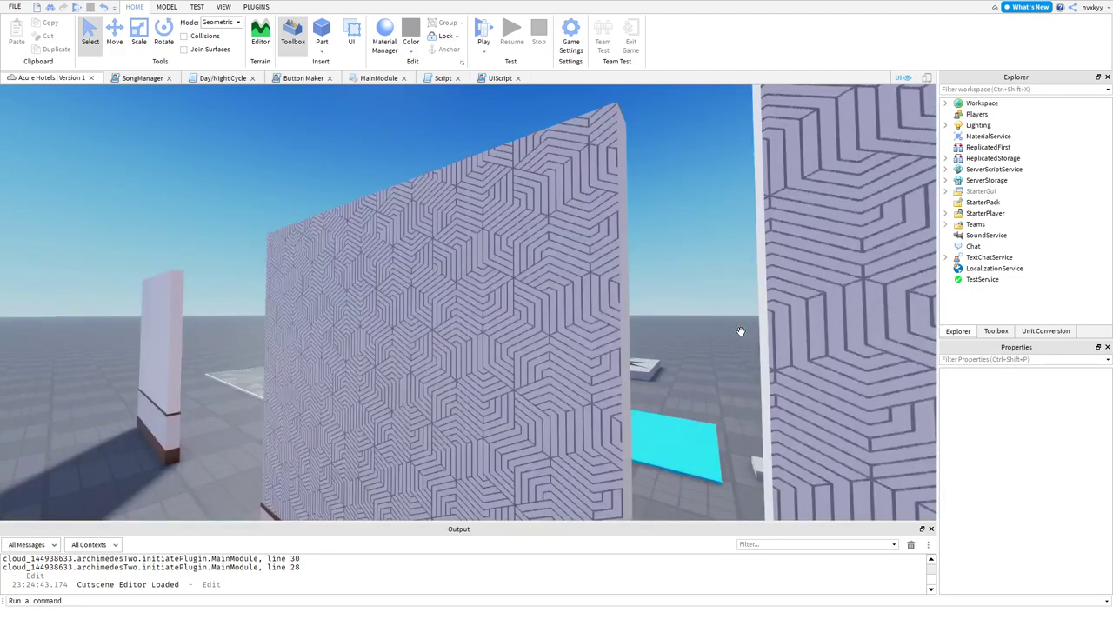
key("w")
right_click_drag(741, 331, 705, 341)
Step: Examine the patterned carpet sample on the floor up close, undoing any accidental change to it
left_click(705, 341)
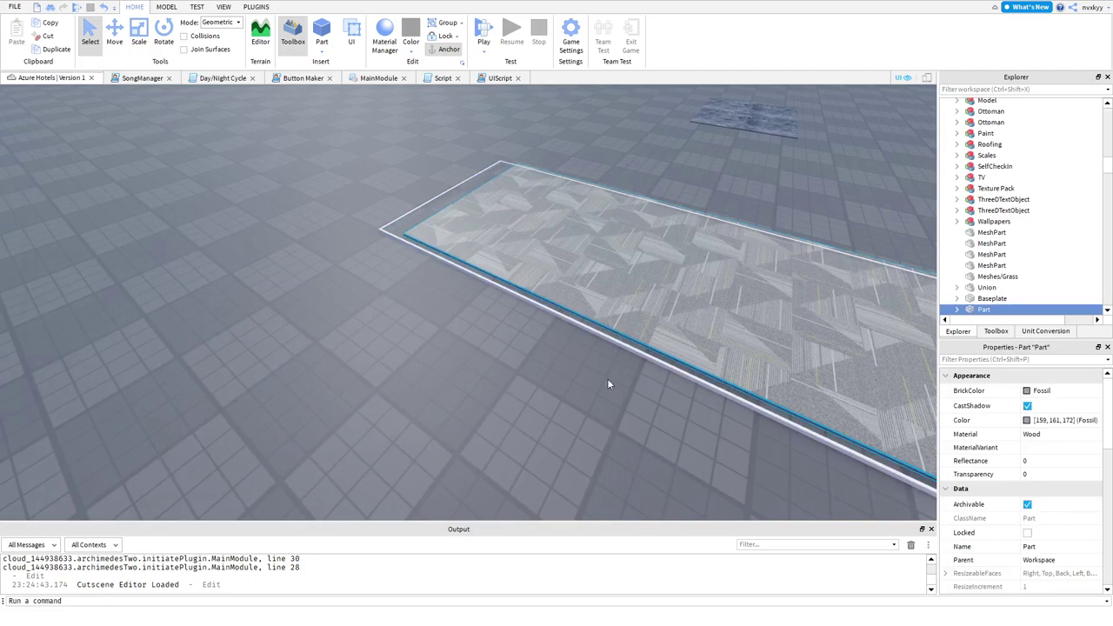
key("ctrl+z")
left_click(313, 384)
key("w")
right_click_drag(314, 384, 654, 305)
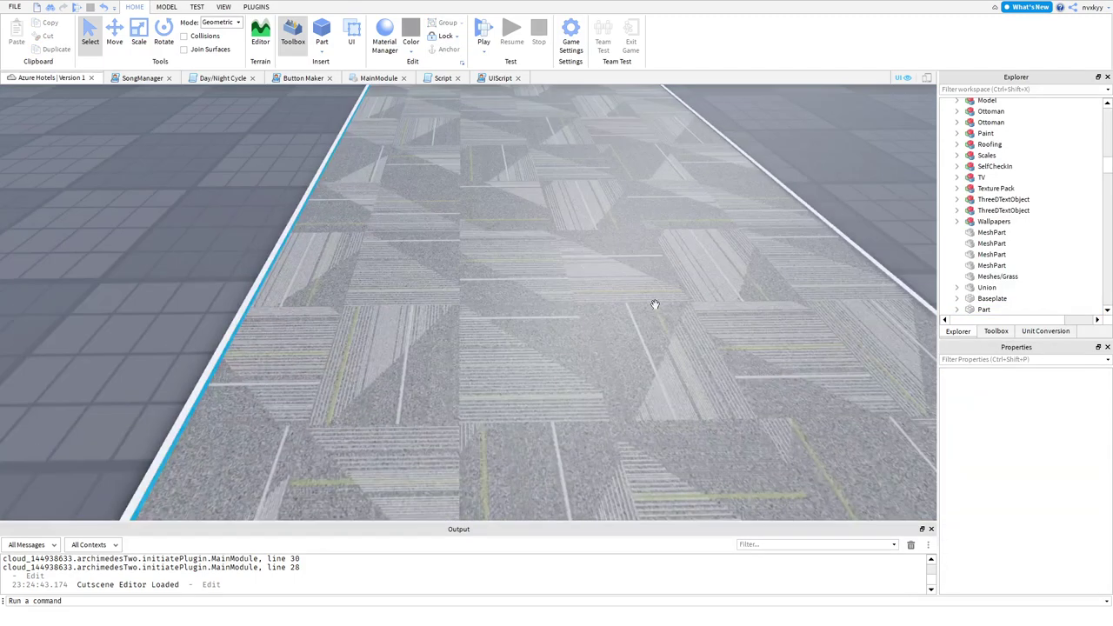
scroll(457, 353, "down", 3)
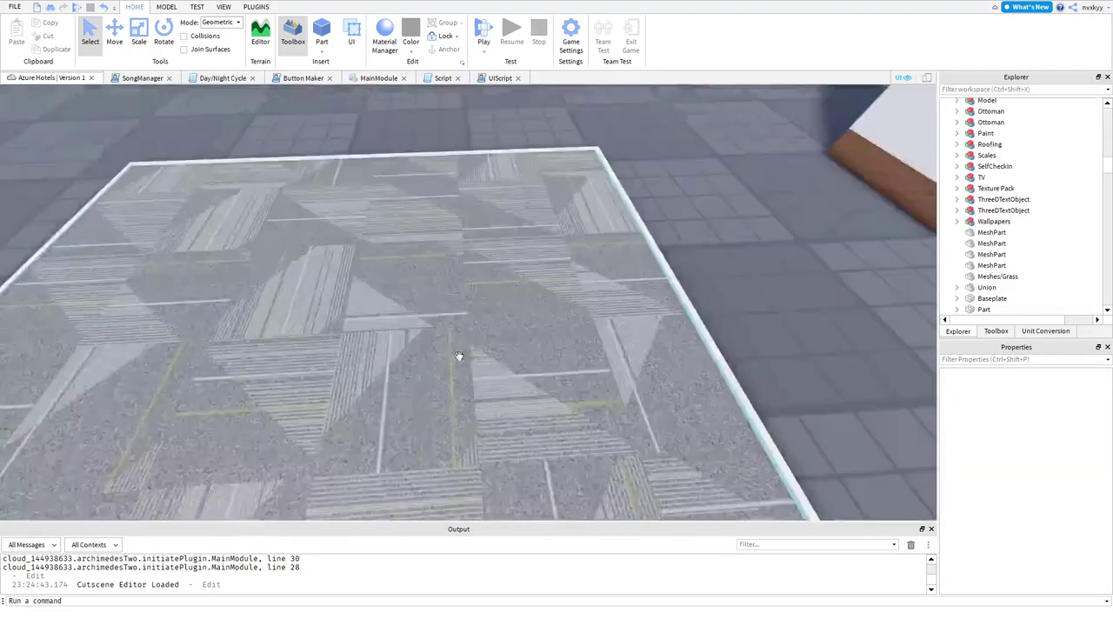
scroll(457, 355, "up", 3)
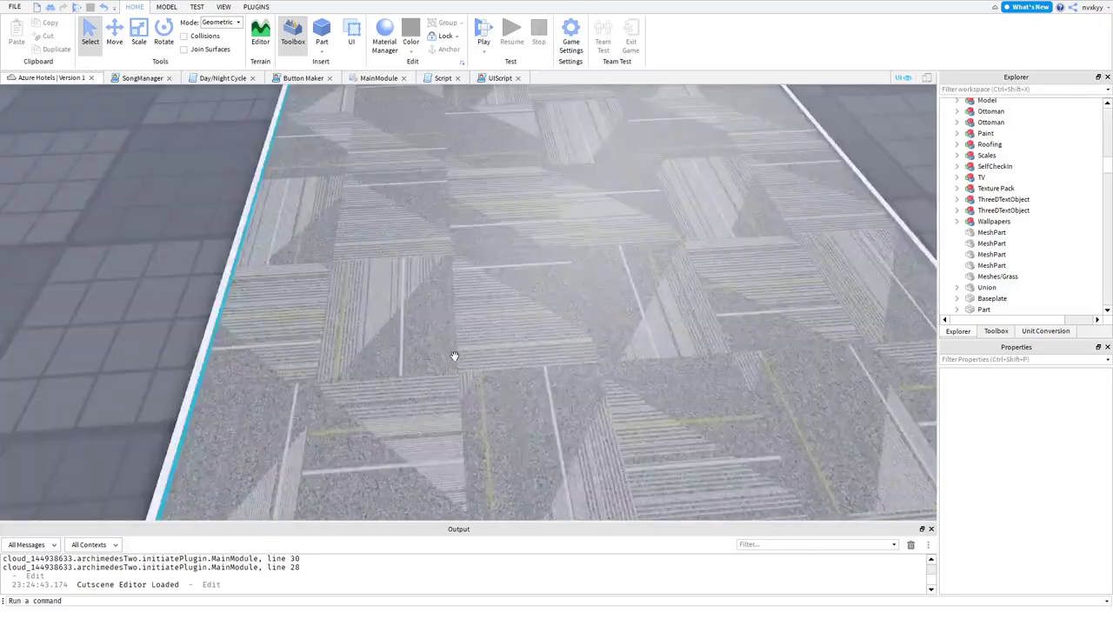
scroll(454, 356, "down", 3)
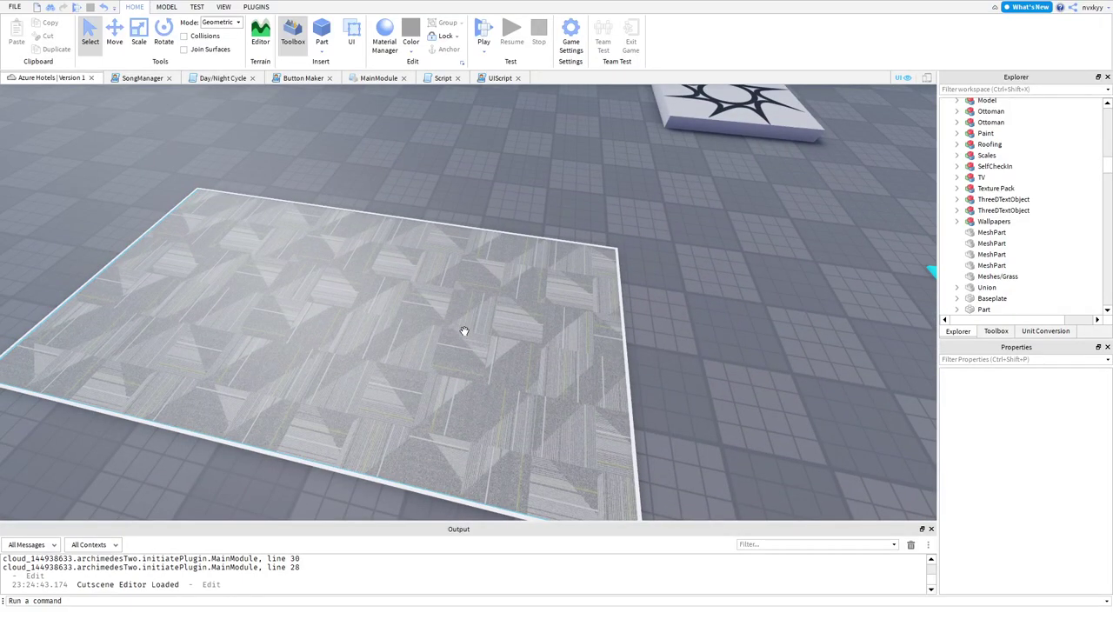
scroll(441, 348, "down", 1)
Step: Select the Azure Hotels sign's brick body, dark cap and light brick base to examine its construction
right_click_drag(440, 348, 442, 358)
key("w")
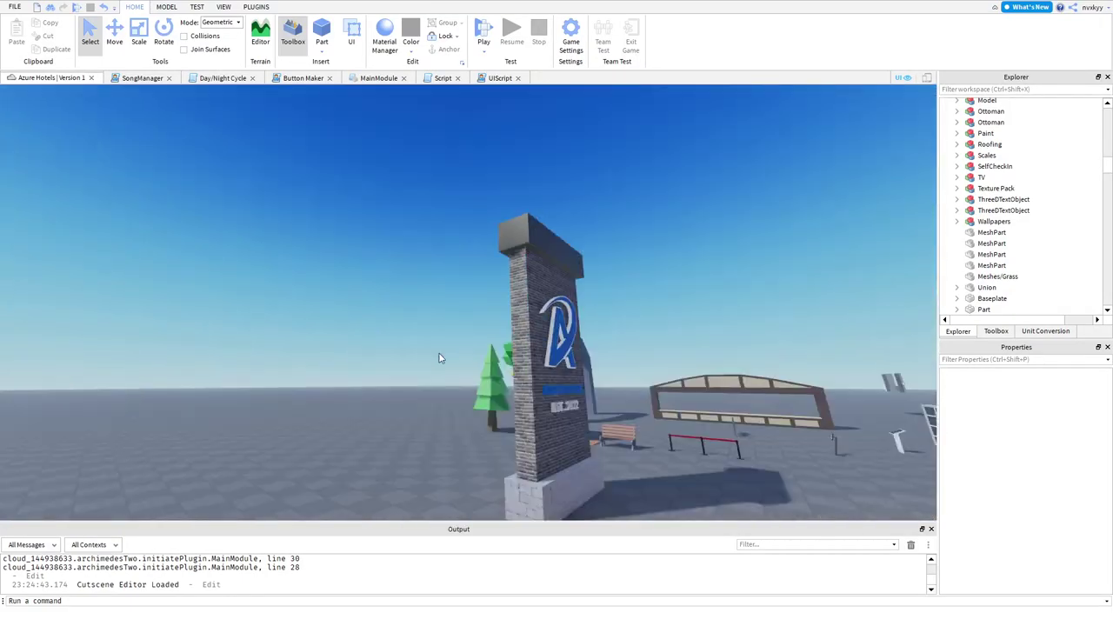
key("w")
left_click(371, 283)
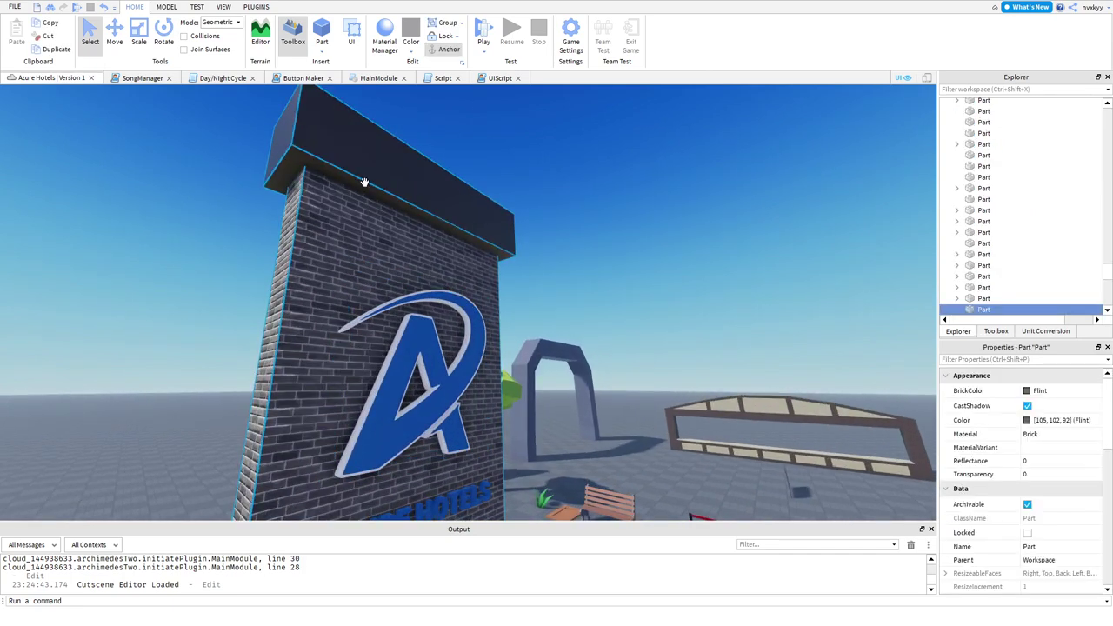
right_click_drag(368, 179, 406, 362)
key("d")
right_click_drag(314, 355, 280, 353)
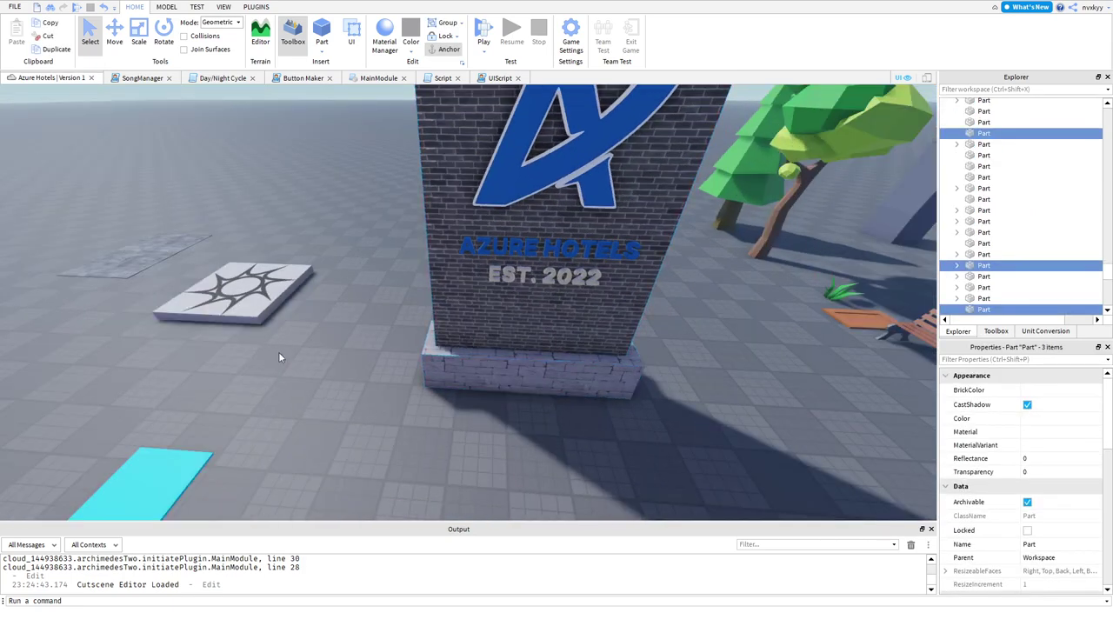
Step: Inspect the properties of the sign's base and of its brick body individually
left_click(282, 354)
left_click(449, 351)
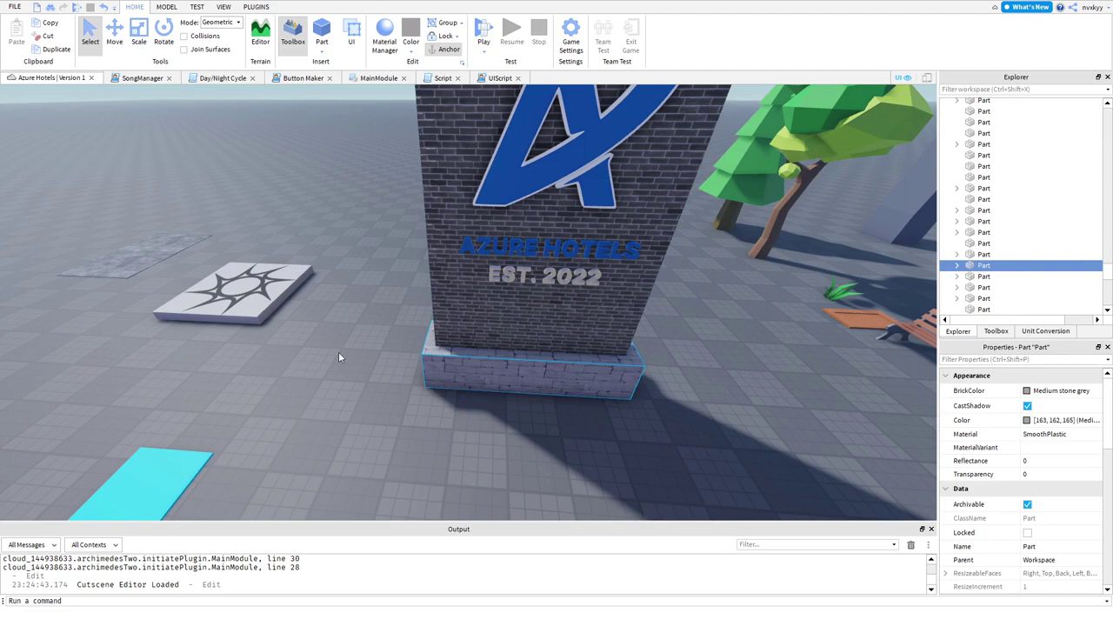
left_click(456, 170)
right_click_drag(456, 170, 458, 176)
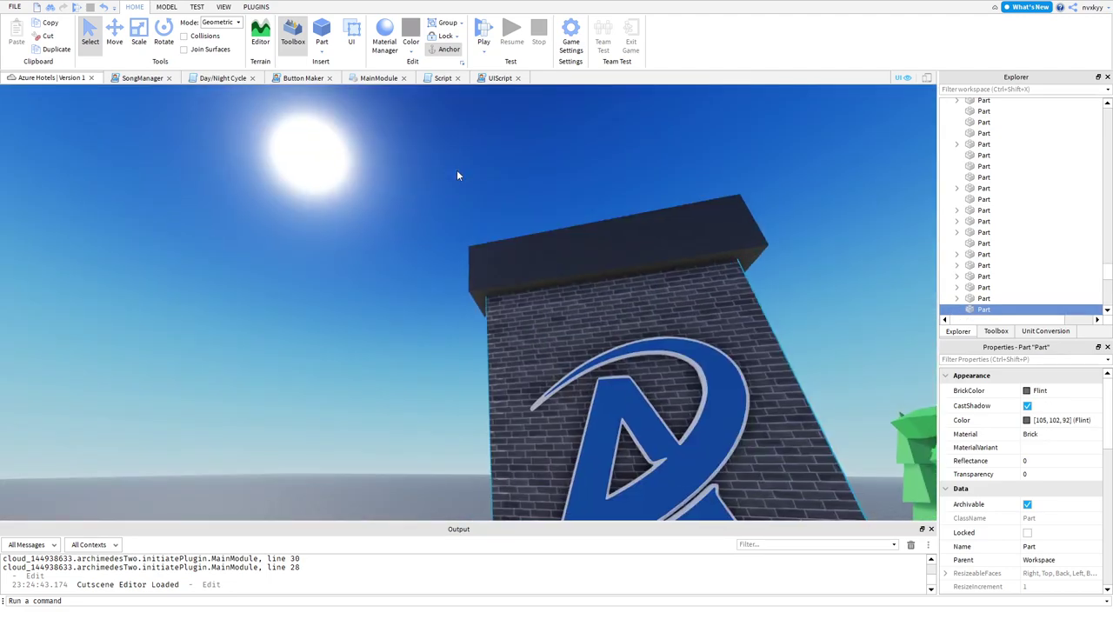
Step: Clear the selection and view the Azure Hotels sign from its narrow side
left_click(448, 274)
key("s")
right_click_drag(448, 274, 460, 274)
key("a")
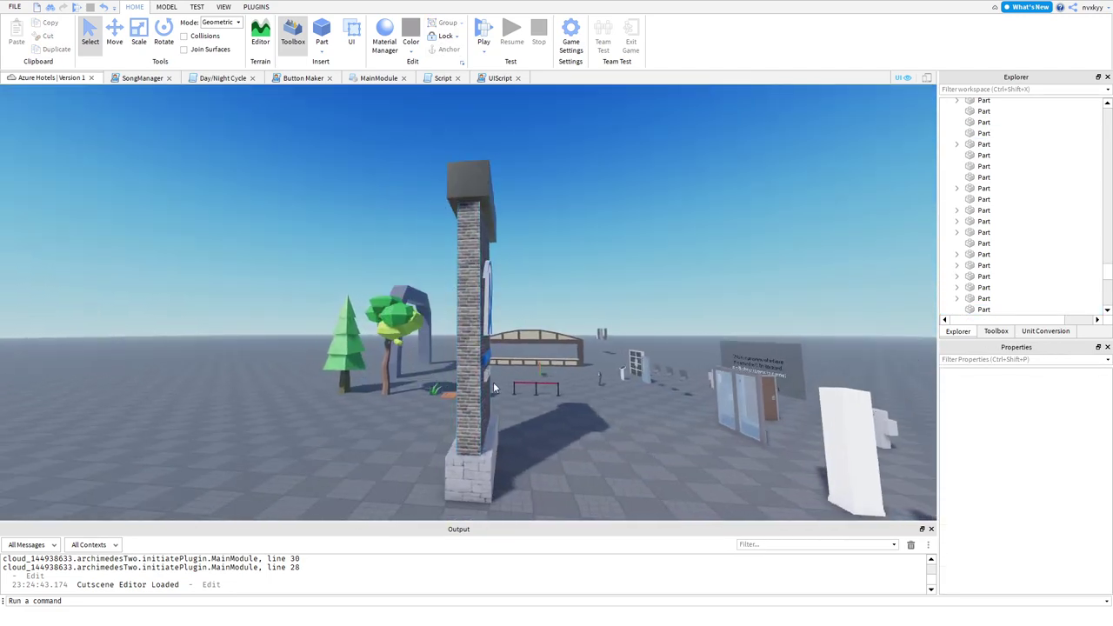
Step: Examine the patterned wall panel, the doorway wall and the hanging red punching bag up close
key("d")
right_click_drag(493, 382, 384, 348)
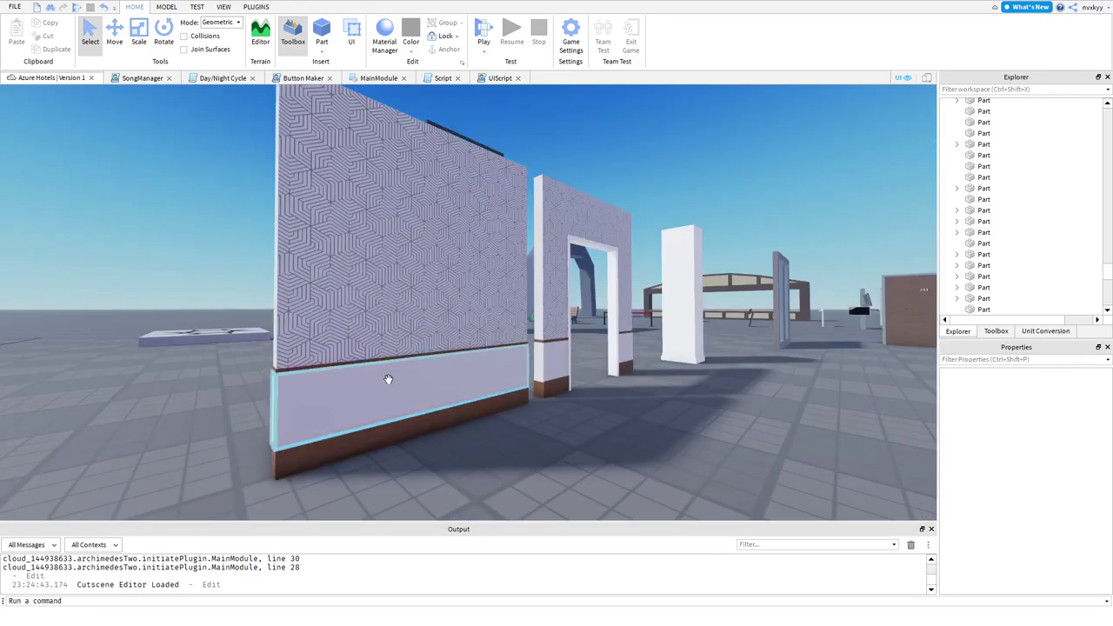
key("d")
right_click_drag(389, 379, 407, 381)
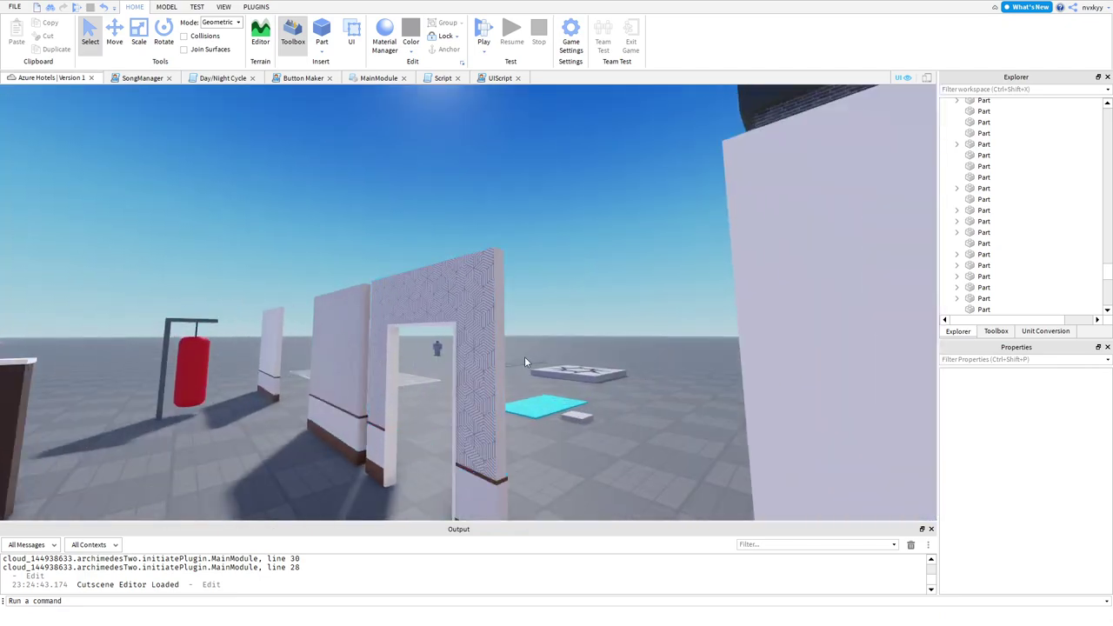
key("w")
right_click_drag(478, 345, 482, 344)
key("s")
key("w")
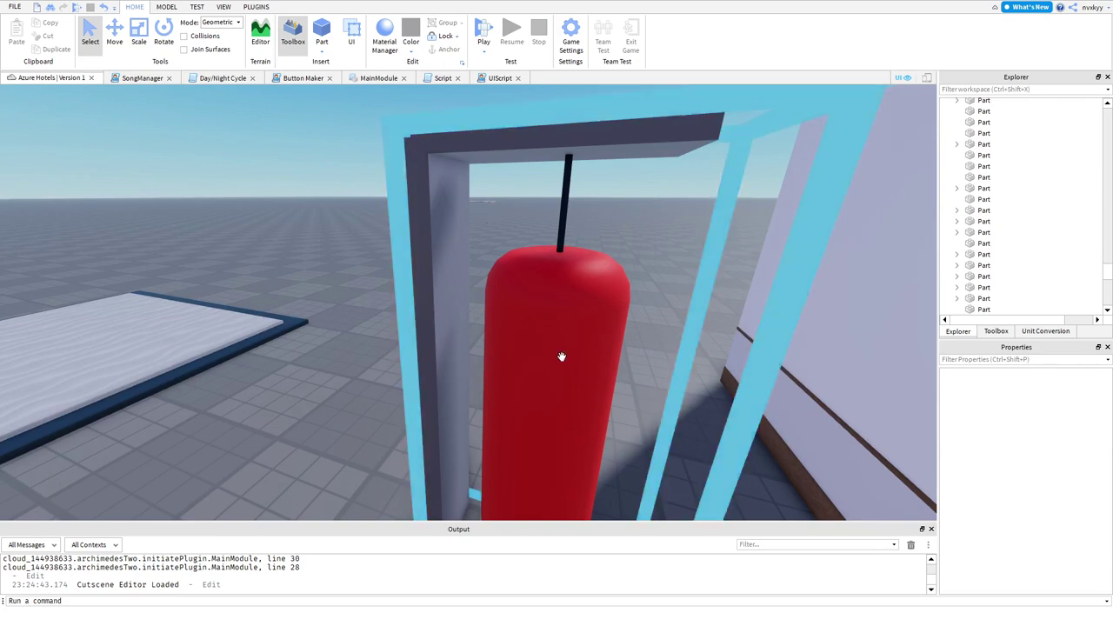
Step: Examine the layered green pine tree up close, followed by the wooden bed model
right_click_drag(358, 337, 473, 387)
key("w")
key("w")
key("w")
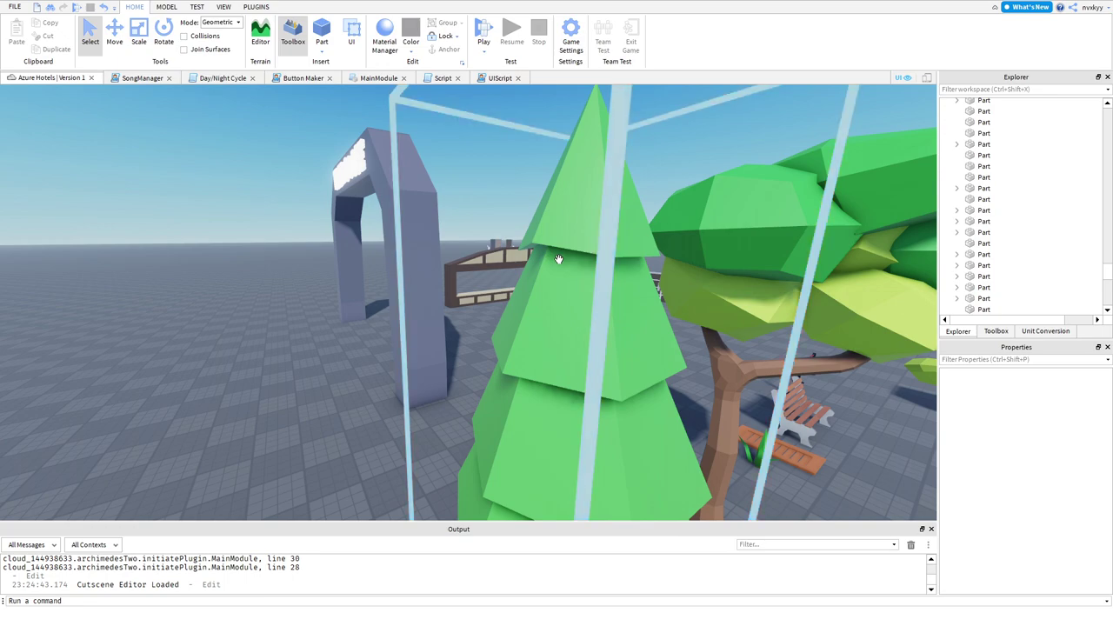
scroll(558, 259, "up", 3)
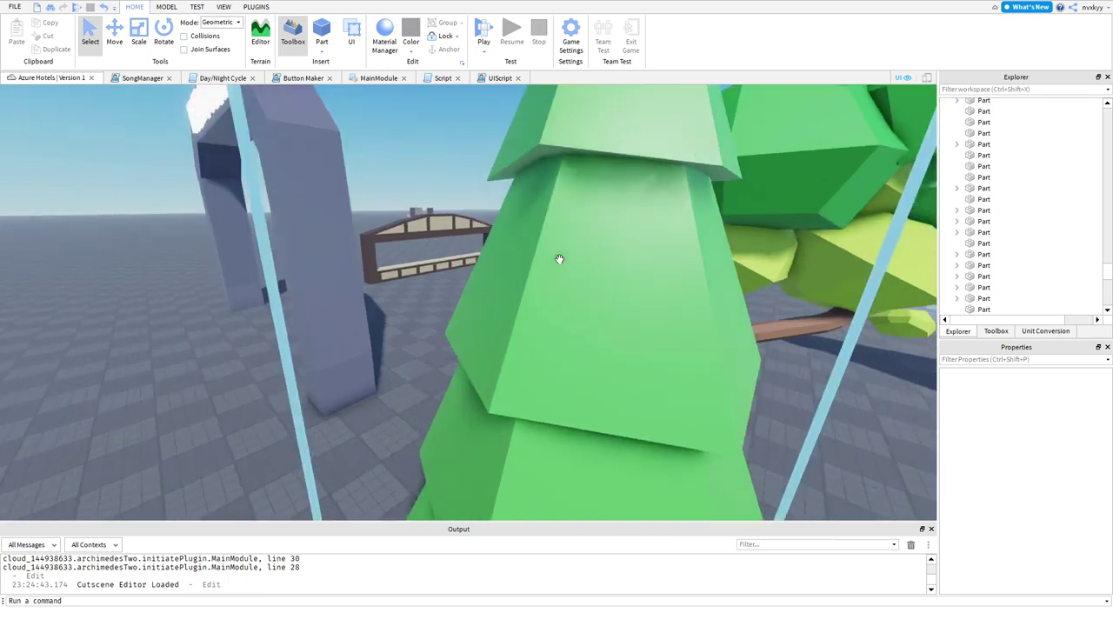
key("w")
right_click_drag(559, 259, 553, 272)
key("w")
key("w")
key("a")
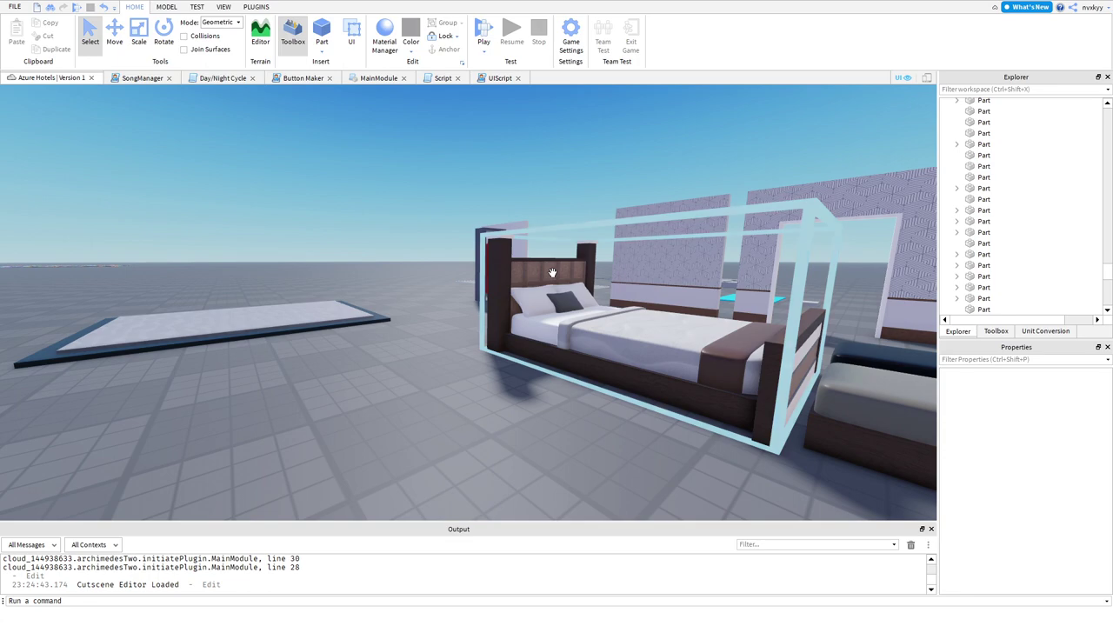
Step: Examine the bed from its foot end and view the wall panels together with the Azure Hotels sign
key("d")
right_click_drag(552, 272, 552, 272)
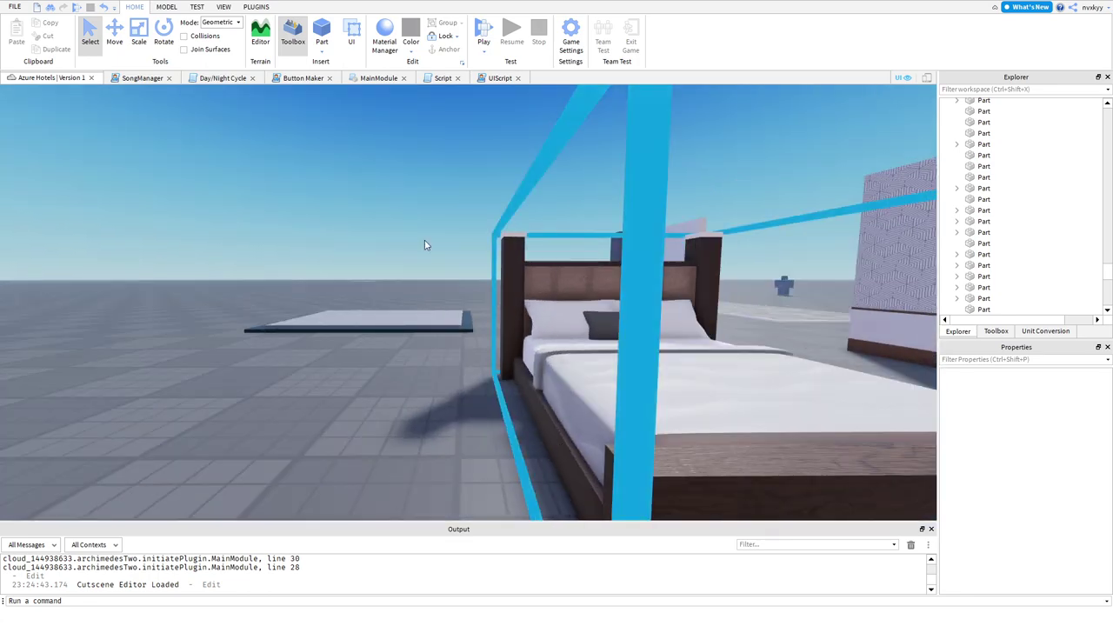
mouse_move(397, 344)
right_mouse_down()
mouse_move(382, 341)
mouse_move(398, 346)
right_mouse_up()
key("w")
key("w")
right_click_drag(788, 291, 786, 288)
key("s")
key("a")
right_click_drag(496, 356, 497, 355)
right_click_drag(576, 259, 575, 260)
key("d")
right_click_drag(553, 305, 553, 305)
key("w")
mouse_move(422, 360)
right_mouse_down()
mouse_move(447, 348)
mouse_move(405, 350)
mouse_move(429, 365)
right_mouse_up()
key("w")
key("w")
key("d")
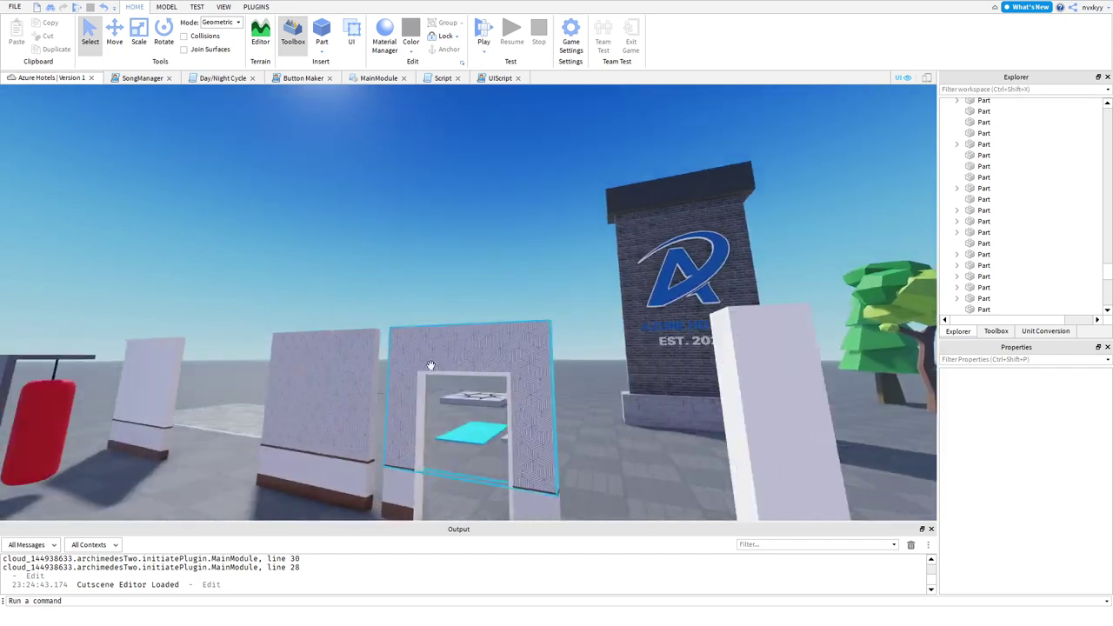
key("a")
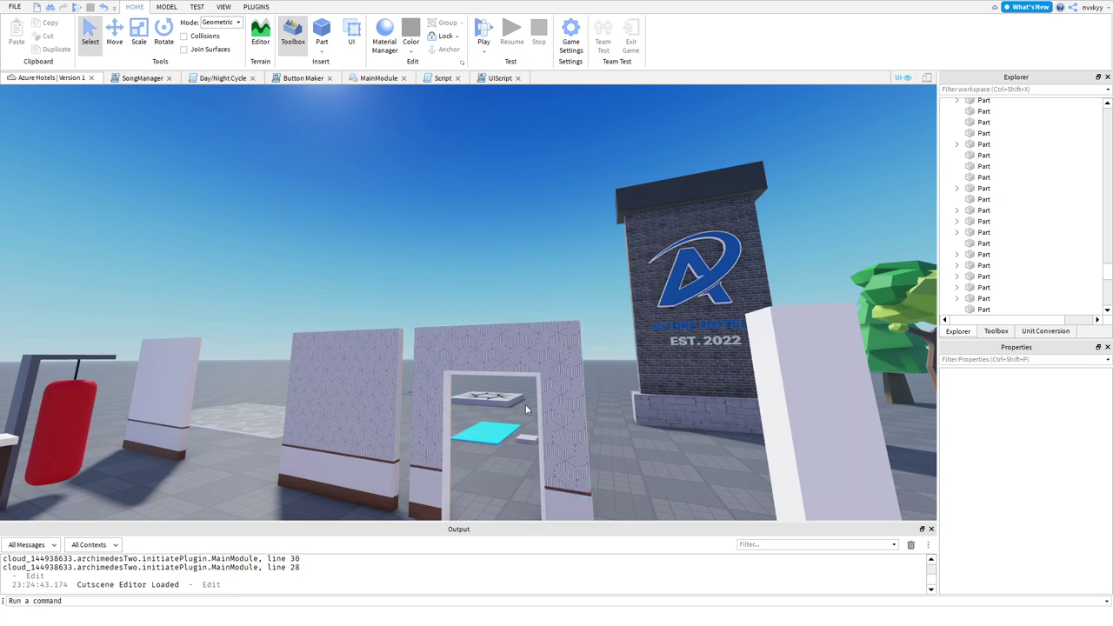
Step: Insert a block part on the open floor near the bed and set its material to WoodPlanks
key("w")
right_click_drag(333, 362, 291, 326)
key("w")
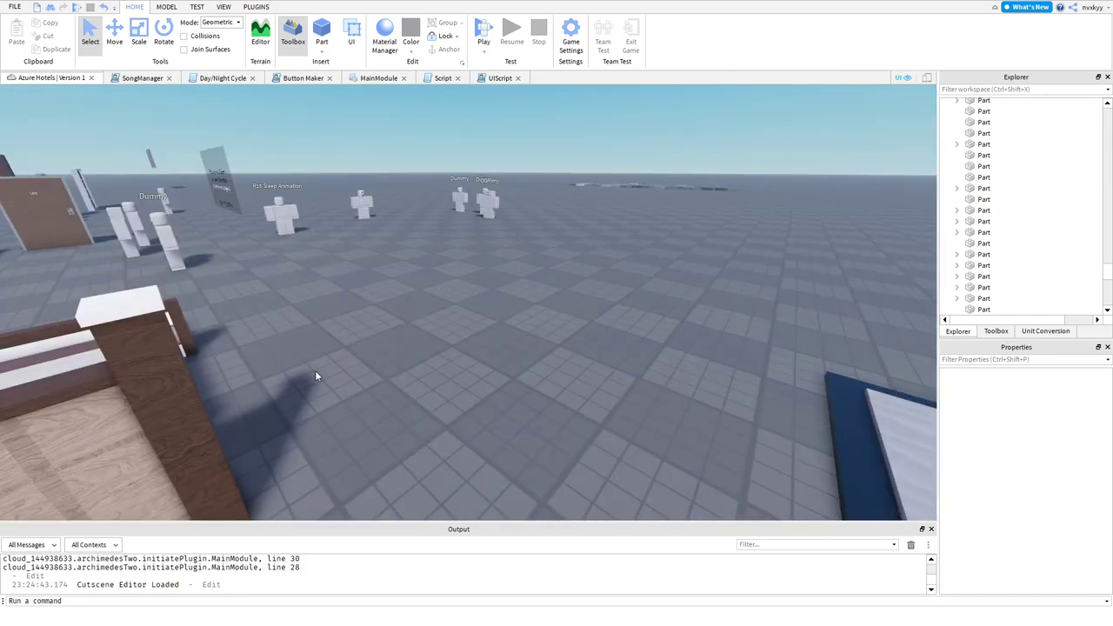
left_click(321, 35)
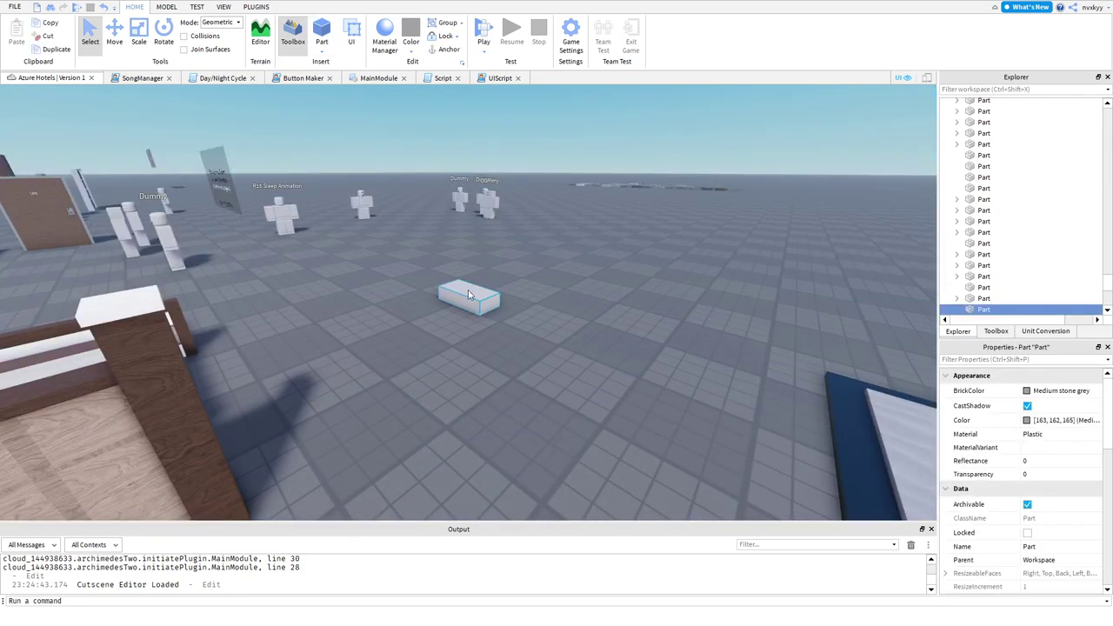
left_click(1050, 433)
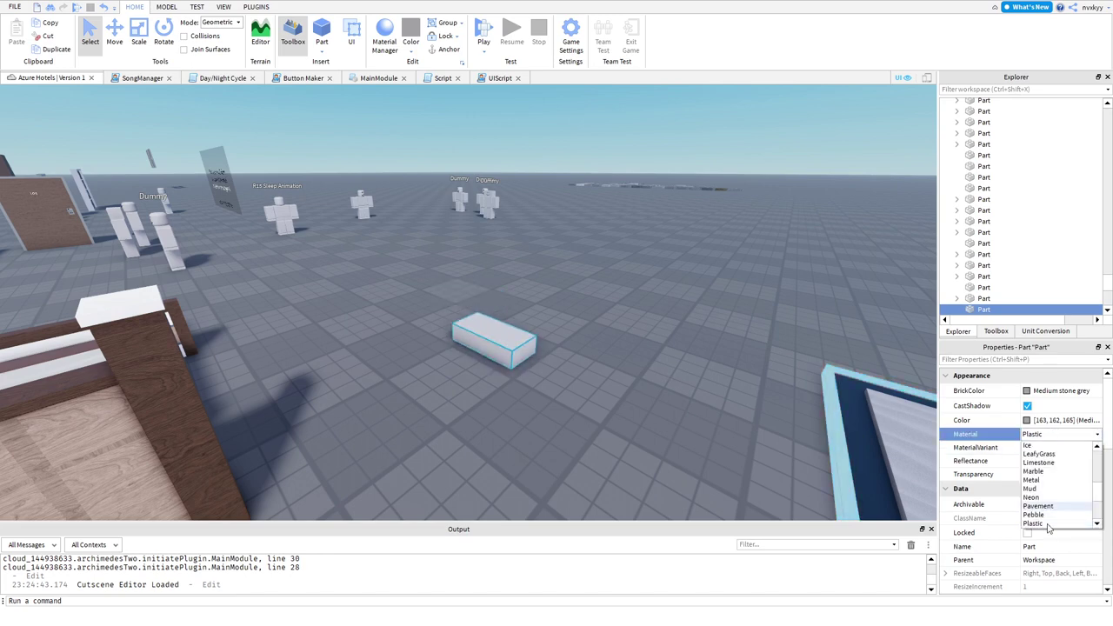
left_click(1053, 525)
left_click(492, 400)
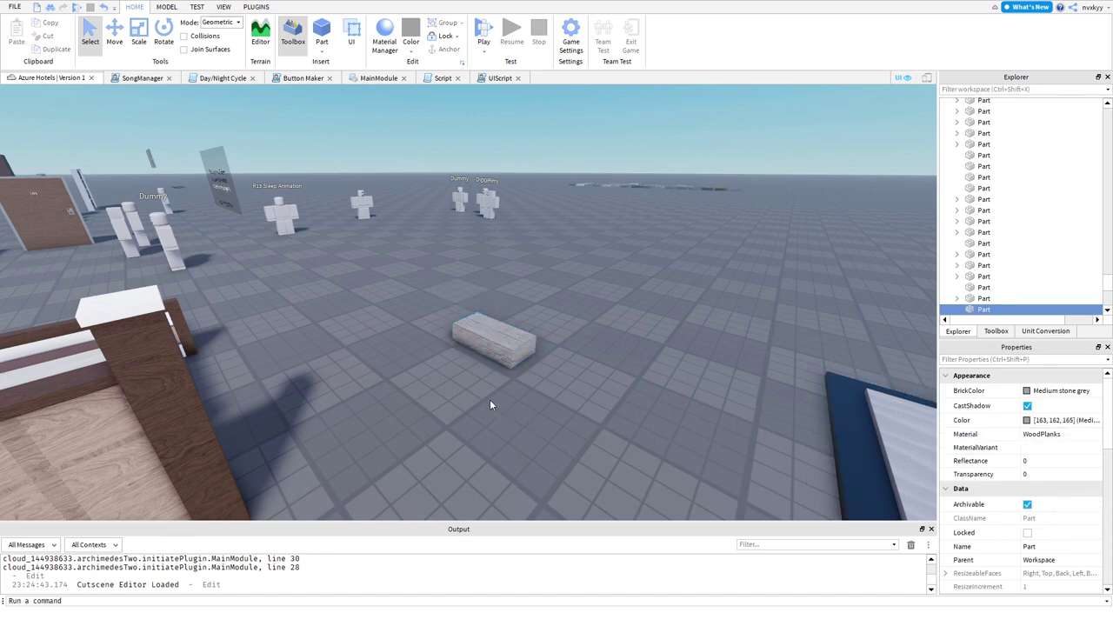
Step: Scale the WoodPlanks block into a wide, thin floor slab
right_click_drag(490, 399, 480, 389)
key("d")
left_click(479, 379)
left_click_drag(478, 376, 432, 289)
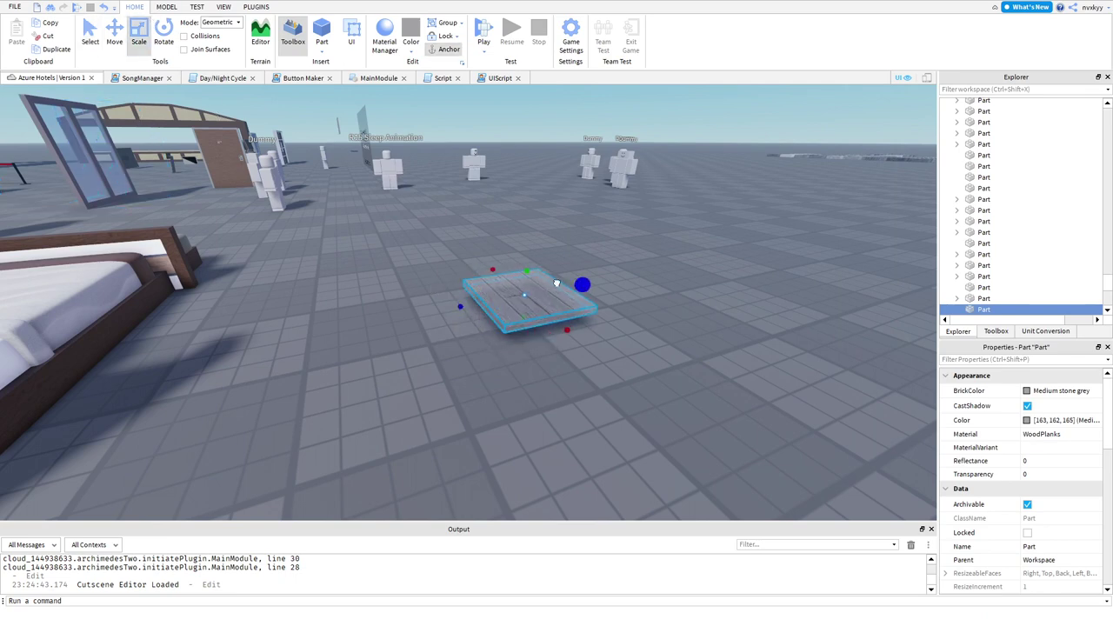
left_click_drag(491, 262, 462, 244)
left_click(419, 259)
Step: Duplicate the wooden slab and rescale the copy so it differs from the original
key("a")
right_click_drag(419, 260, 420, 254)
key("w")
left_click(426, 243)
key("ctrl+d")
left_click_drag(408, 207, 407, 219)
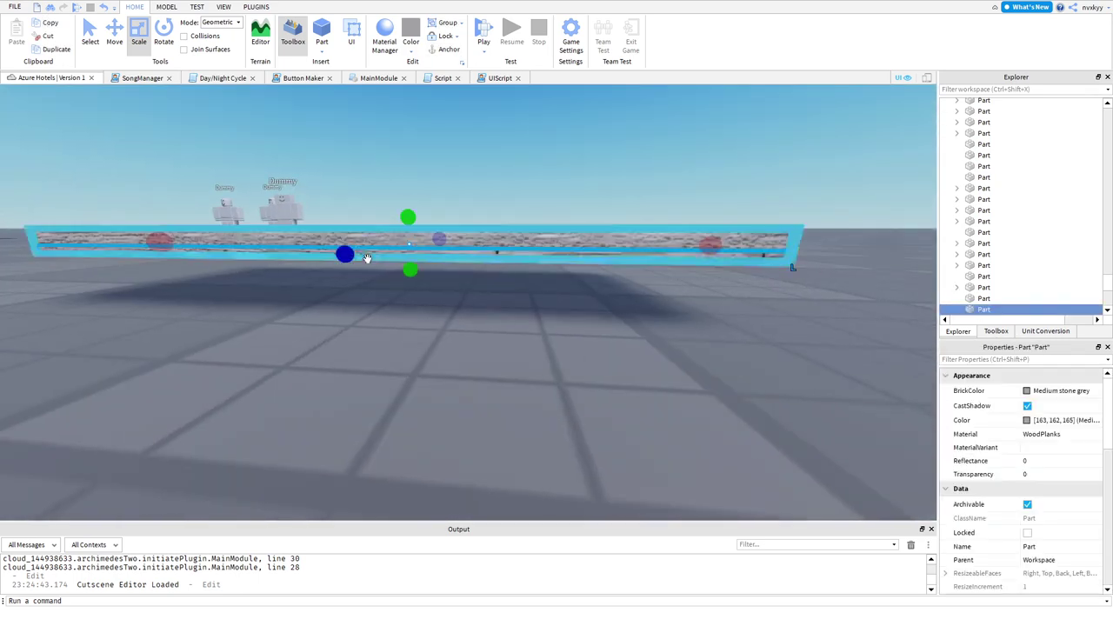
mouse_move(367, 258)
left_mouse_down()
mouse_move(375, 298)
mouse_move(363, 286)
mouse_move(380, 259)
left_mouse_up()
key("a")
right_click_drag(380, 258, 385, 249)
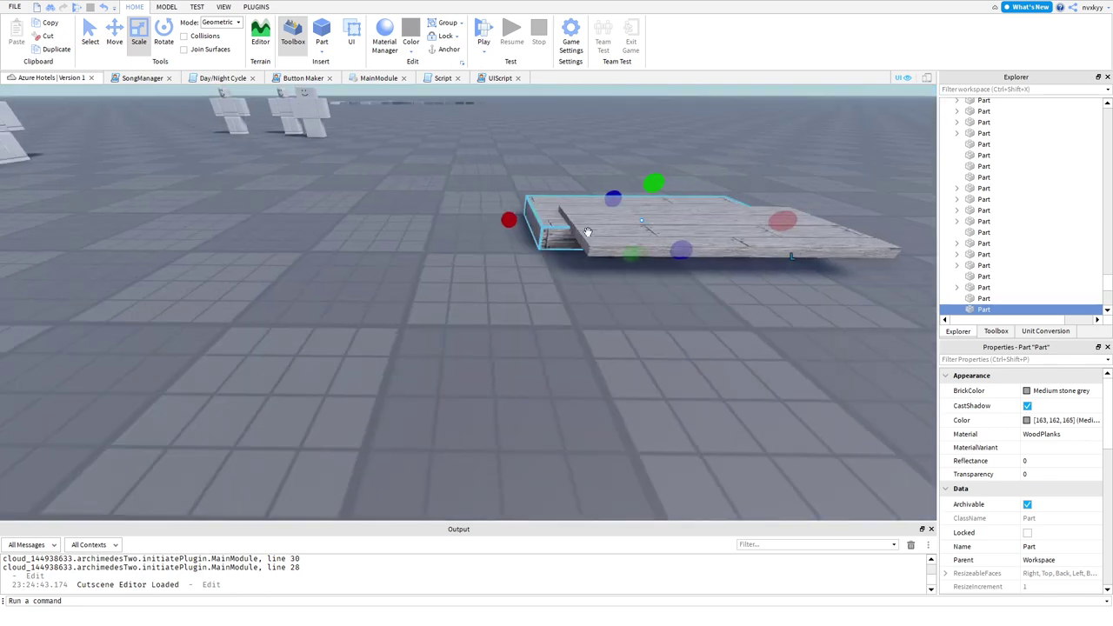
Step: Delete both wooden slabs
key("Delete")
left_click(587, 232)
key("Delete")
Step: Survey the rows of texture sample blocks, from exterior and interior woods to marble, tiles and wallpapers
right_click_drag(531, 242, 508, 248)
key("w")
key("w")
key("d")
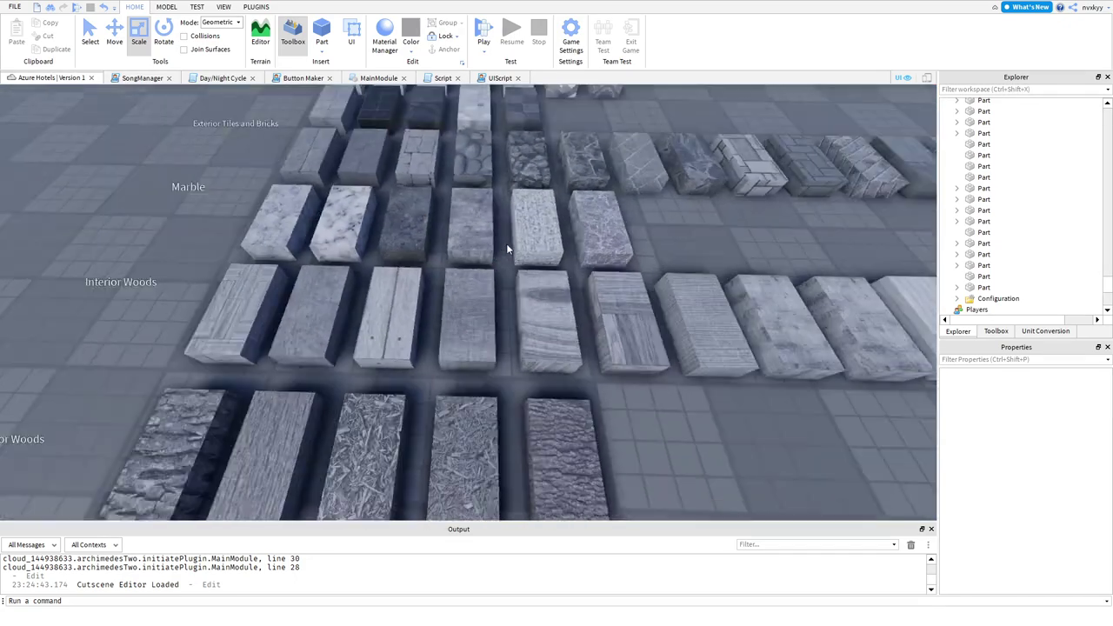
key("s")
right_click_drag(287, 245, 293, 239)
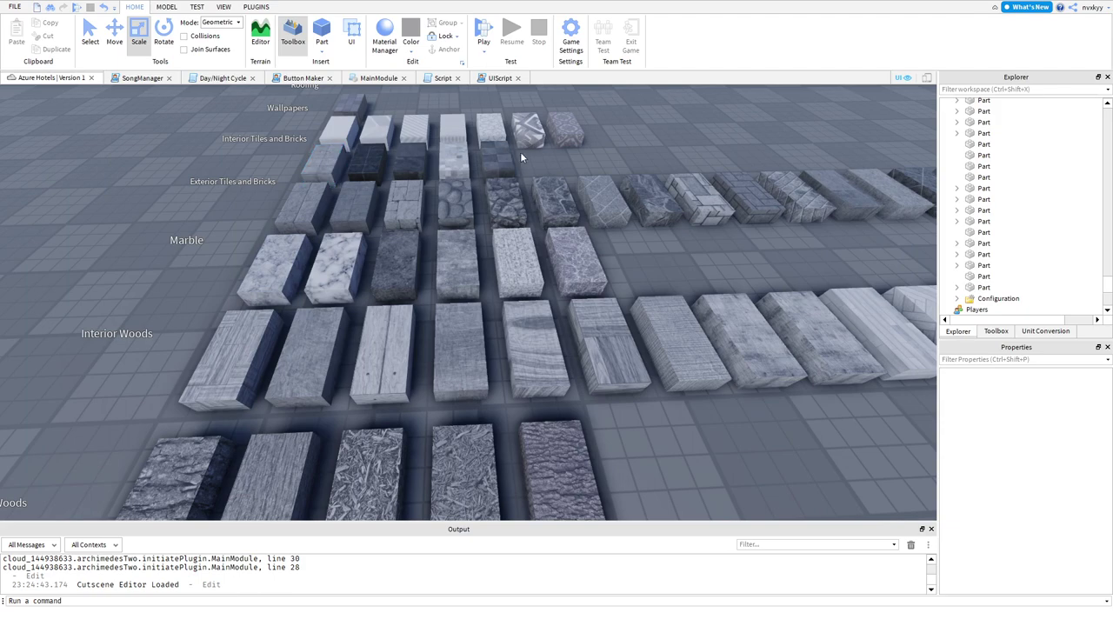
Step: Select the light straight-plank sample in the interior woods row and inspect its texture and properties
right_click_drag(609, 169, 610, 174)
right_click_drag(427, 250, 427, 249)
scroll(427, 249, "up", 5)
left_click(427, 248)
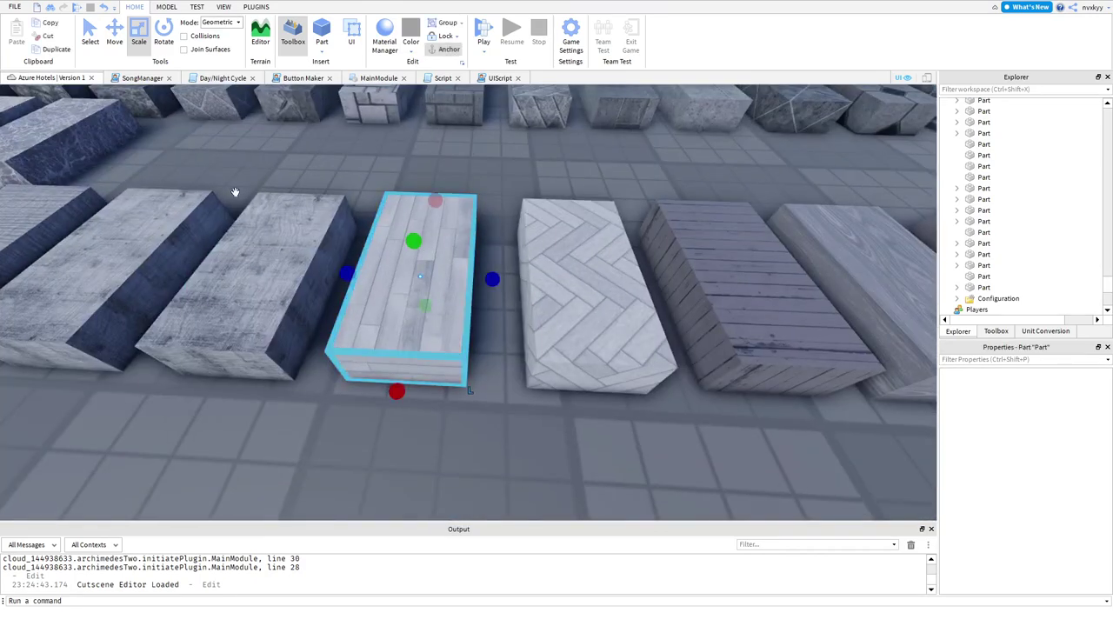
scroll(442, 268, "up", 5)
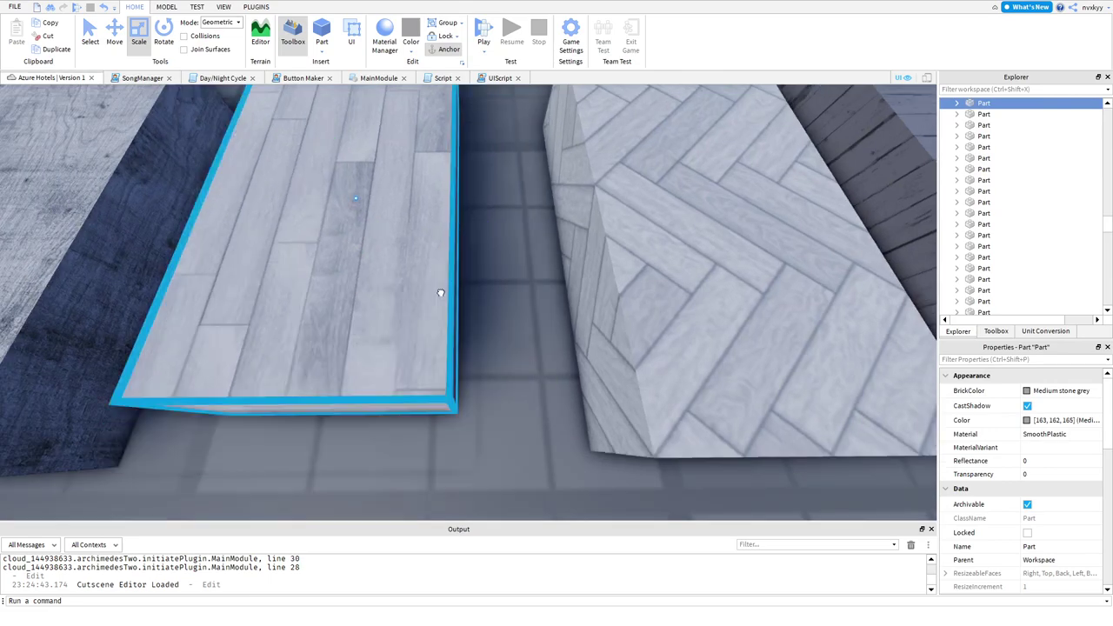
scroll(430, 341, "down", 10)
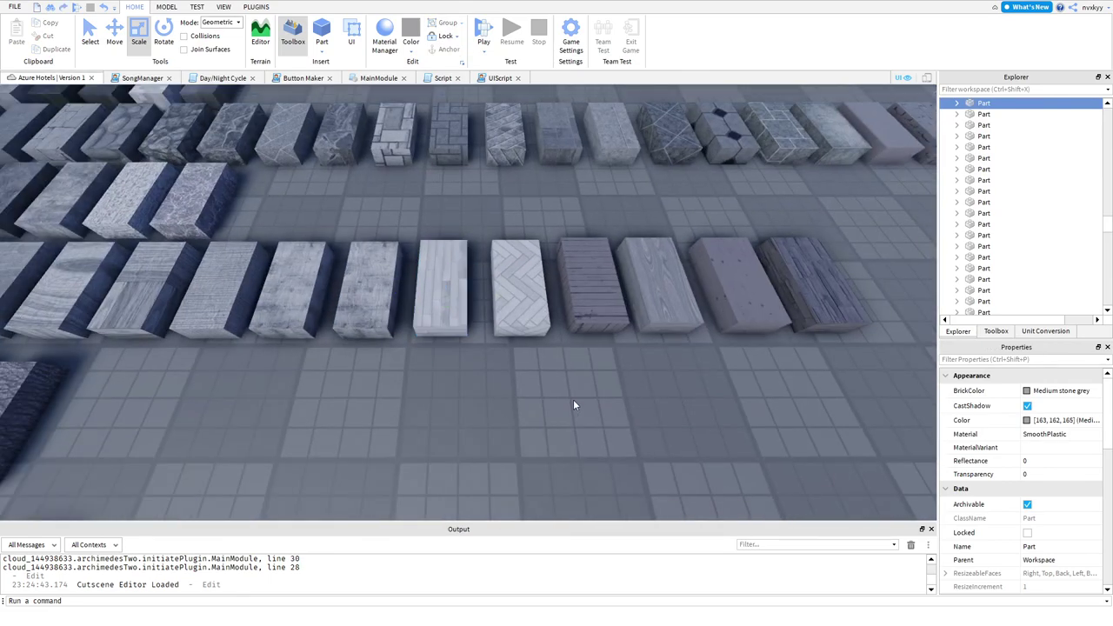
Step: Clear the selection and return to the patterned carpet sample beside the wall panels
left_click(853, 449)
right_click_drag(485, 394, 491, 398)
key("w")
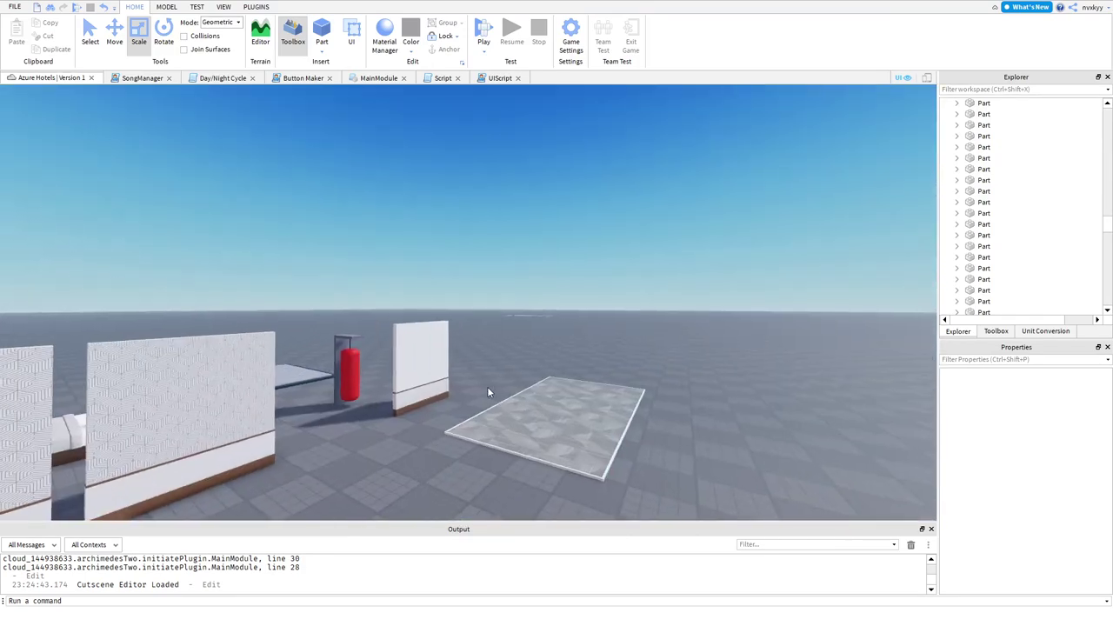